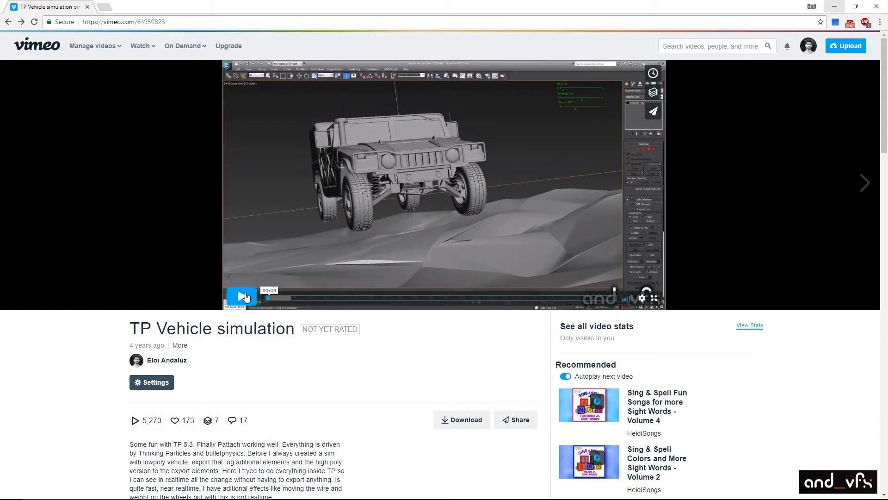
Play parts of the TP Vehicle simulation reference video and switch to the cars.max scene in 3ds Max
left_click(242, 296)
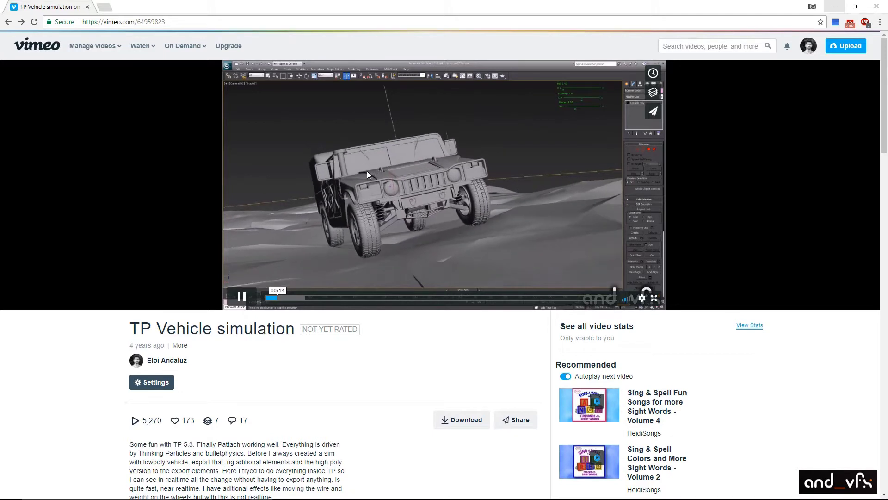
left_click(242, 297)
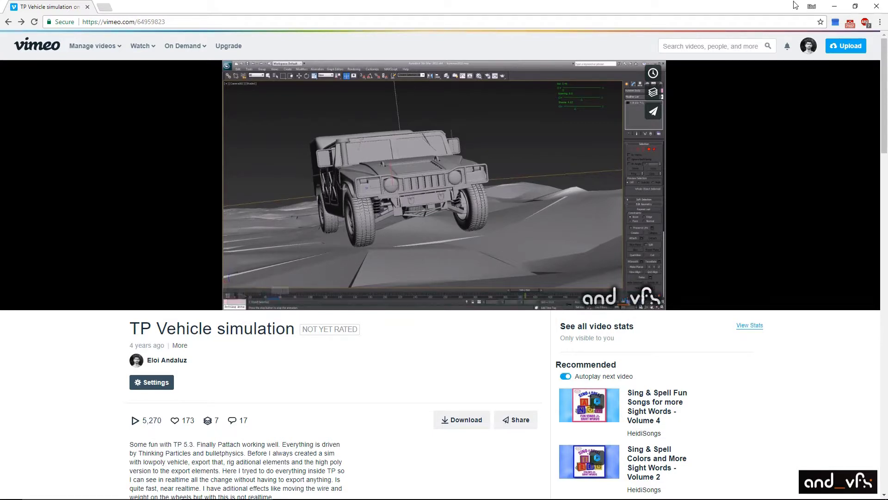
left_click(250, 296)
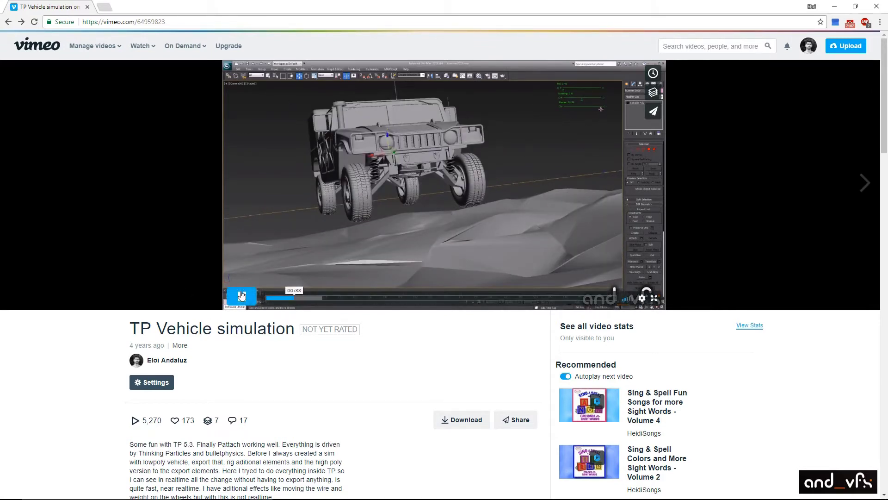
left_click(831, 6)
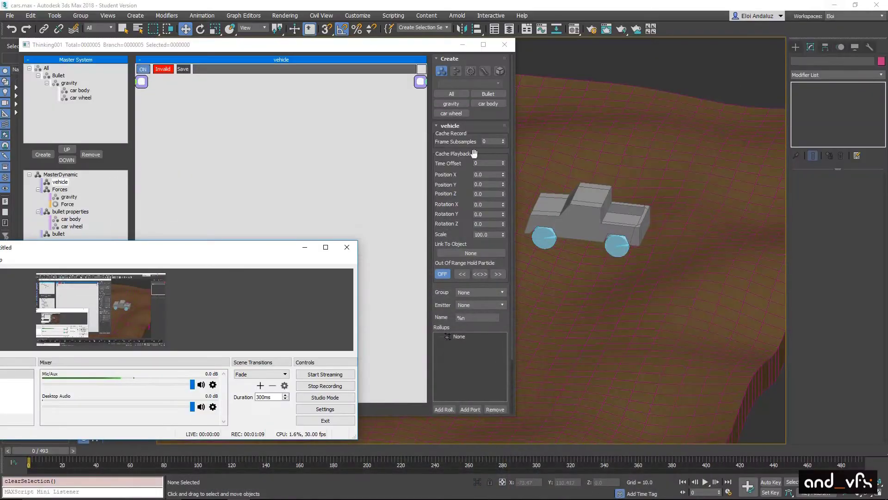
Select the truck's body and examine the vehicle and its wheels above the terrain
left_click(582, 208)
scroll(578, 210, "up", 5)
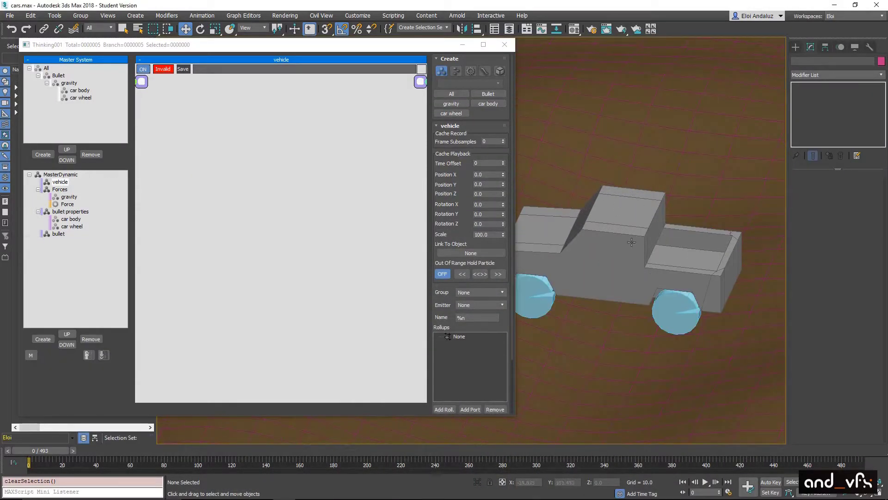
left_click(626, 228)
middle_click_drag(627, 227, 625, 221, "alt")
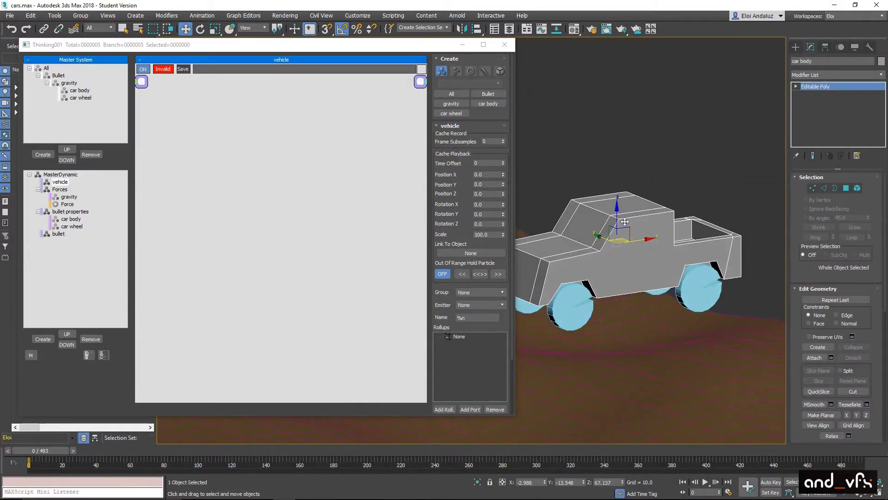
middle_click_drag(673, 208, 645, 199, "alt")
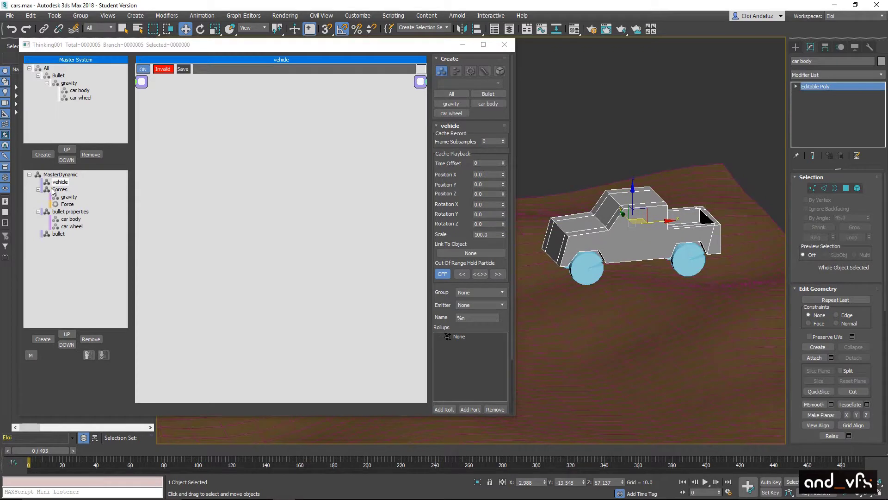
Add a BTVehicle operator from BulletPhysics to the vehicle dynamic set and position its node in the graph
right_click(244, 99)
mouse_move(243, 126)
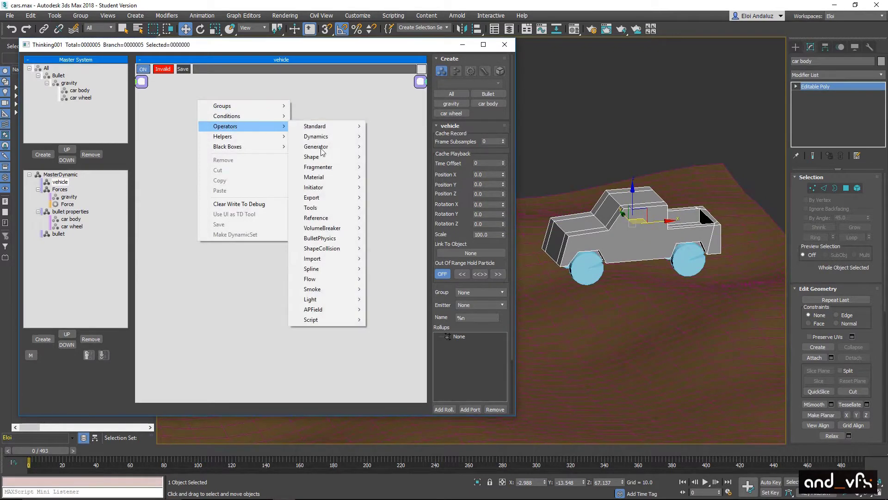
mouse_move(324, 238)
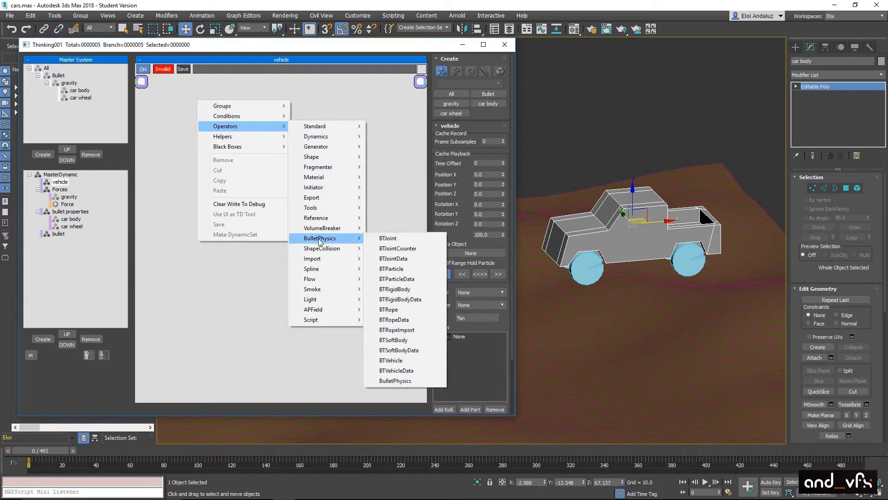
left_click(403, 360)
left_click_drag(266, 106, 302, 116)
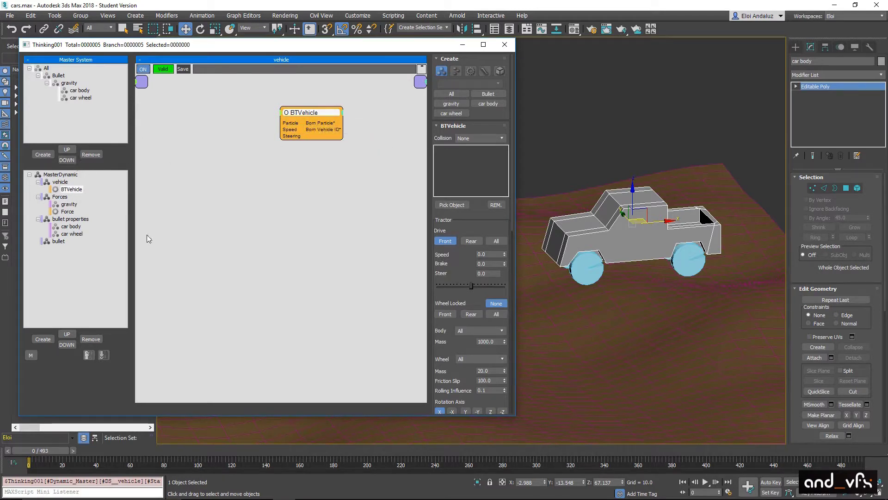
Review the Forces and bullet properties sets, and add a BulletPhysics operator to the bullet dynamic set
left_click(58, 196)
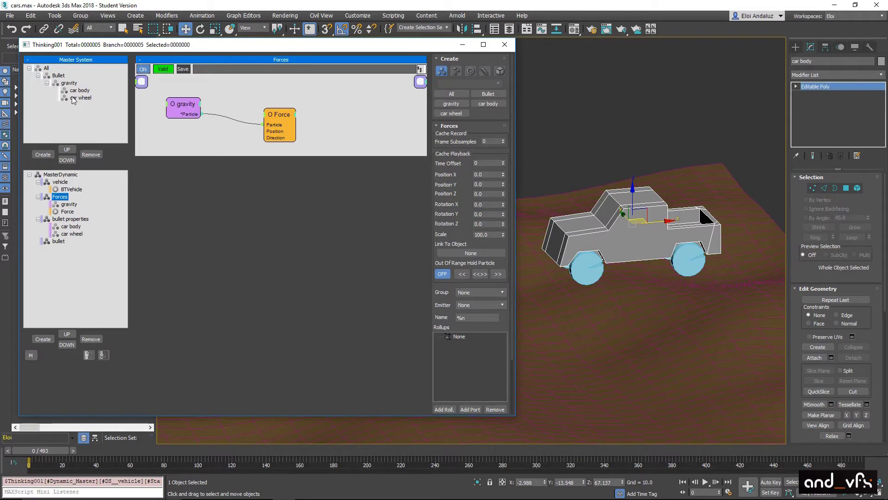
left_click(64, 234)
left_click(59, 241)
right_click(209, 117)
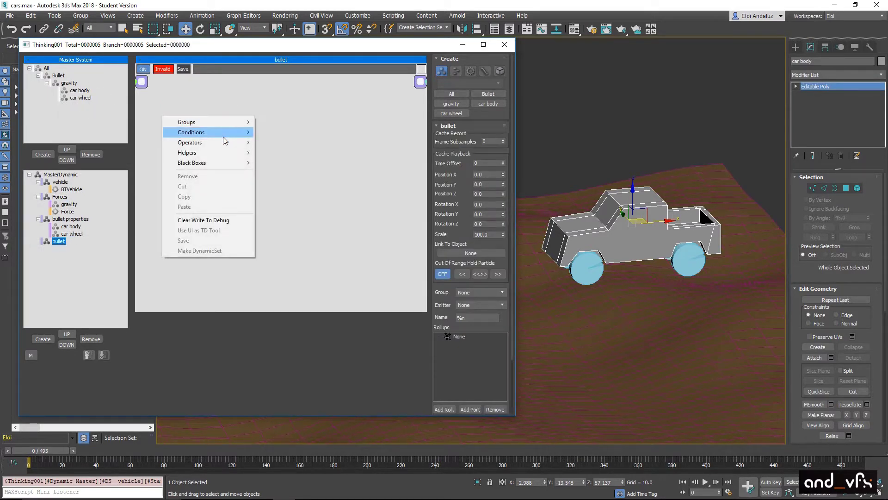
mouse_move(223, 142)
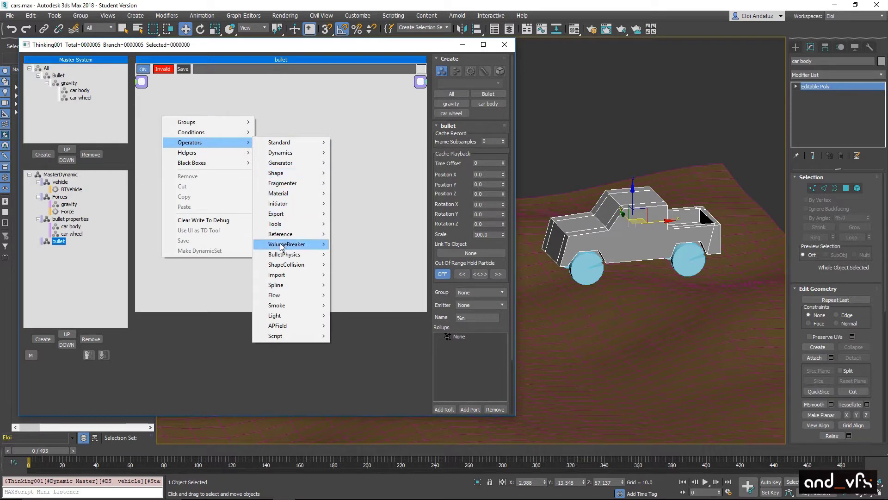
mouse_move(303, 255)
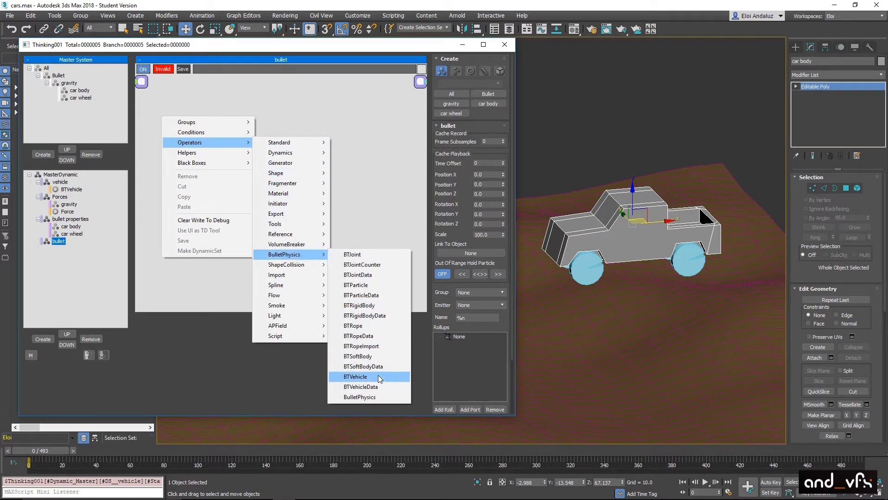
left_click(370, 396)
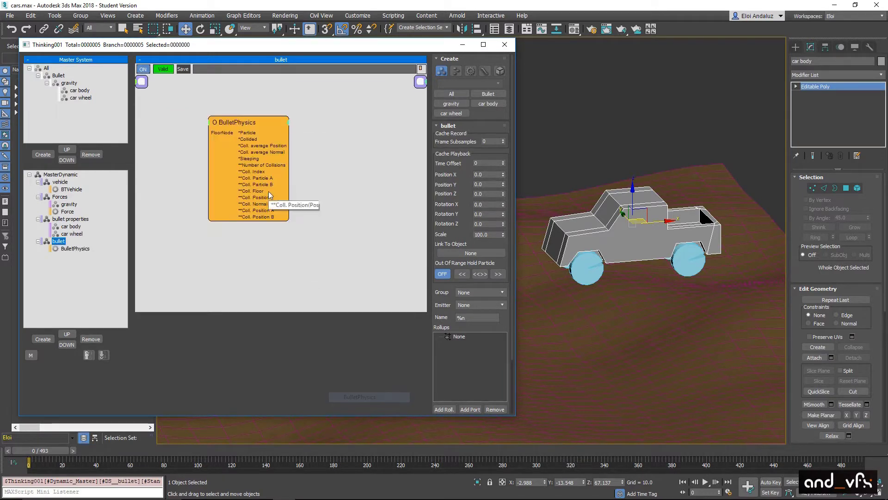
Set the BulletPhysics operator's particle group to Bullet and move its node aside in the graph
left_click(240, 125)
left_click(477, 143)
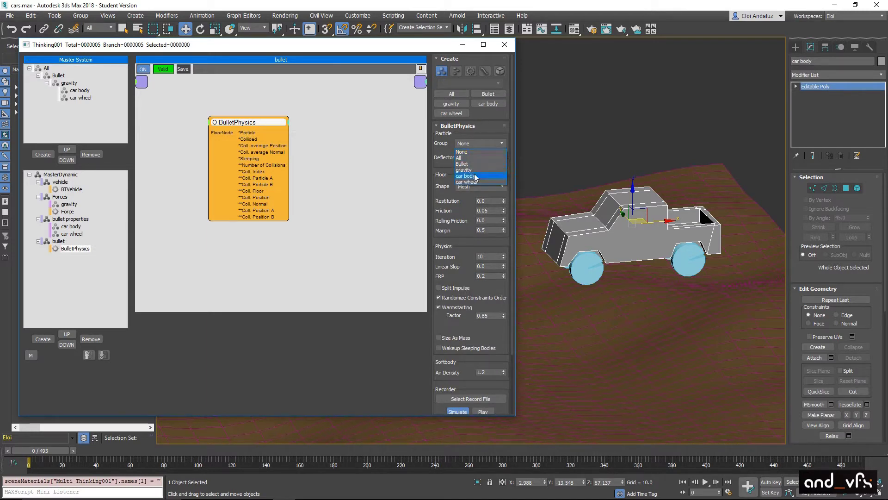
left_click(468, 165)
left_click_drag(252, 122, 323, 127)
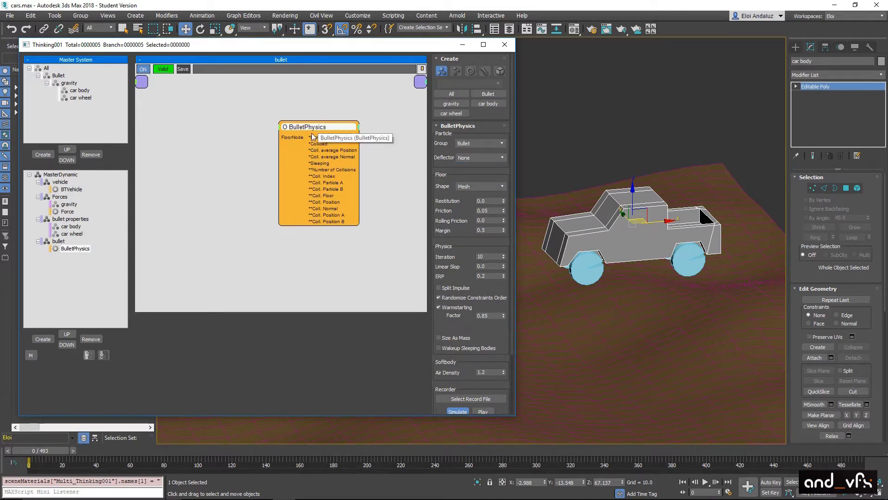
Add a Node helper, wire its Node output to BulletPhysics' FloorNode input, and pick the terrain as its node
right_click(218, 164)
mouse_move(233, 204)
mouse_move(288, 200)
left_click(368, 282)
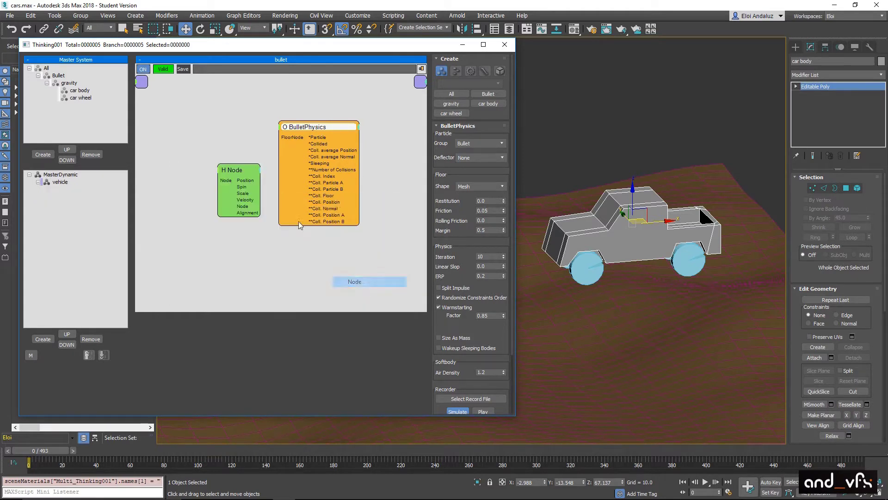
left_click_drag(290, 141, 215, 150)
left_click(457, 139)
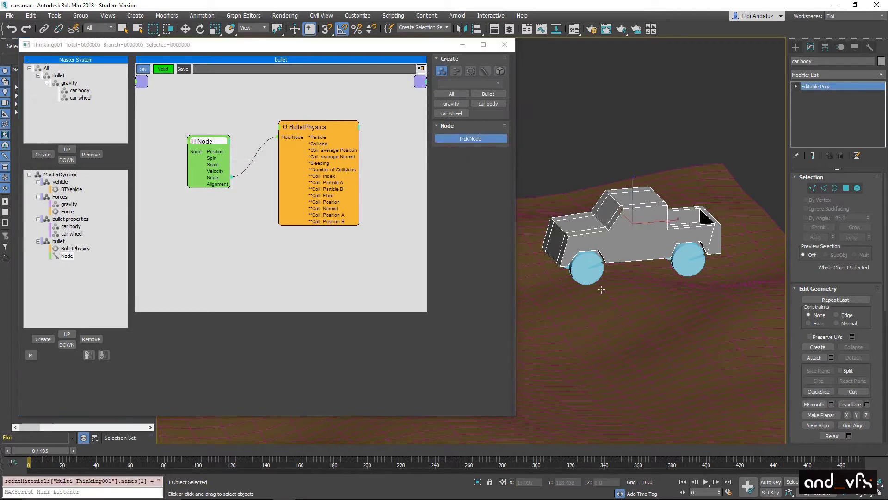
double_click(222, 150)
Set the floor margin of the BulletPhysics operator to 0.1
left_click(294, 129)
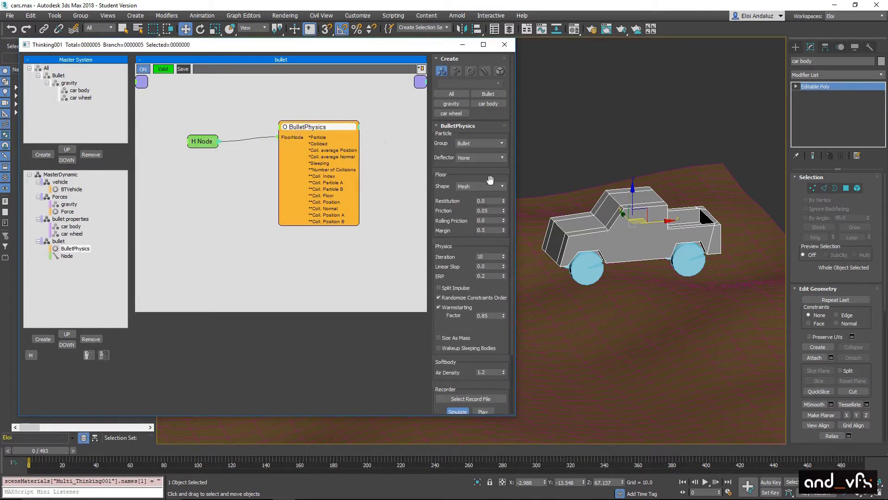
key("f")
middle_click_drag(662, 373, 620, 314, "alt")
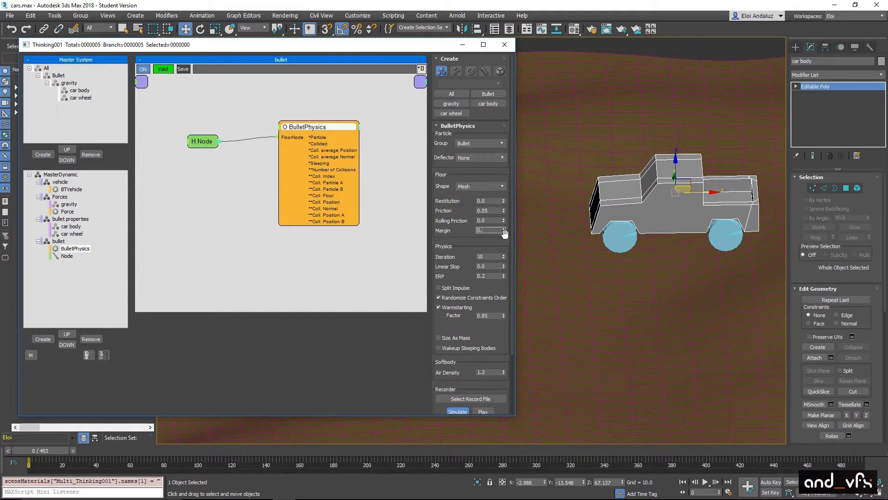
key("Return")
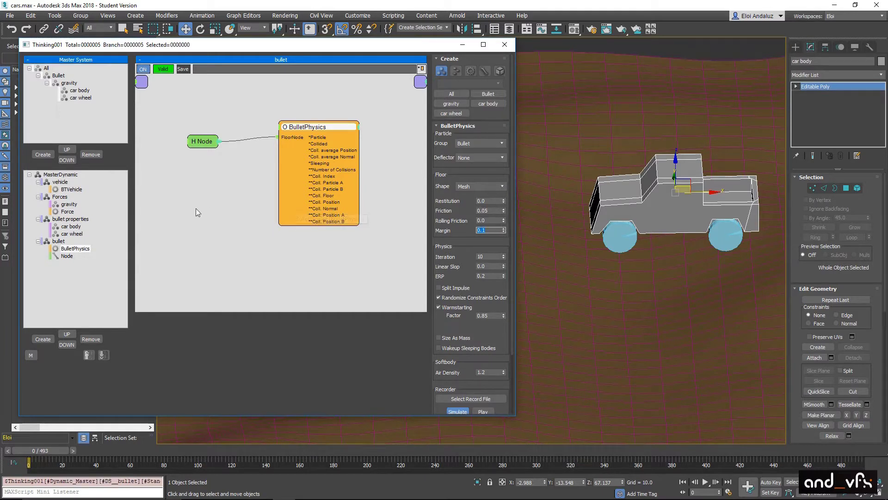
Set the BTVehicle operator's collision to BulletPhysics
left_click(71, 189)
left_click_drag(315, 119, 297, 144)
left_click(477, 138)
left_click(466, 153)
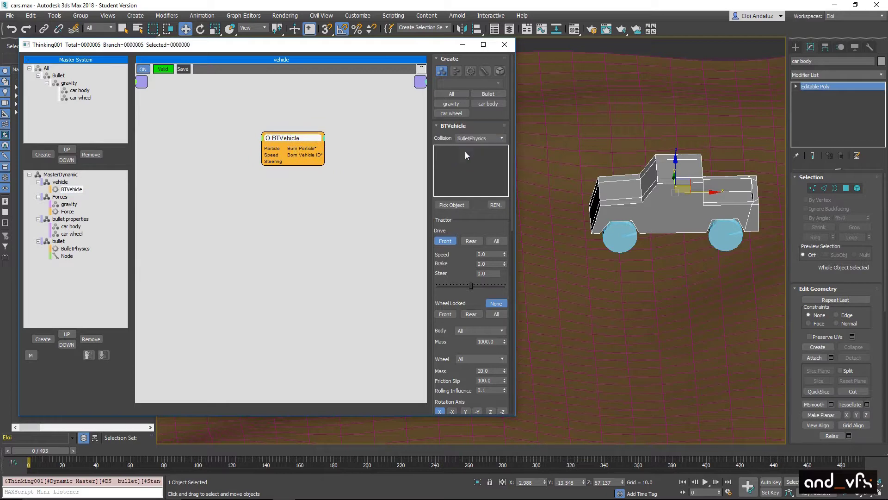
Pick the truck's car body as the BTVehicle operator's vehicle object
middle_click_drag(678, 241, 678, 211, "alt")
left_click(452, 204)
left_click(689, 202)
scroll(689, 202, "up", 3)
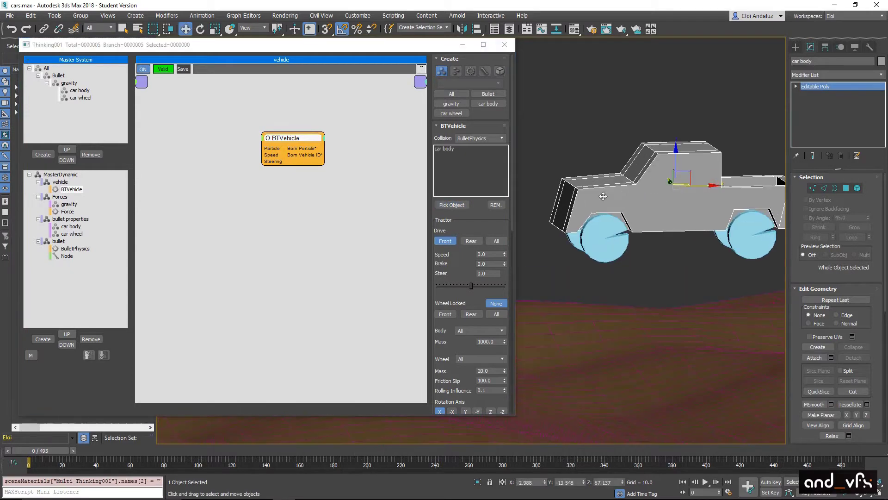
left_click(599, 241)
left_click(723, 262, "ctrl")
left_click_drag(721, 253, 714, 245, "ctrl")
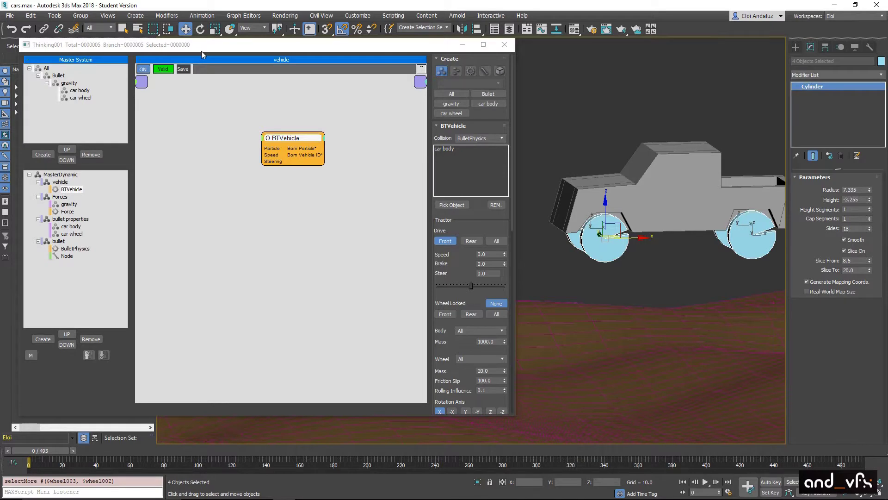
Select the two front wheels and link them to the car body as their parent
left_click_drag(202, 51, 194, 90)
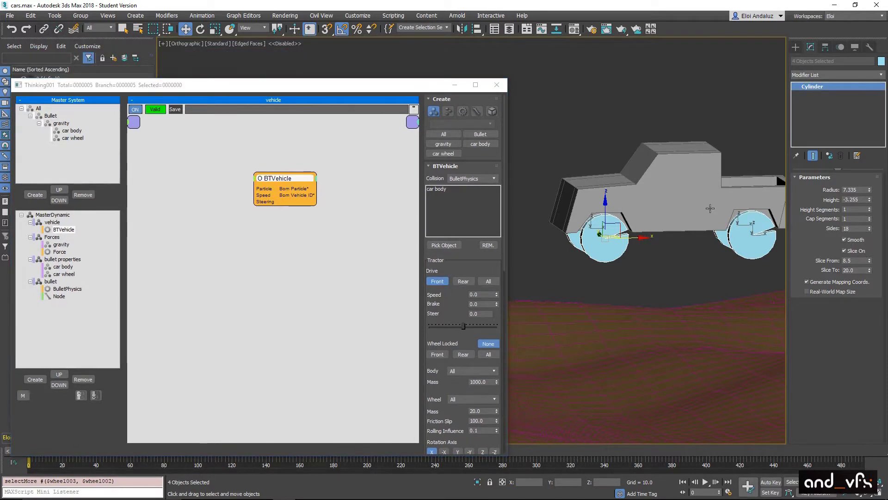
middle_click_drag(635, 213, 620, 264, "alt")
left_click(620, 263)
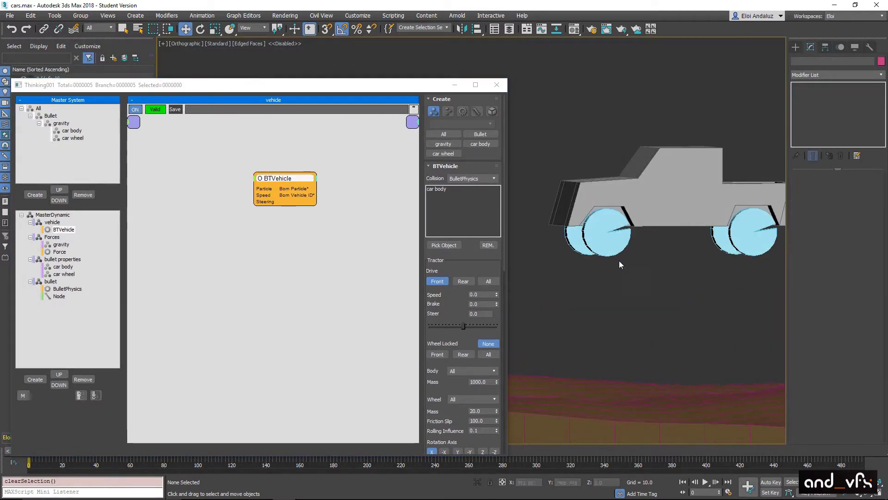
left_click_drag(560, 229, 559, 241)
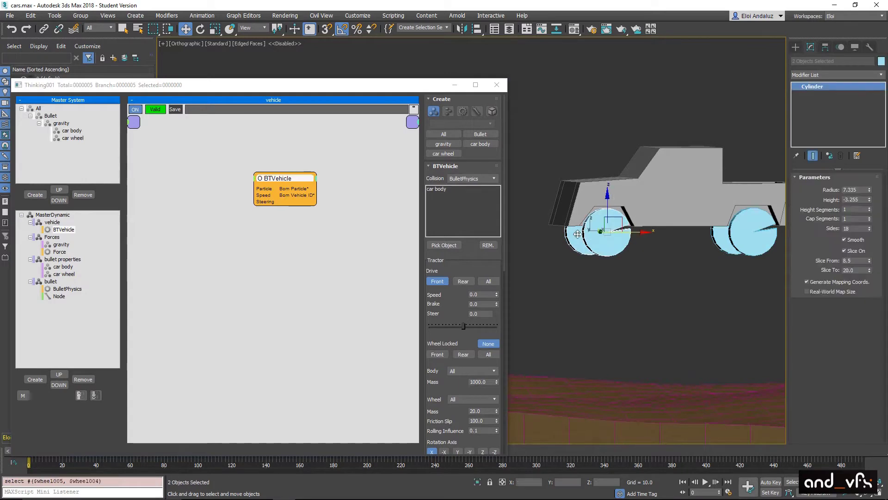
left_click(43, 29)
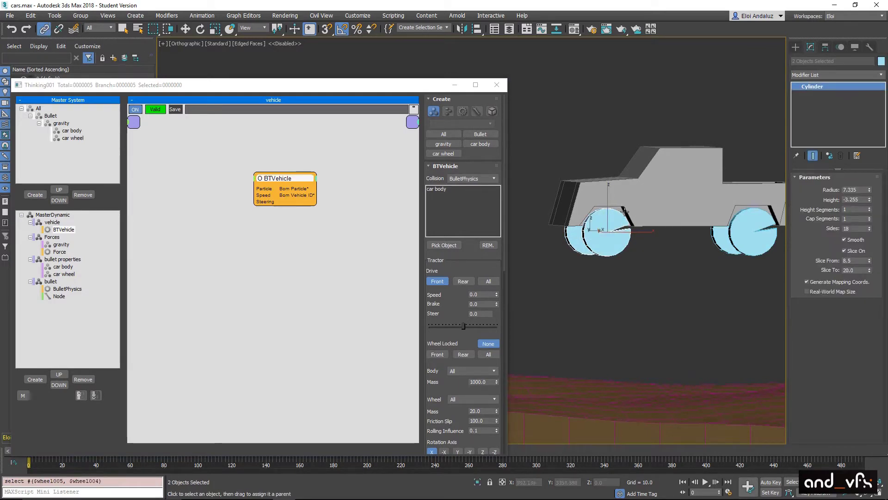
left_click_drag(611, 212, 648, 204)
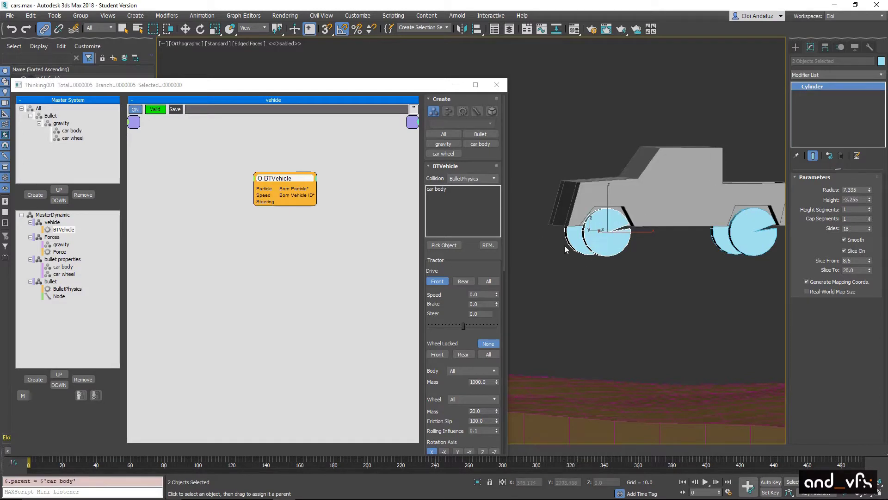
Link the two rear wheels to the car body as their parent
middle_click_drag(615, 232, 703, 226)
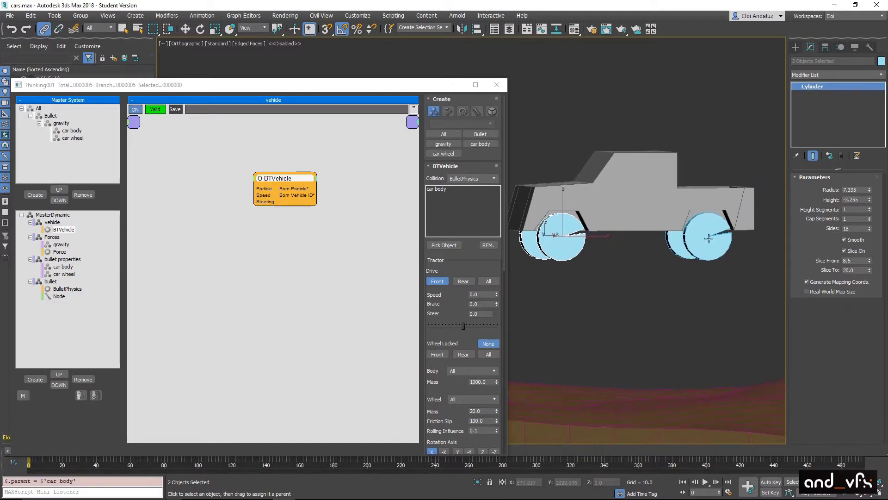
left_click_drag(682, 253, 638, 222)
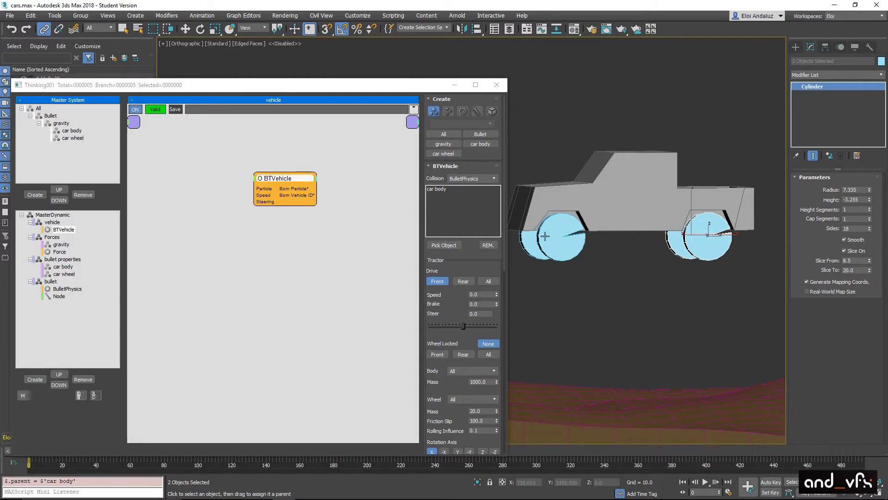
middle_click_drag(547, 250, 581, 241)
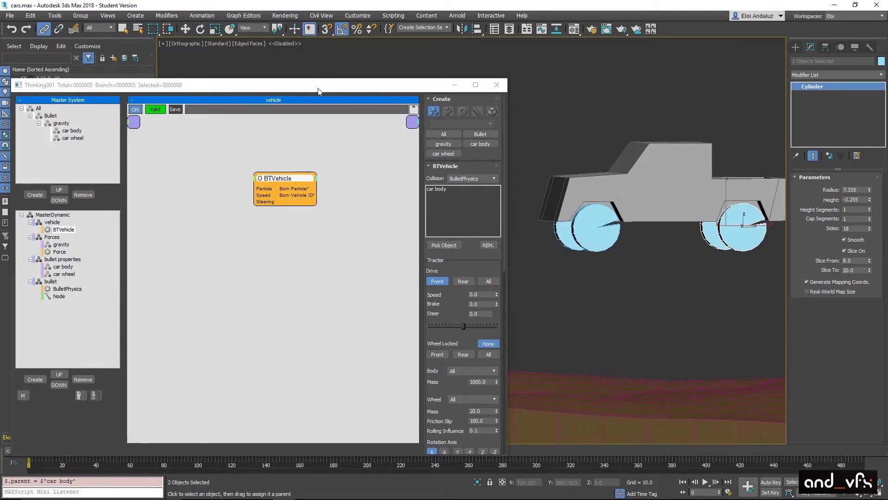
In the BTVehicle operator, assign the car body group as Body and the car wheel group as Wheel
left_click_drag(318, 89, 362, 65)
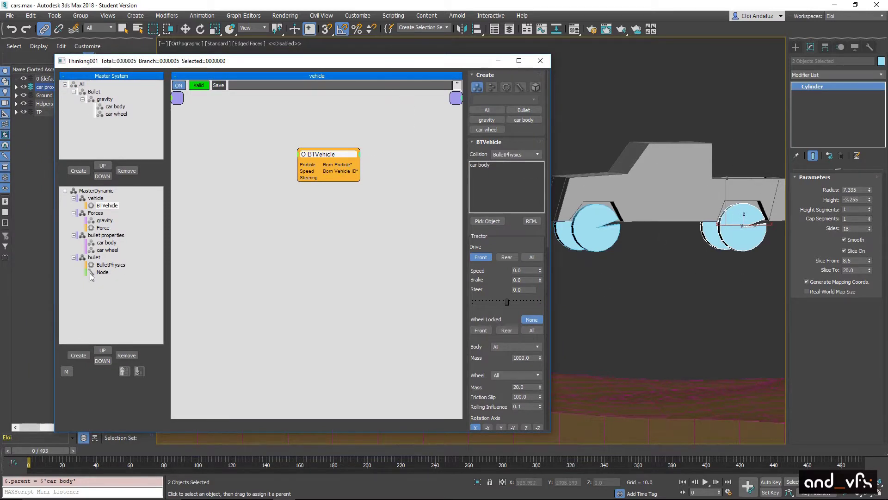
left_click(104, 236)
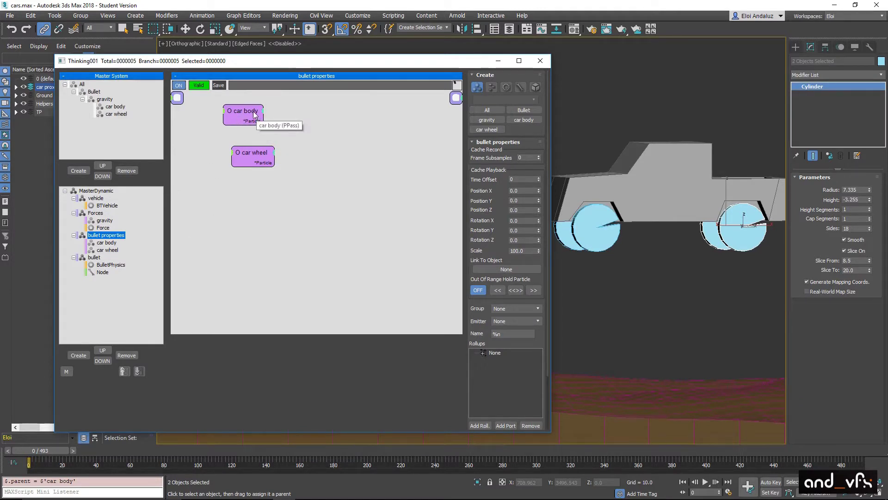
left_click(103, 206)
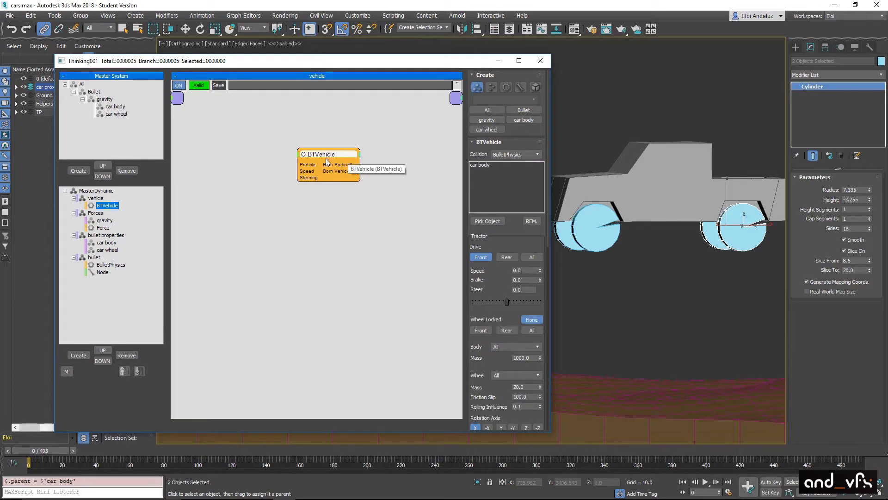
scroll(489, 242, "down", 3)
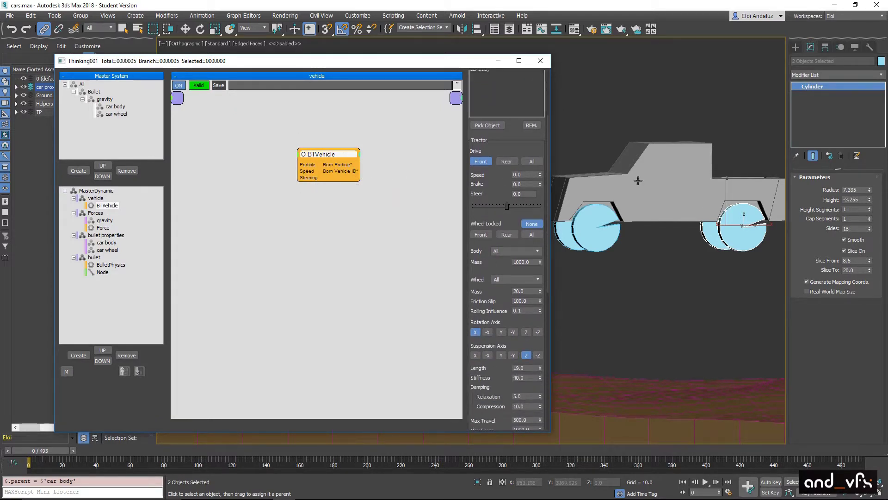
left_click(514, 250)
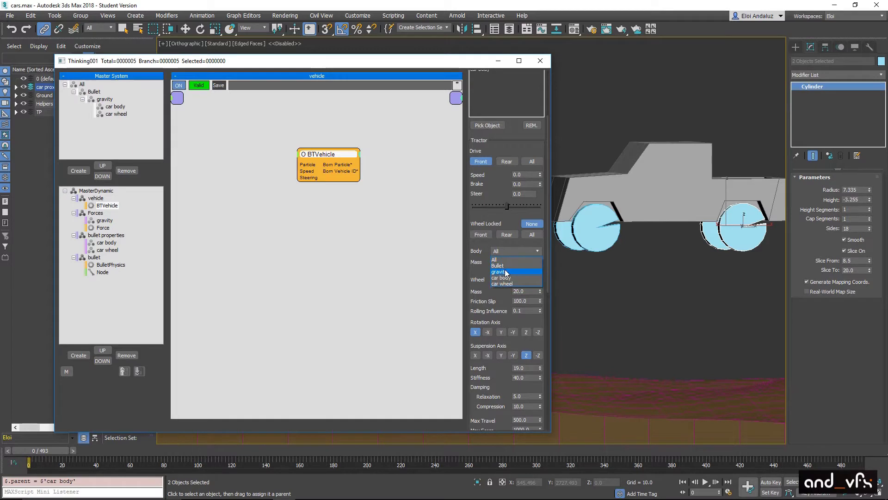
left_click(504, 277)
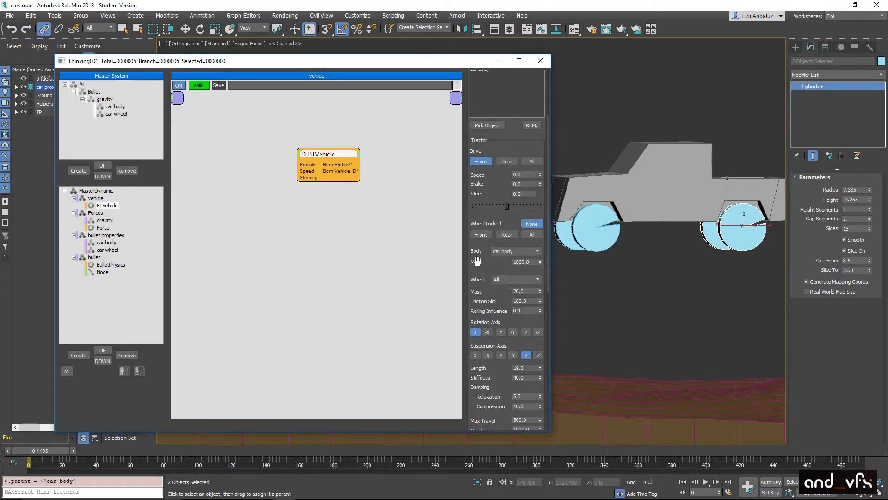
left_click(513, 279)
left_click(504, 317)
Add a BTRigidBody operator to the bullet properties set and connect it to the car body group's particle output
left_click(107, 243)
right_click(338, 112)
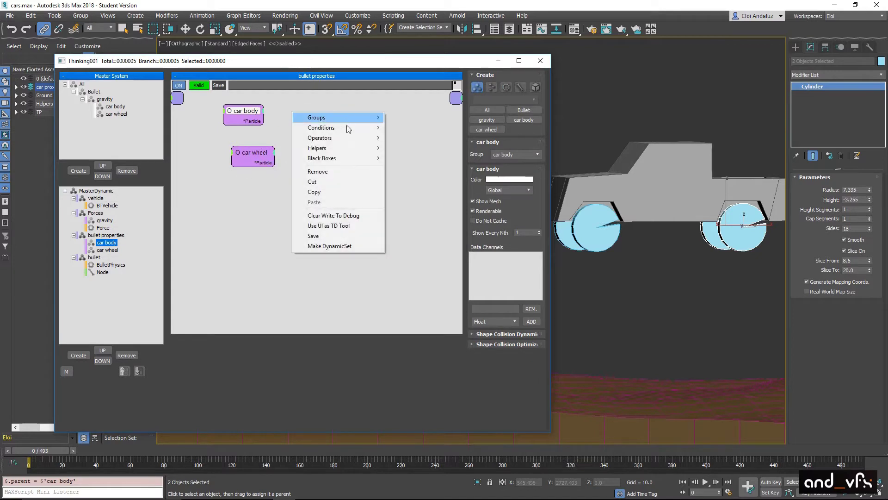
mouse_move(357, 138)
mouse_move(424, 253)
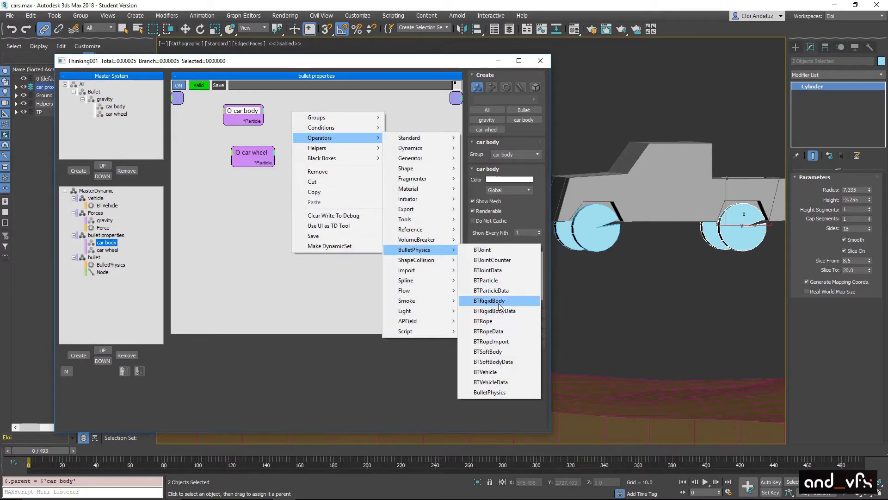
left_click(489, 301)
left_click_drag(347, 128, 257, 116)
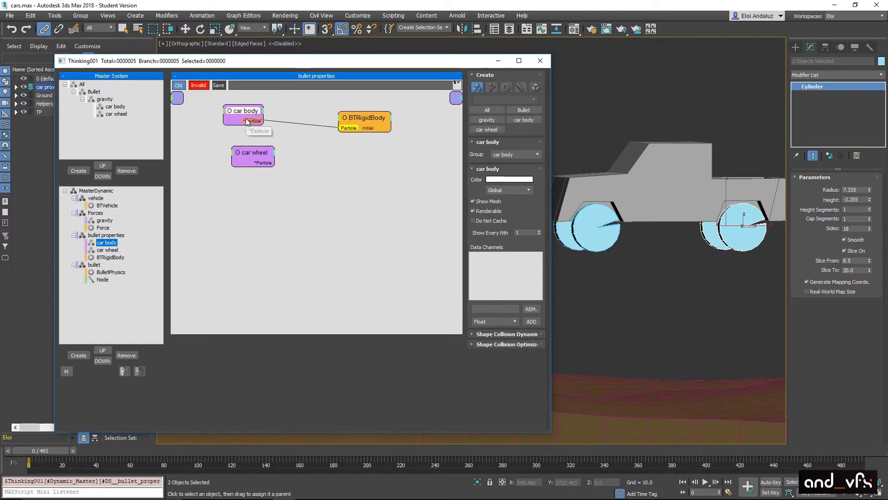
left_click_drag(372, 121, 333, 95)
Set the BTRigidBody operator's collision to BulletPhysics, its shape to Convex Hull and its margin to 0.05
left_click(499, 155)
left_click(517, 169)
left_click(502, 171)
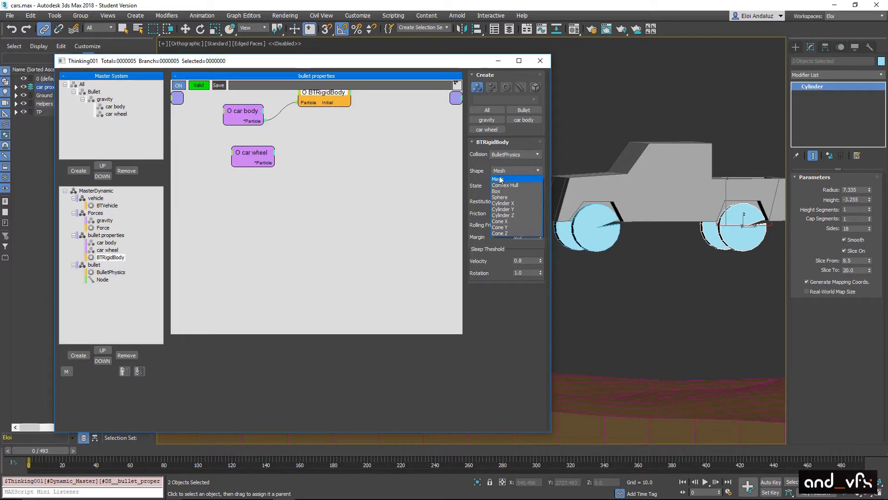
left_click(500, 186)
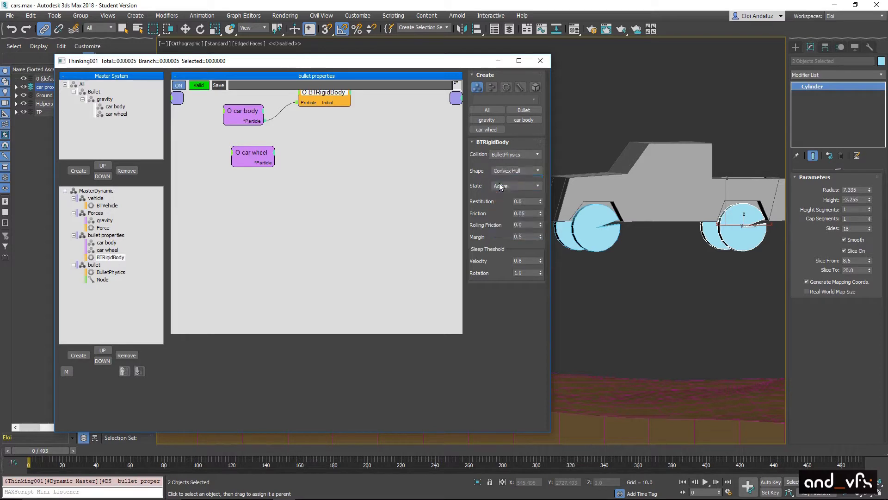
left_click(527, 237)
Duplicate the BTRigidBody operator, connect the copy to the car wheel group's particle output, and reopen the BTVehicle operator
middle_click_drag(348, 171, 346, 205)
mouse_move(324, 132)
left_mouse_down("shift")
mouse_move(327, 201)
mouse_move(262, 202)
mouse_move(272, 198)
left_mouse_up("shift")
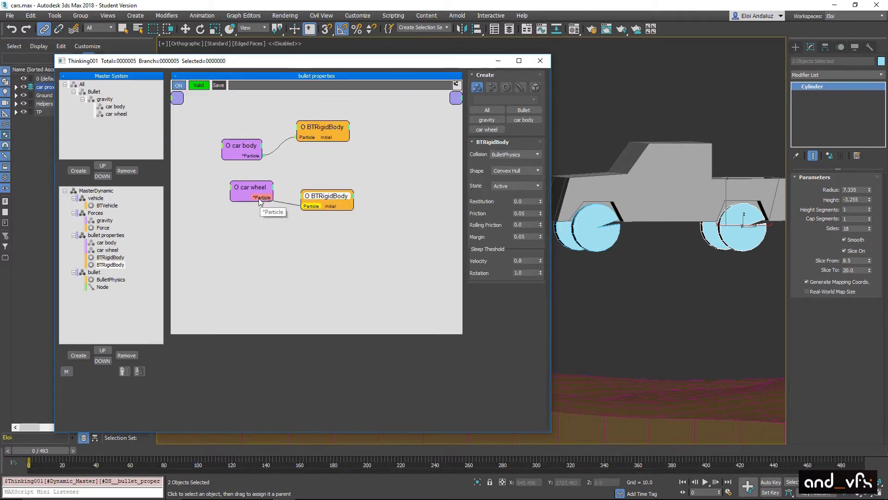
left_click(107, 205)
Play the simulation with the whole truck in view, stop it and return to frame 0
left_click_drag(458, 66, 208, 63)
scroll(555, 231, "down", 3)
middle_click_drag(555, 231, 687, 300, "alt")
left_click(704, 483)
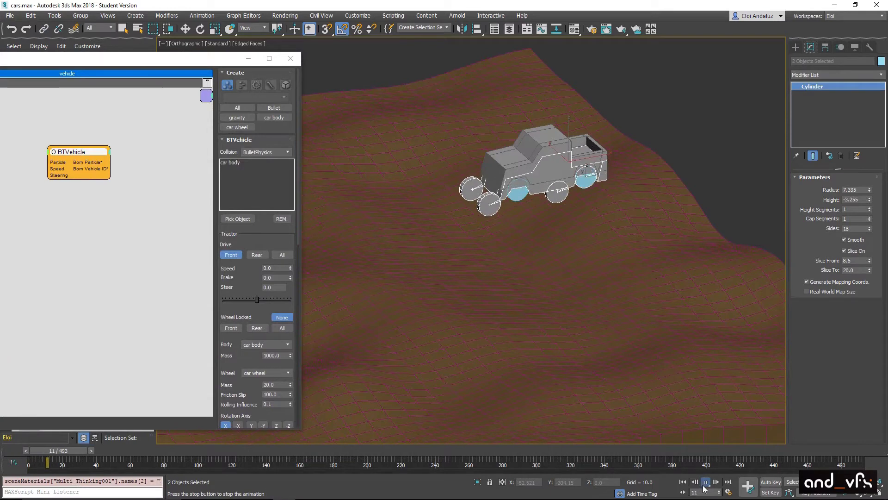
key("d")
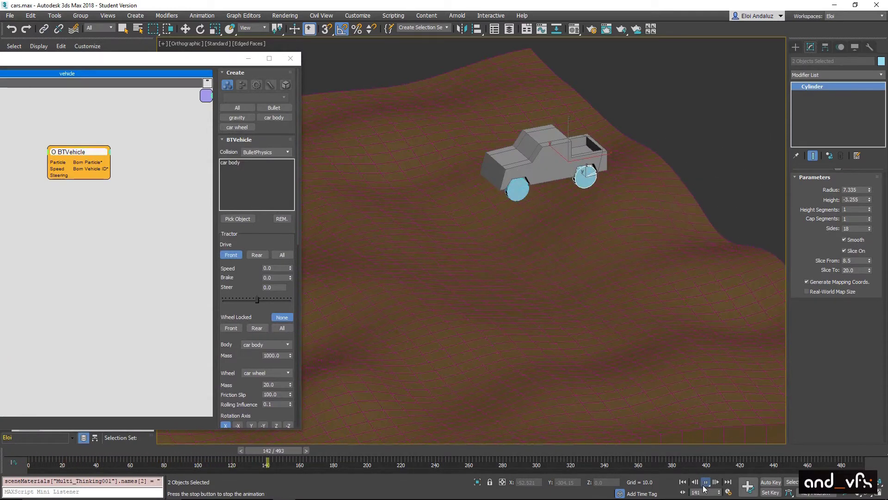
left_click(704, 482)
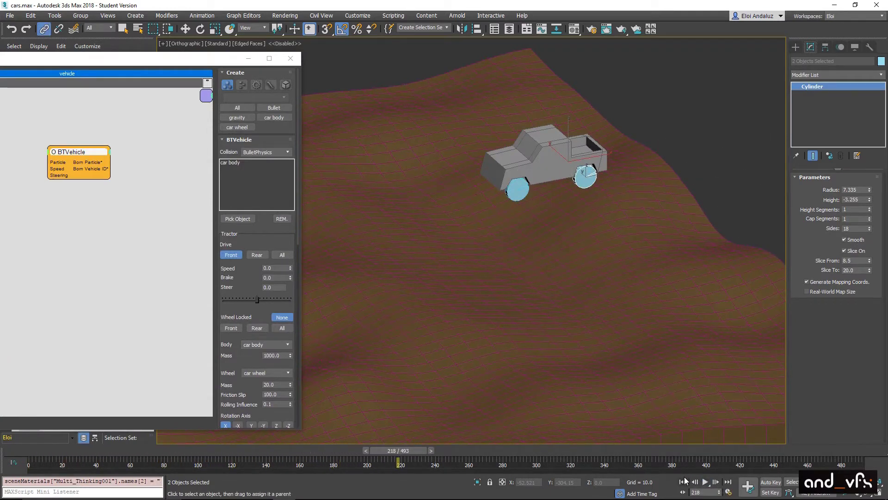
left_click(683, 481)
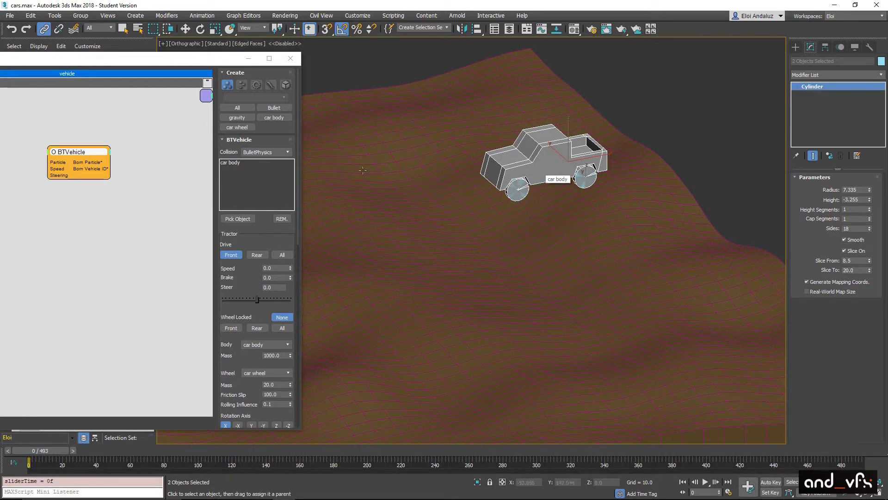
Select the car body, switch the reference coordinate system to Local, and inspect its axes against the BTVehicle rotation and suspension axes
left_click_drag(245, 240, 248, 195)
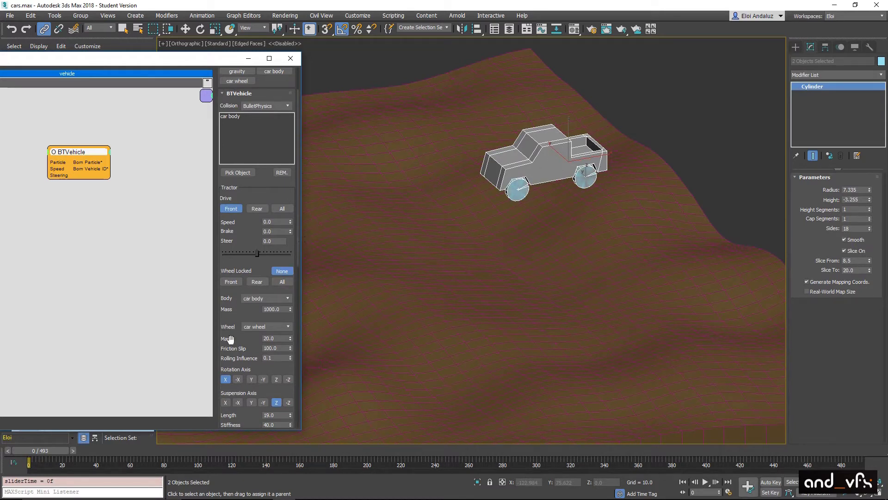
scroll(229, 335, "down", 3)
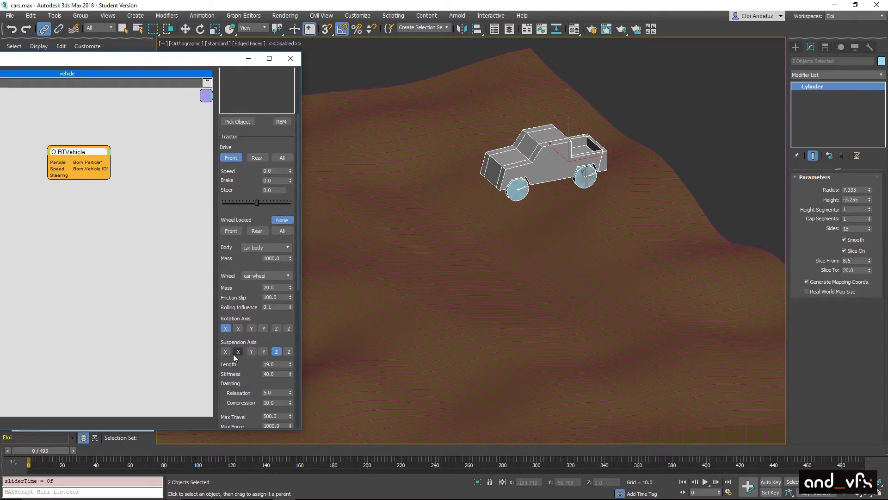
scroll(534, 166, "up", 5)
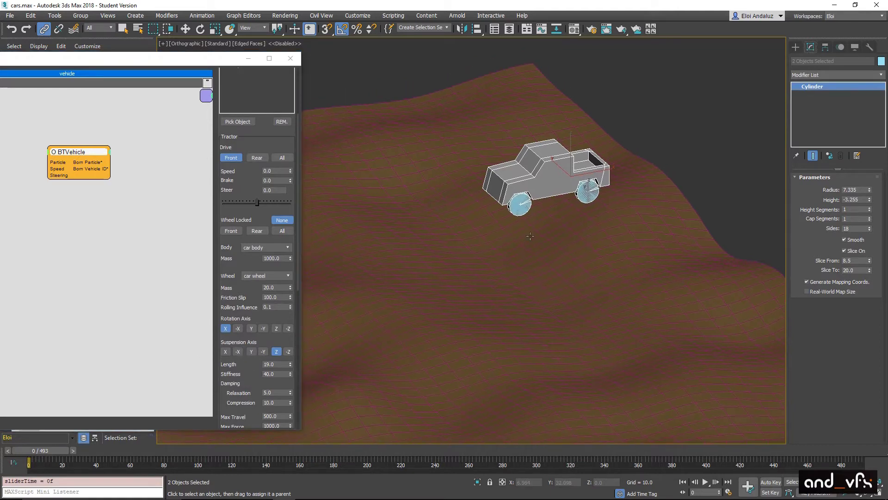
key("w")
left_click(534, 163)
middle_click_drag(535, 164, 530, 143, "alt")
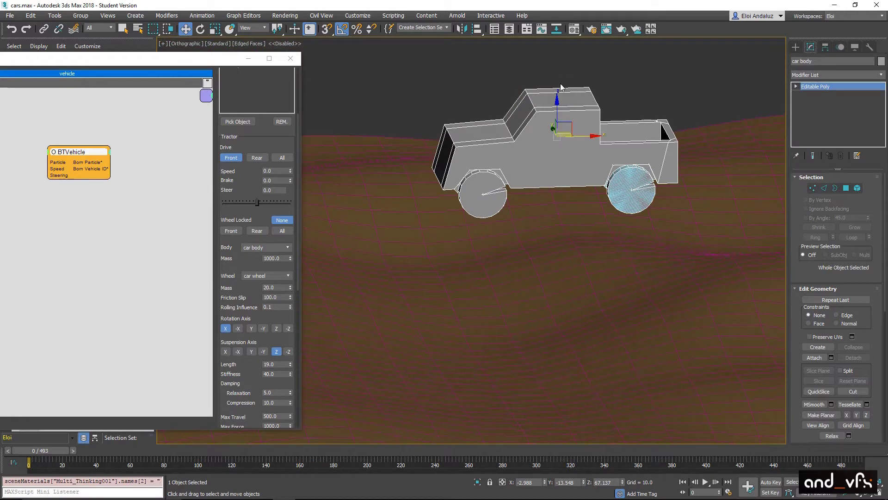
left_click(264, 28)
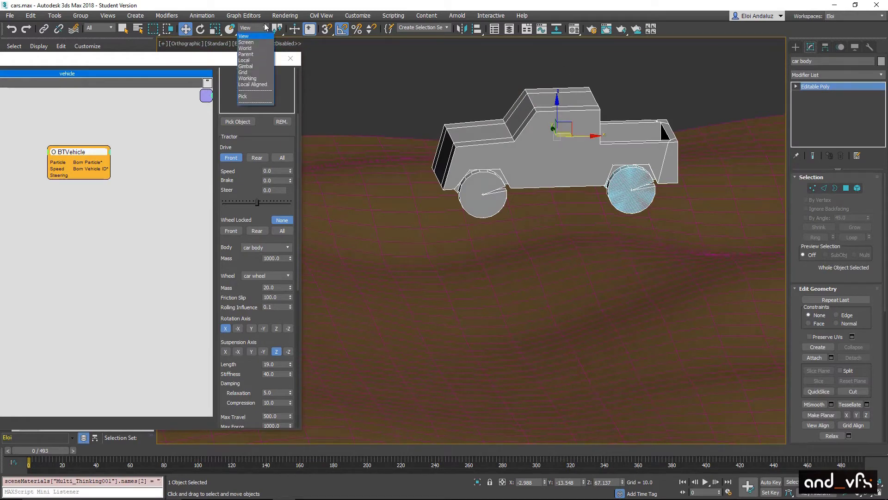
left_click(246, 60)
middle_click_drag(561, 135, 548, 161, "alt")
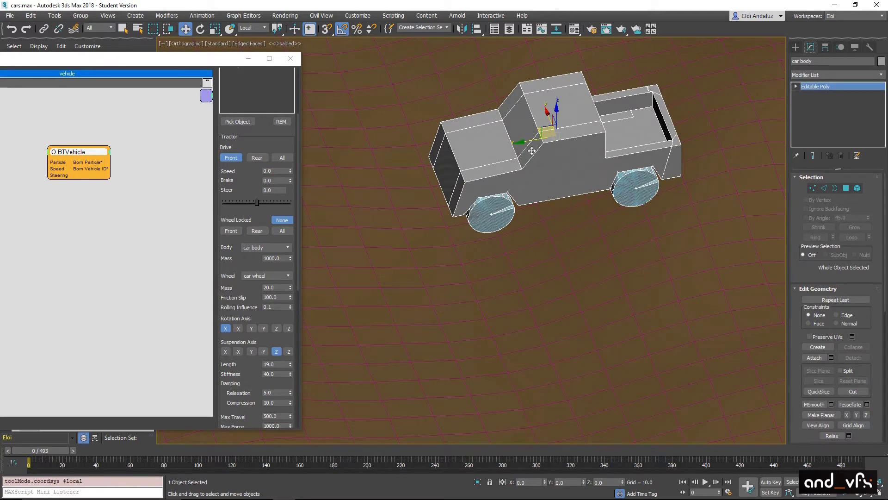
middle_click_drag(515, 176, 496, 149, "alt")
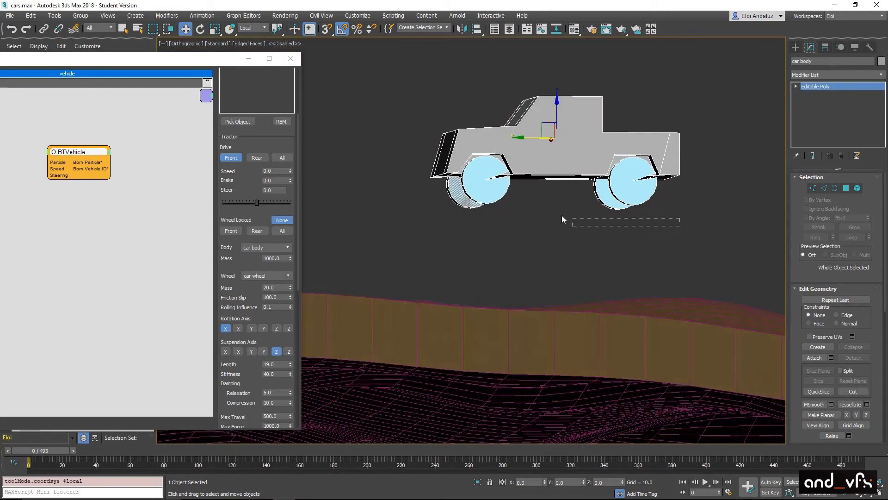
Select only the four wheels and rotate their pivots so that the local Z axis points up
left_click_drag(453, 200, 451, 196)
middle_click_drag(451, 196, 551, 201, "alt")
left_click(485, 250, "alt")
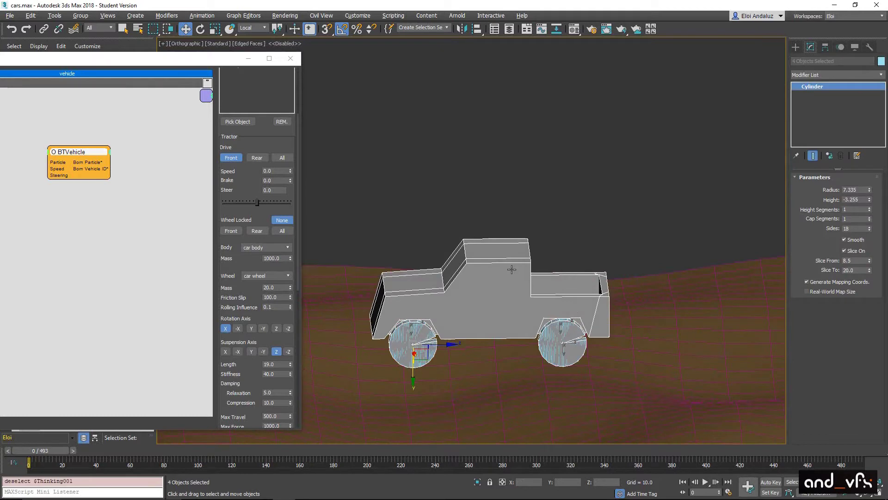
middle_click_drag(527, 256, 535, 228, "alt")
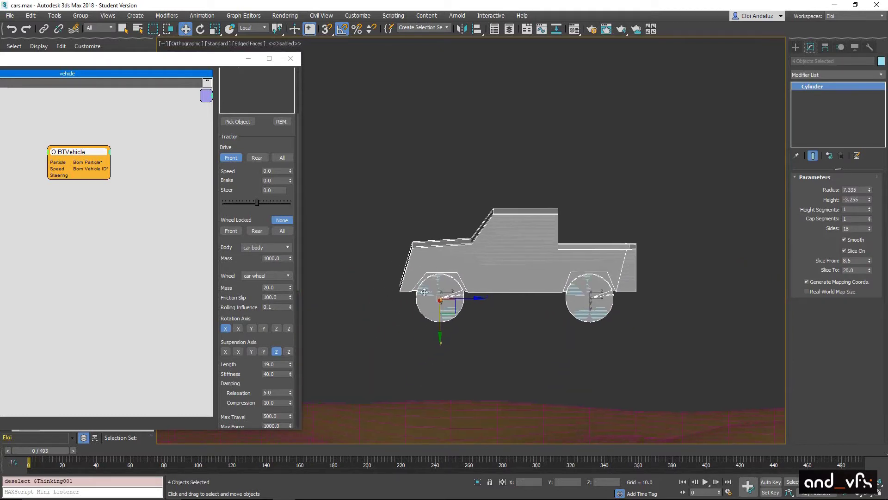
left_click(825, 47)
left_click(837, 111)
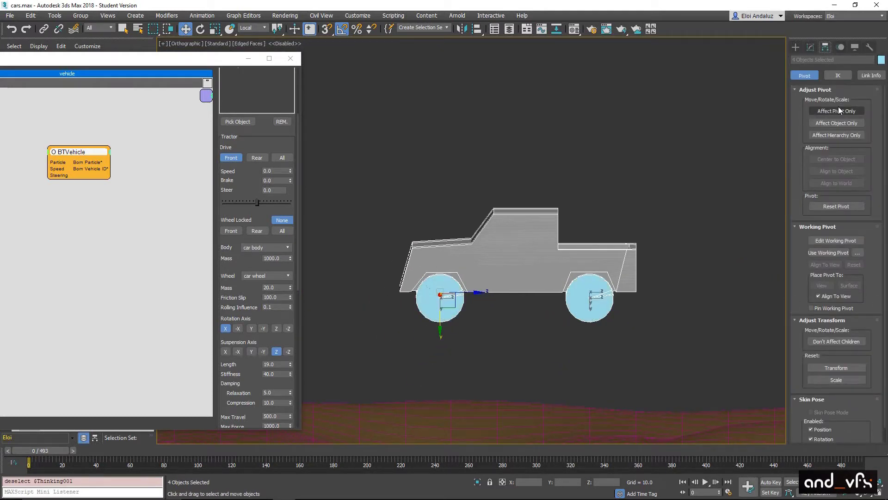
middle_click_drag(714, 148, 717, 100)
key("e")
left_click_drag(477, 222, 474, 184)
middle_click_drag(474, 184, 542, 229, "alt")
key("w")
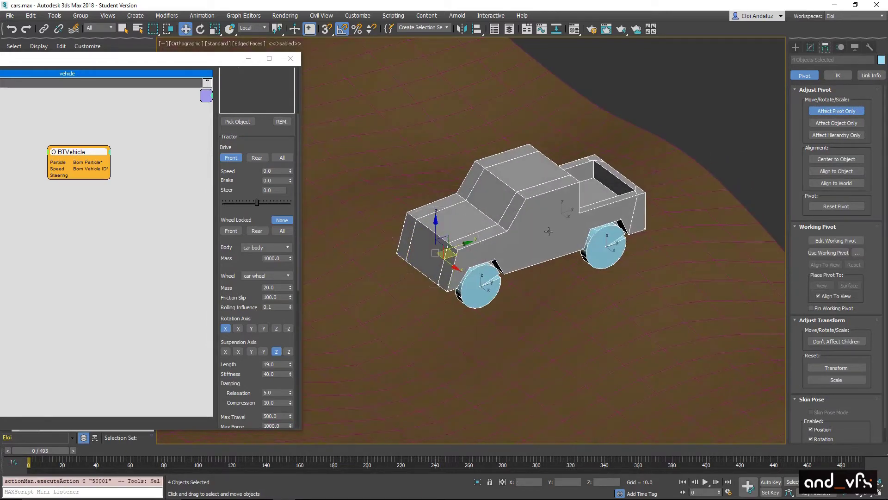
Select the near front wheel and examine the orientation of its pivot axes
middle_click_drag(477, 252, 493, 253, "alt")
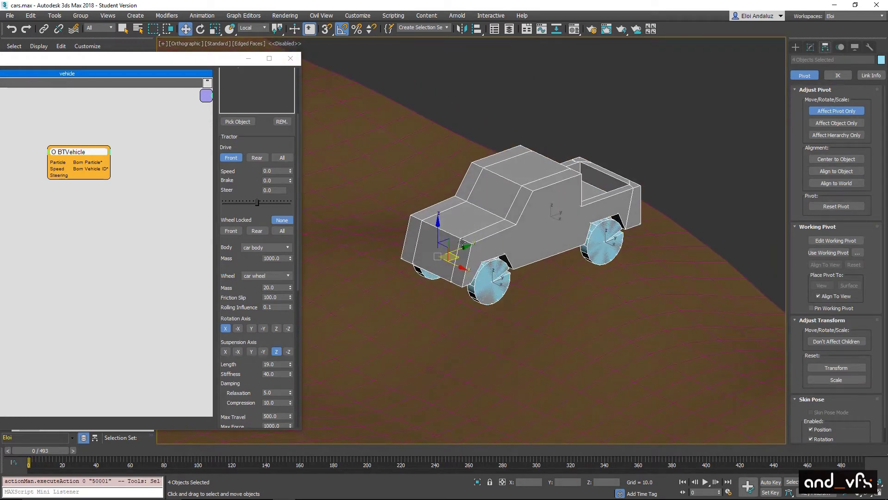
left_click(504, 290)
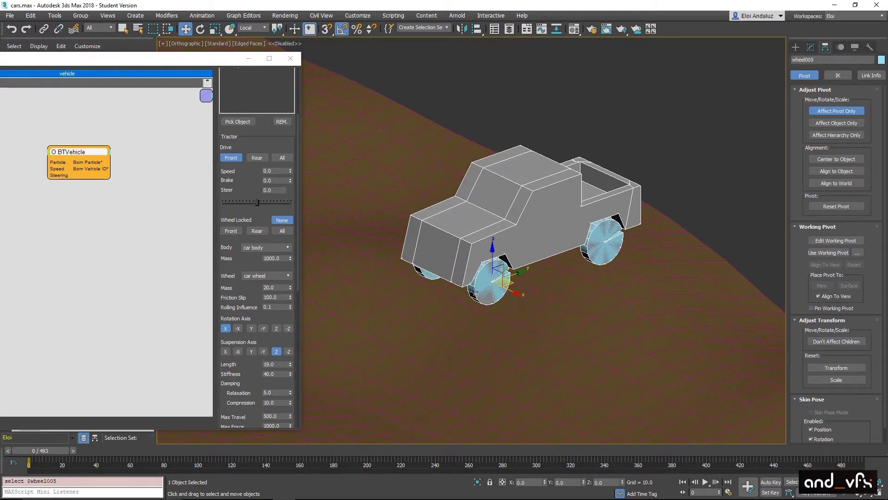
mouse_move(531, 280)
middle_mouse_down("alt")
mouse_move(530, 314)
mouse_move(522, 282)
middle_mouse_up("alt")
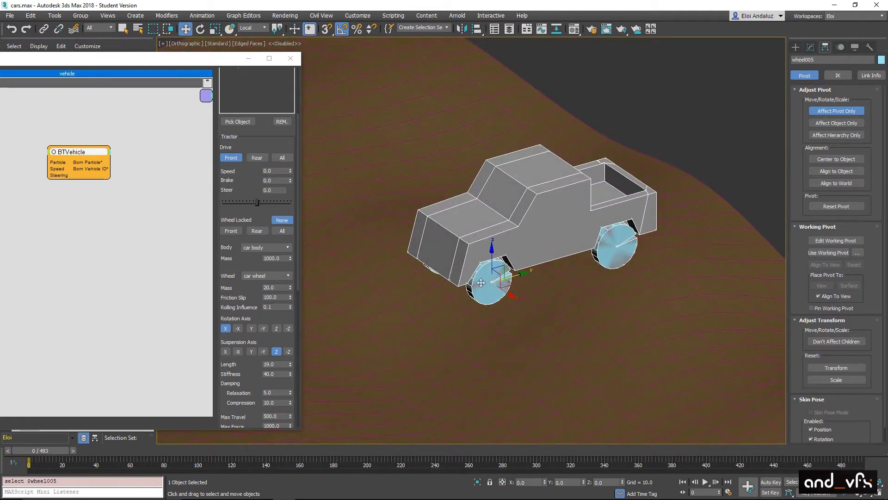
Replay the truck simulation with the realigned wheel pivots, stop it and return to frame 0
middle_click_drag(481, 282, 513, 222)
scroll(513, 222, "down", 3)
left_click(683, 483)
left_click(702, 481)
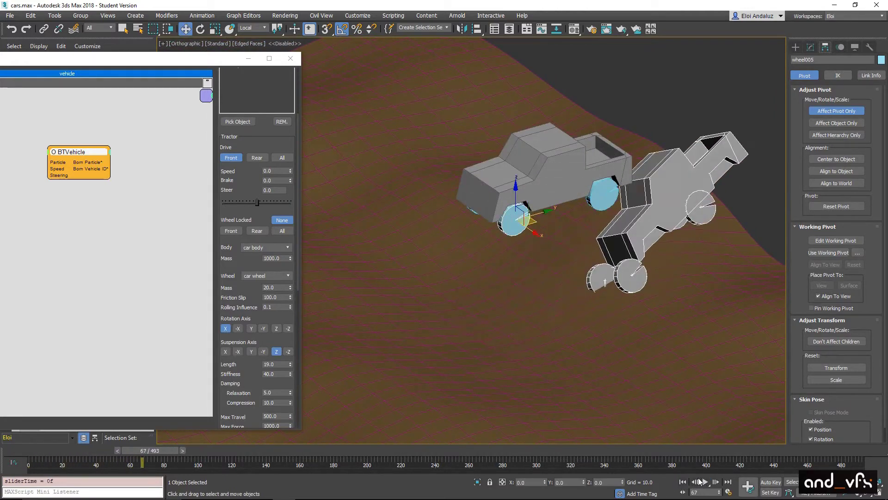
left_click(702, 482)
left_click(706, 483)
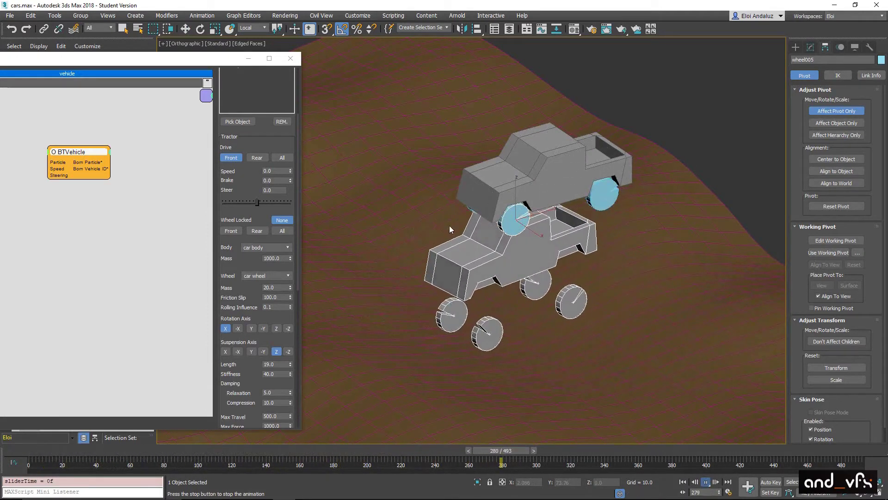
left_click(705, 481)
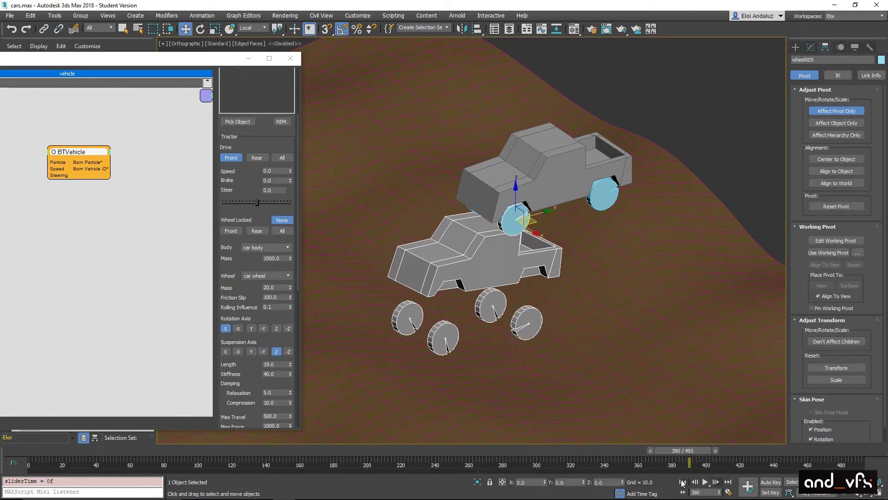
left_click(682, 481)
Extend the animation range to 619 frames and set the BTVehicle speed to 20
right_click_drag(808, 466, 589, 467, "ctrl+alt")
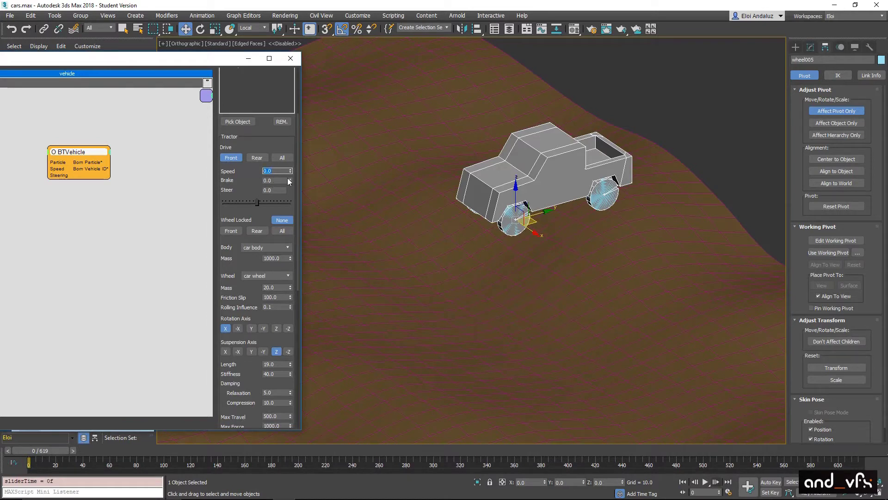
key("Return")
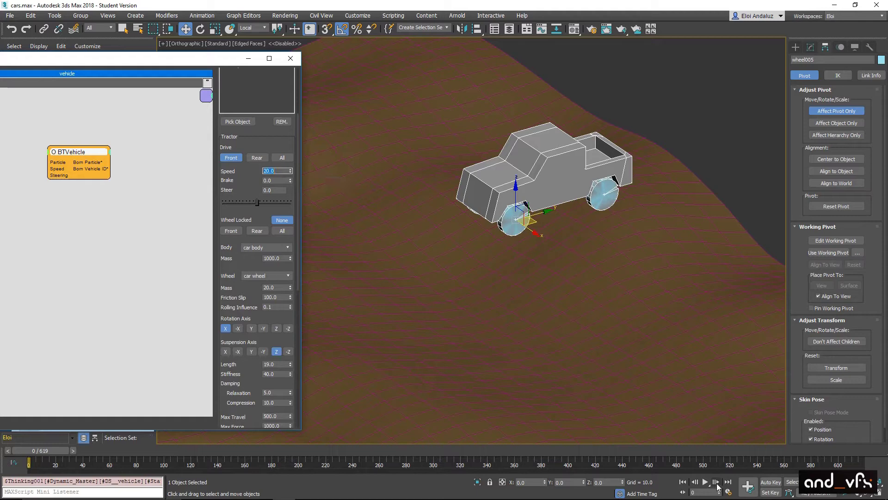
Play the truck simulation at the new speed, stop it and return to frame 0
left_click(701, 482)
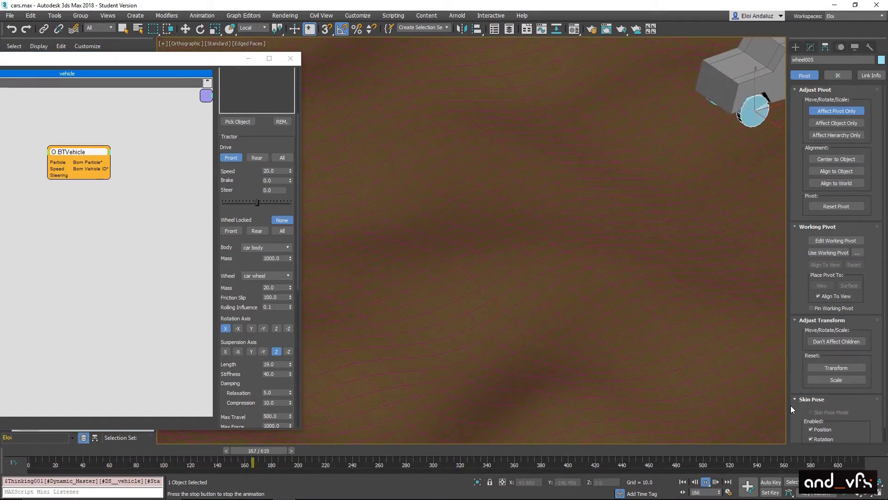
left_click(706, 482)
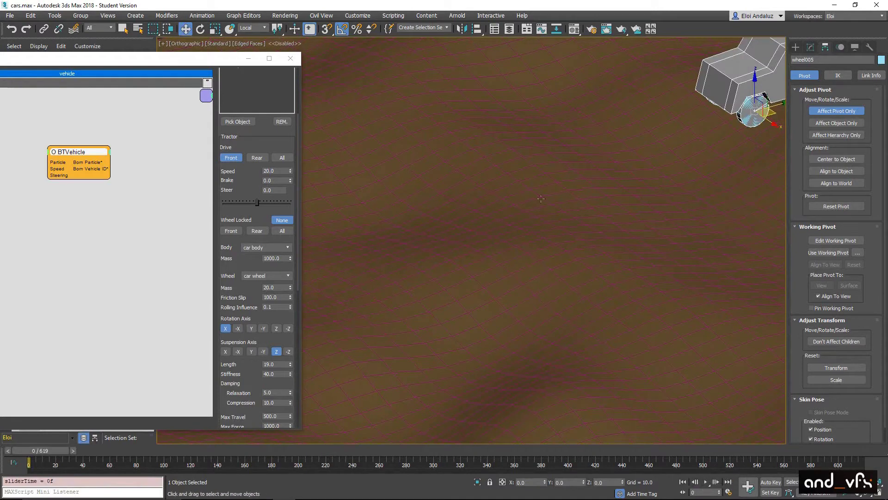
left_click(683, 482)
Set the BTVehicle steer to -18.98, play the simulation to check the turn, and return to frame 0
left_click_drag(257, 202, 249, 203)
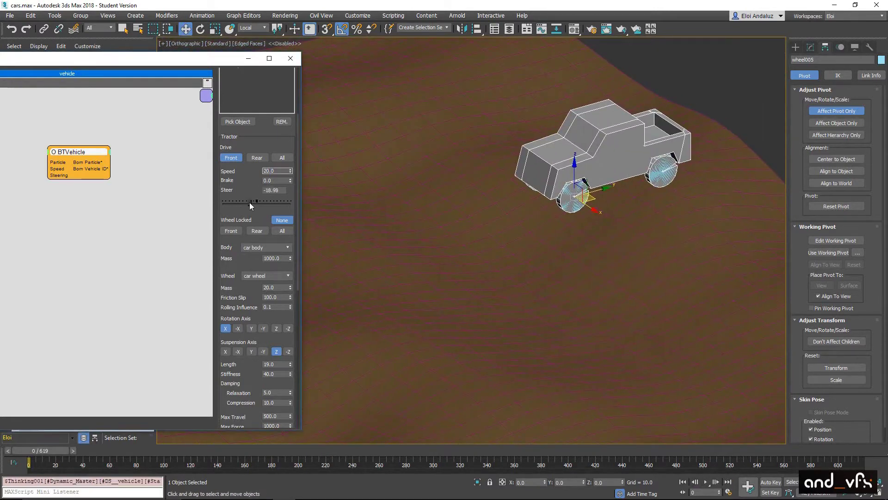
left_click(705, 482)
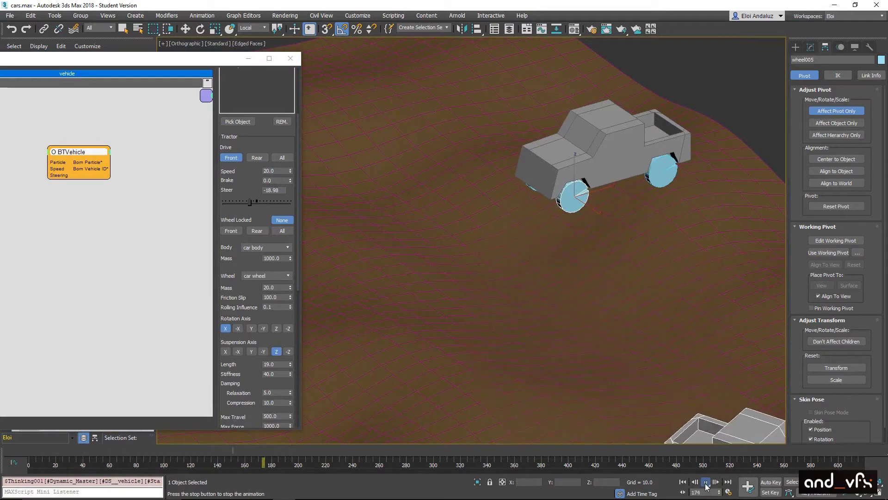
left_click(705, 482)
left_click(683, 482)
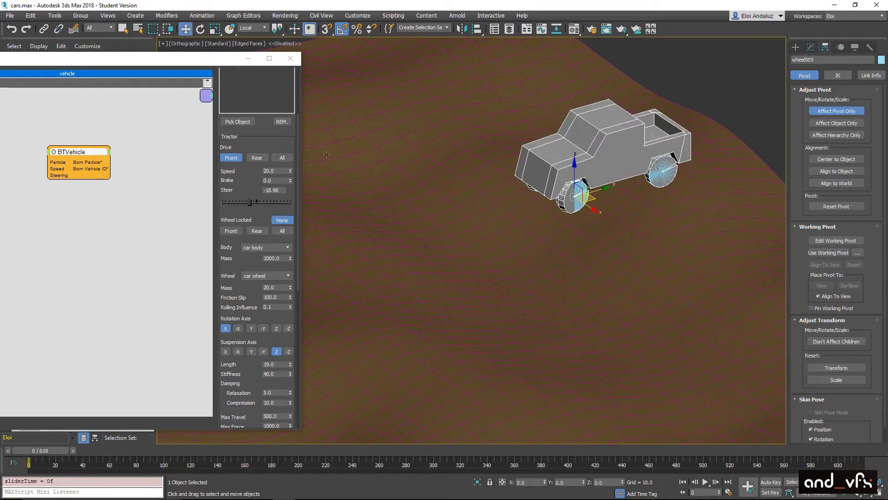
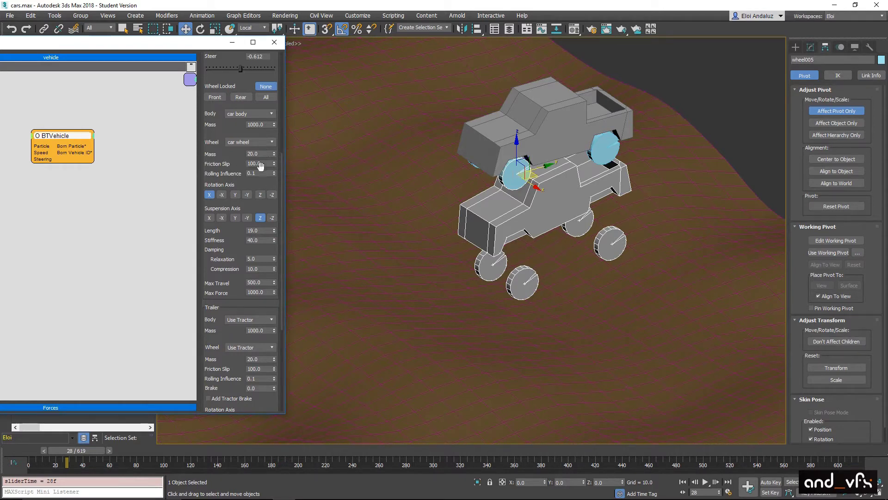
Try a tractor suspension length of 8.17 and a stiffness of 29.2
scroll(242, 210, "down", 3)
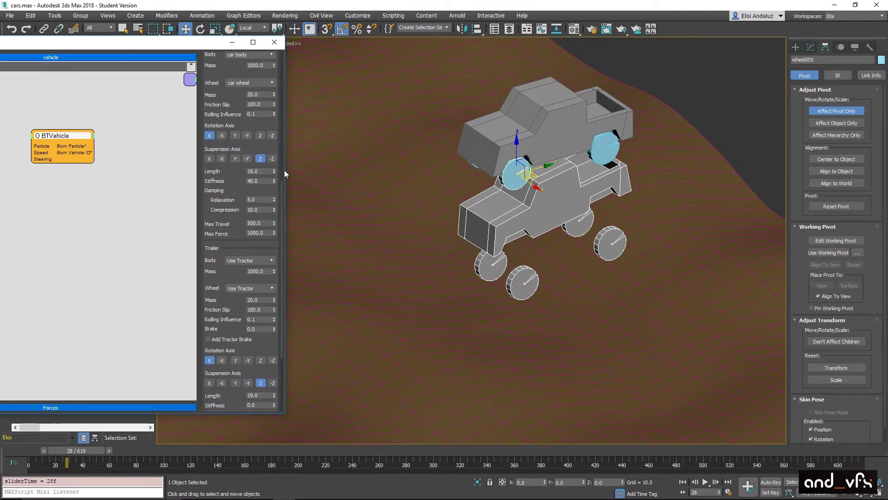
left_click_drag(274, 170, 310, 197)
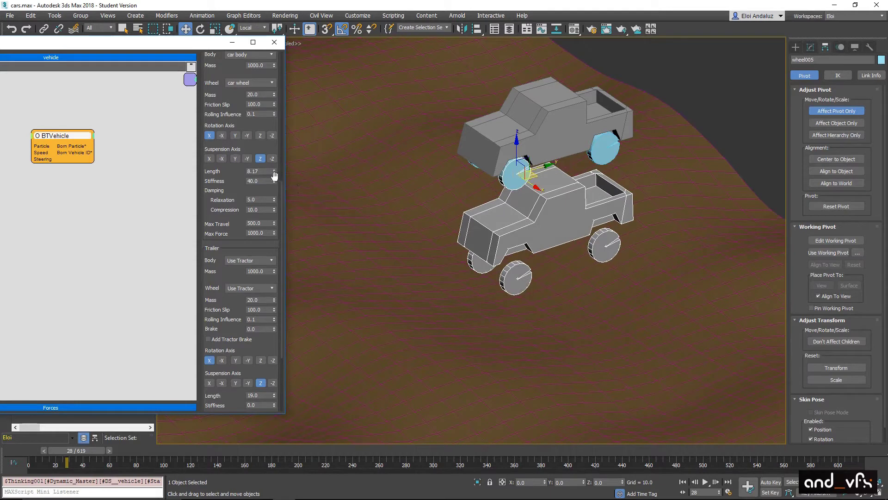
right_click(274, 181)
left_click_drag(283, 272, 295, 193)
Advance the simulation frame by frame to frame 35 and examine the simulated truck's wheels and body from the side
left_click(109, 450)
left_click(109, 450)
left_click(110, 450)
left_click(110, 450)
left_click(109, 450)
left_click(109, 450)
left_click(109, 450)
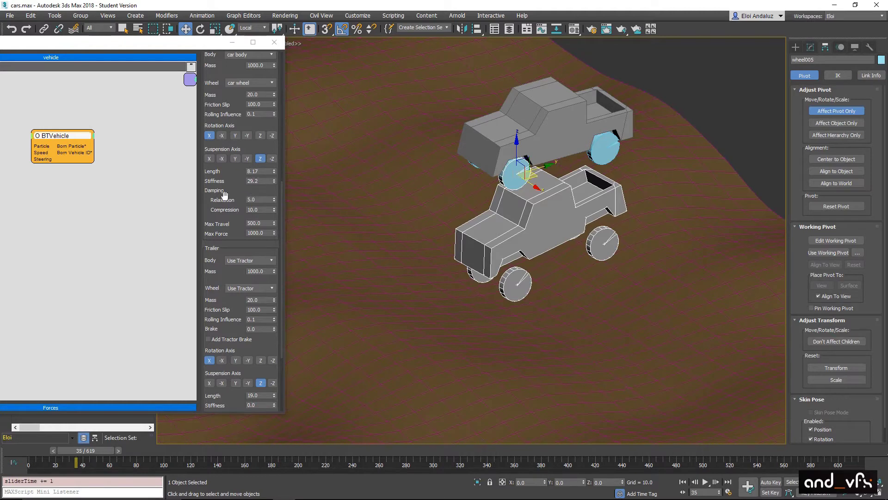
middle_click_drag(584, 236, 553, 217, "alt")
middle_click_drag(503, 199, 492, 248, "alt")
scroll(496, 250, "up", 4)
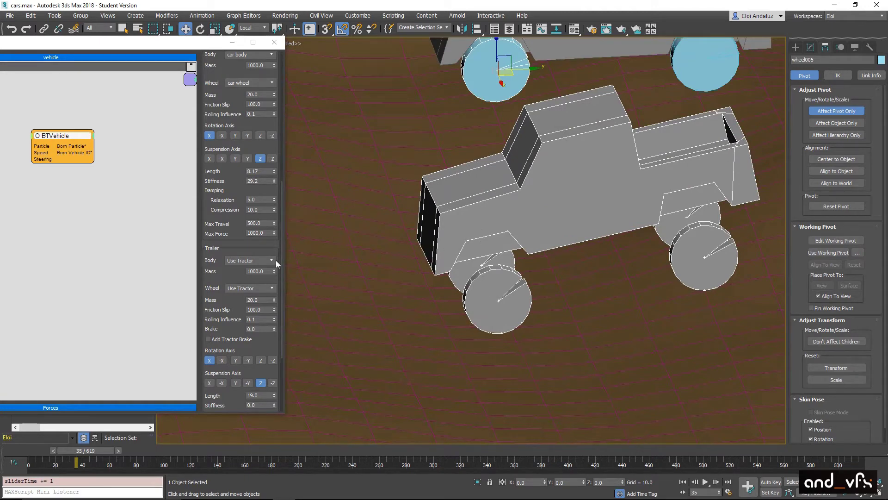
Try a tractor suspension damping relaxation of 0
left_click(266, 210)
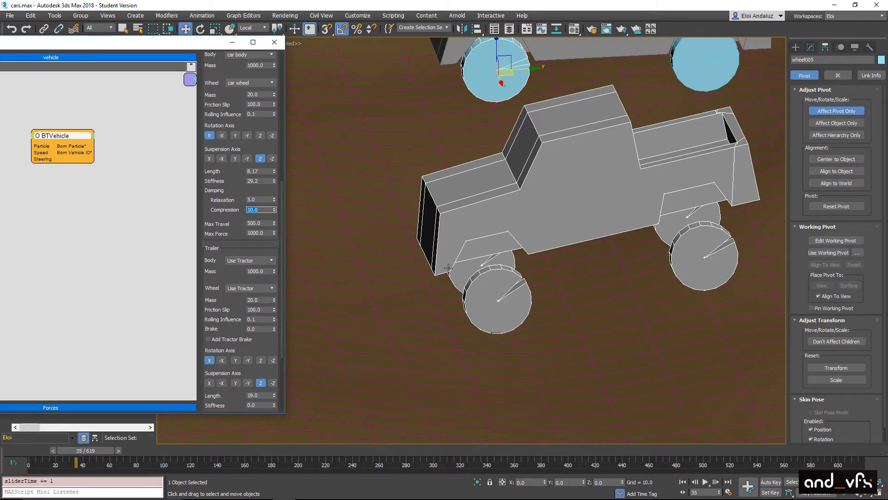
right_click(275, 199)
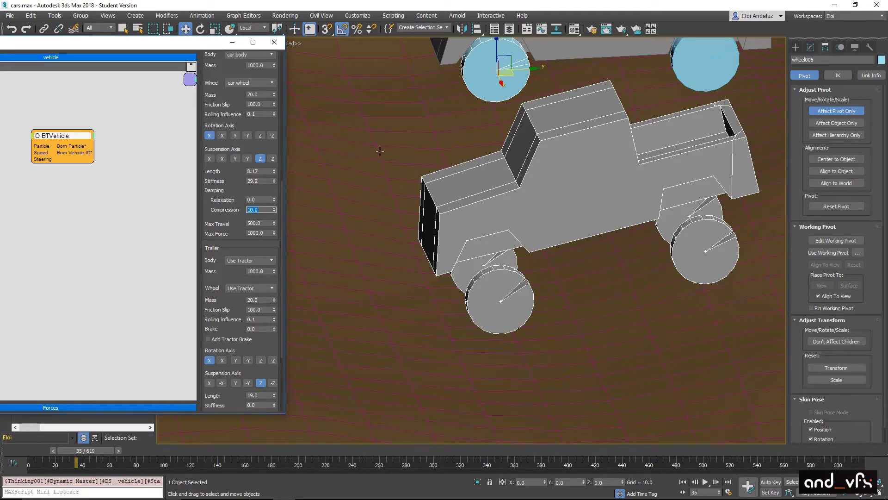
middle_click_drag(340, 222, 363, 222)
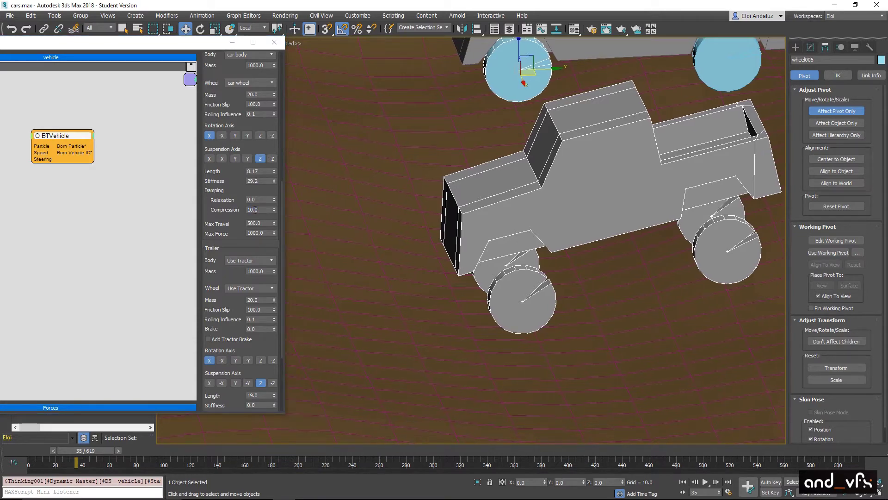
left_click_drag(260, 210, 238, 211)
Play the truck simulation onward, stop it, and replay it from frame 0 to observe the suspension
left_click(704, 482)
left_click(705, 482)
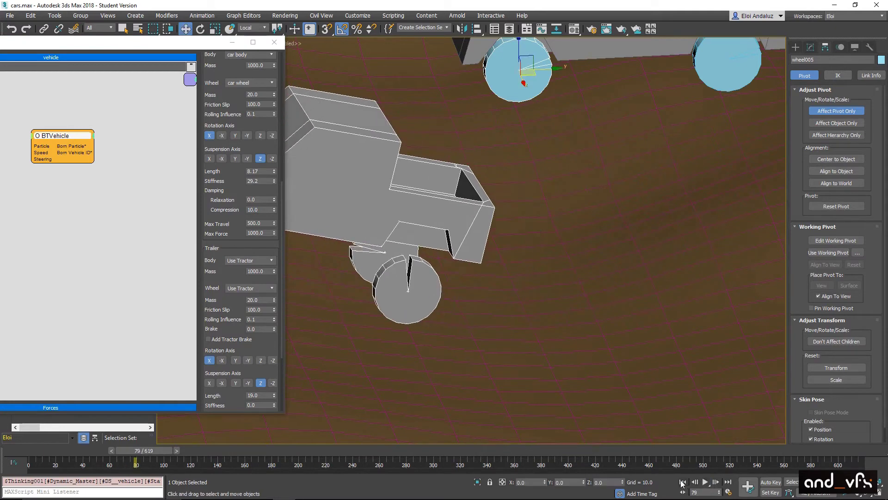
left_click(683, 482)
left_click(705, 482)
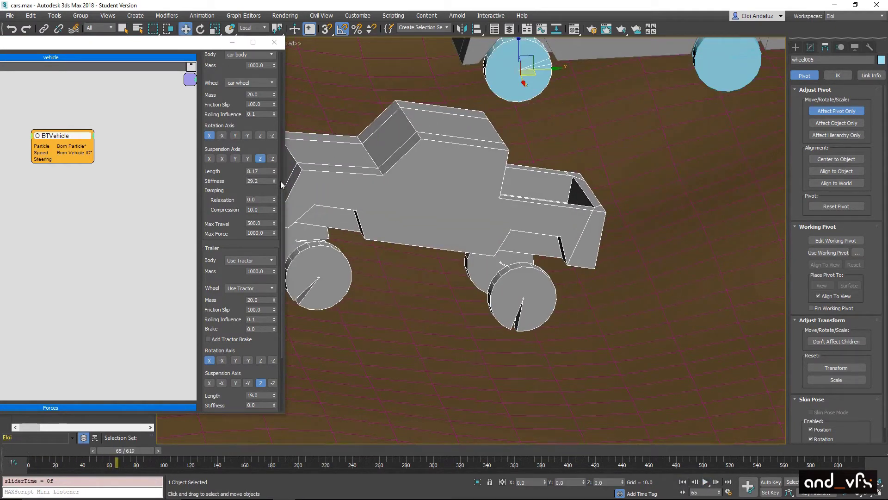
Set the tractor suspension length to 12.663 and scrub the timeline to frame 31 to check the truck
left_click_drag(276, 172, 276, 163)
mouse_move(75, 448)
left_mouse_down()
mouse_move(51, 448)
mouse_move(88, 453)
left_mouse_up()
key("w")
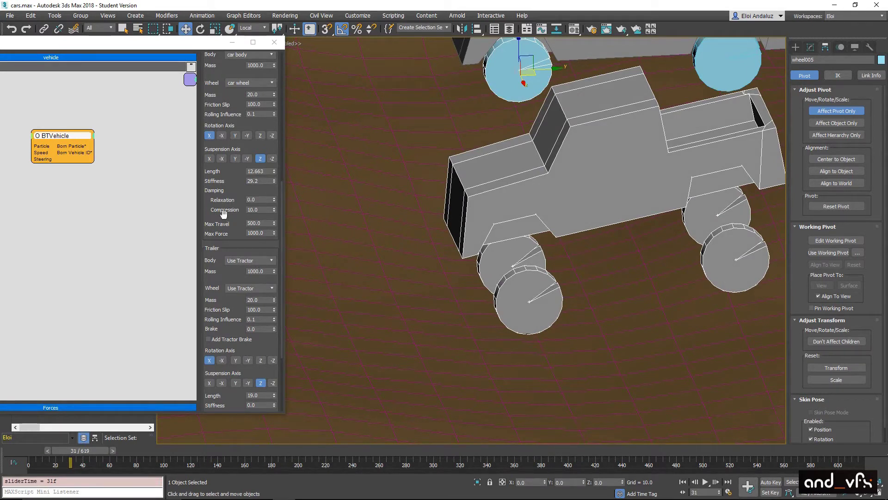
Try a tractor damping compression of 3, lower it to 2, and scrub the timeline to frame 35
left_click(259, 210)
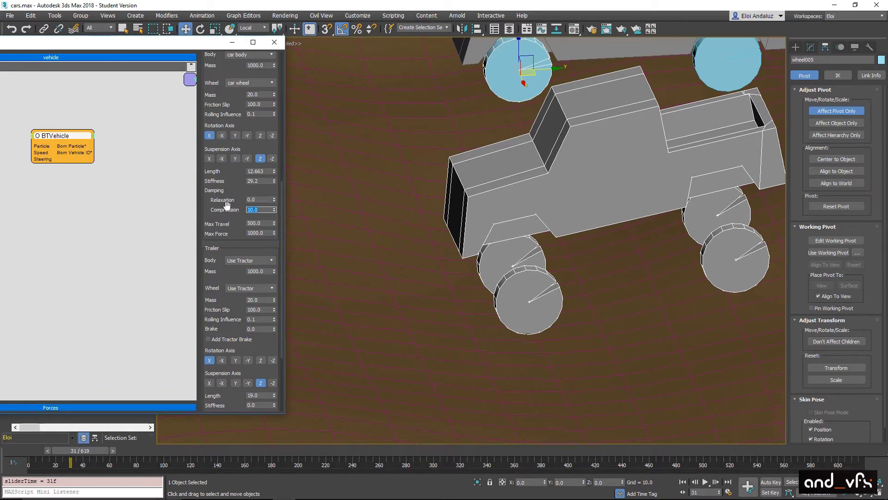
type("3")
key("Return")
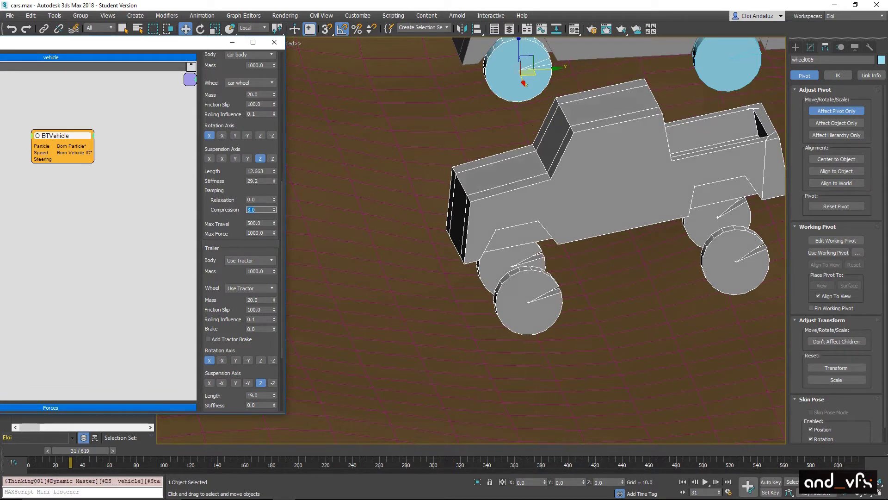
type("2")
key("Return")
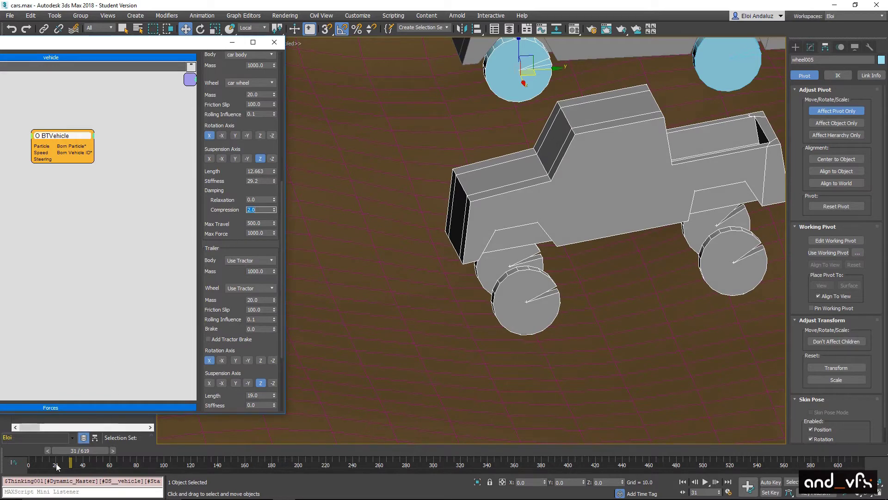
left_click_drag(30, 453, 85, 468)
key("w")
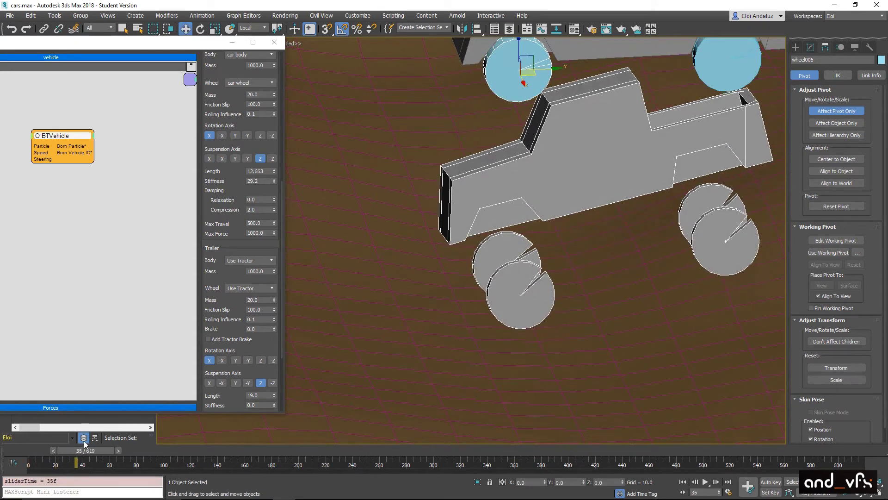
Try a tractor suspension stiffness of 15, lower it to 10, and scrub the timeline to check each value
double_click(257, 180)
key("Return")
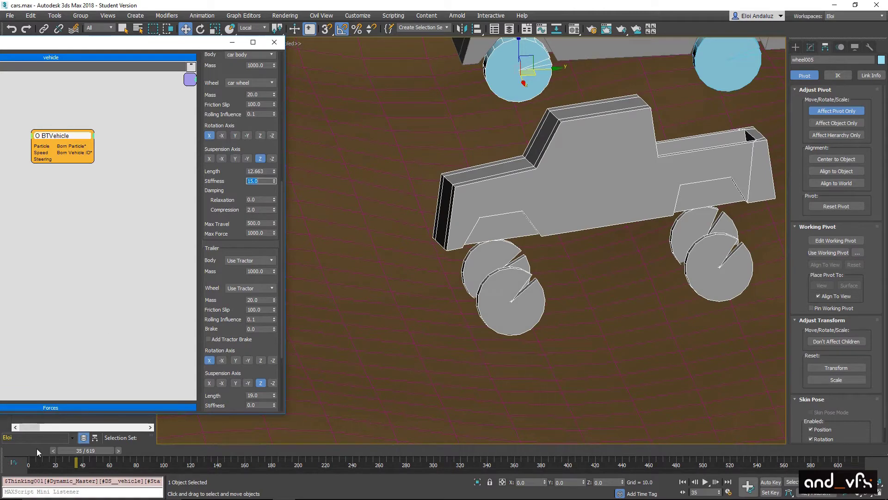
left_click_drag(54, 450, 79, 450)
key("w")
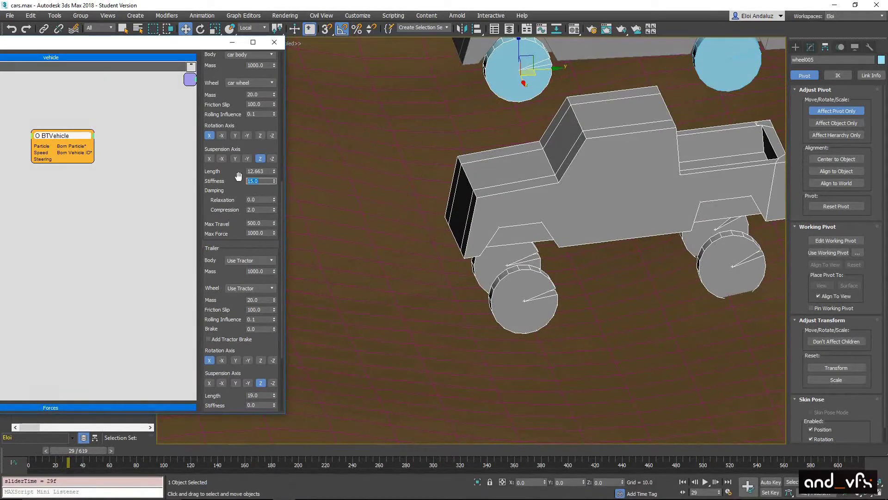
key("Return")
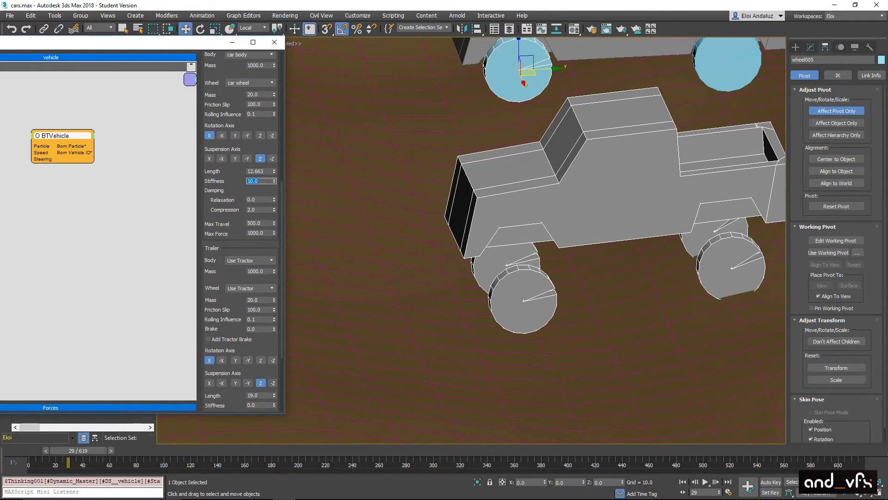
left_click_drag(90, 449, 124, 456)
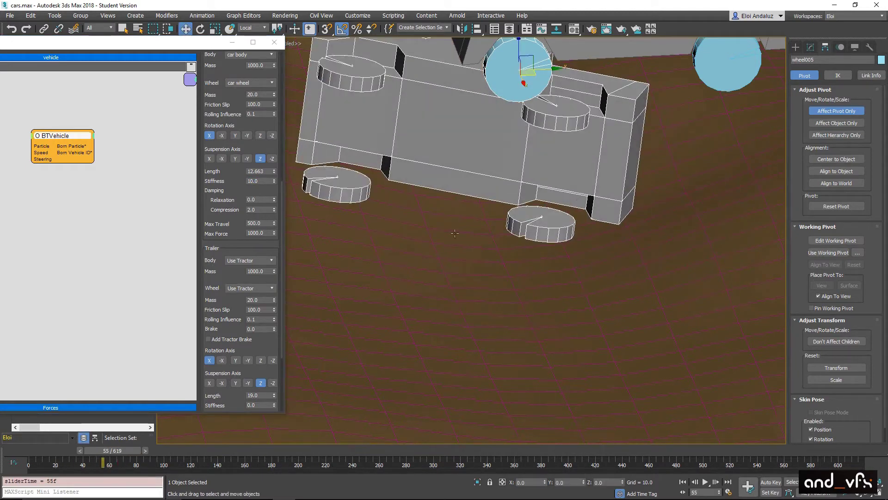
Set the tractor damping relaxation to 22.2 and scrub the timeline to frame 46 to check the truck
left_click_drag(275, 198, 273, 95)
left_click_drag(46, 449, 95, 451)
key("w")
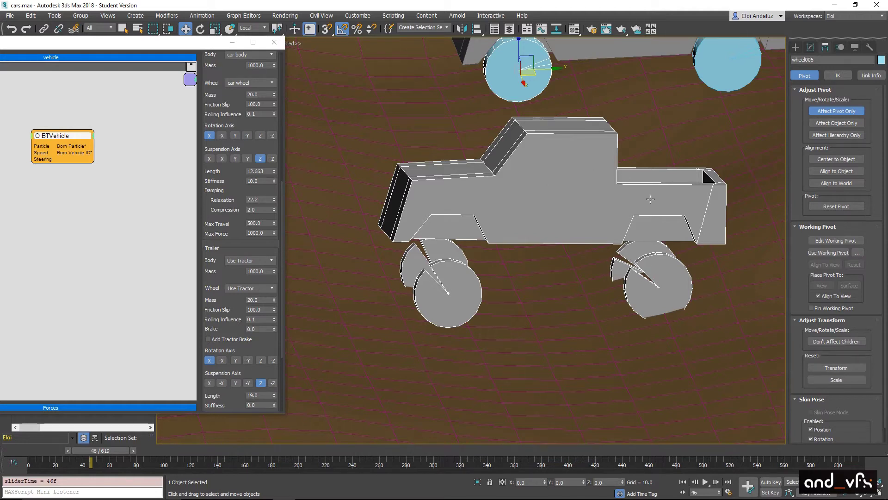
Try a tractor suspension max travel of 800, then raise it to 900
left_click(271, 223)
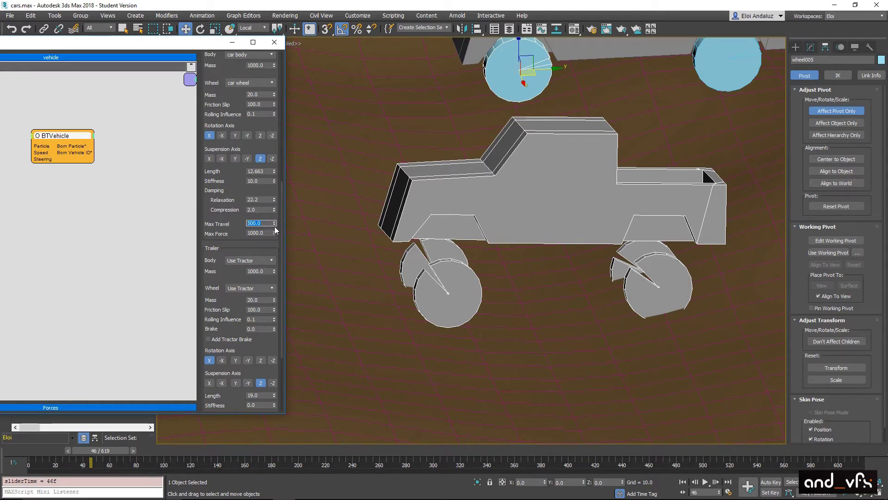
type("800")
key("Return")
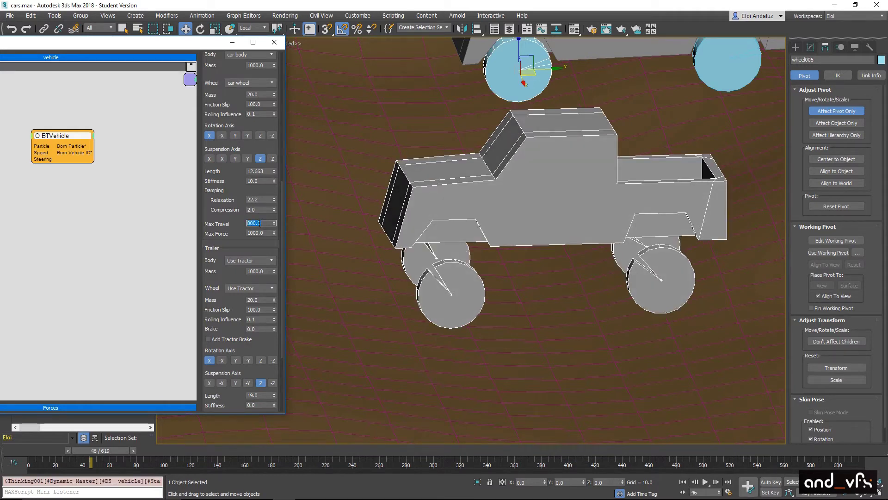
type("900")
key("Return")
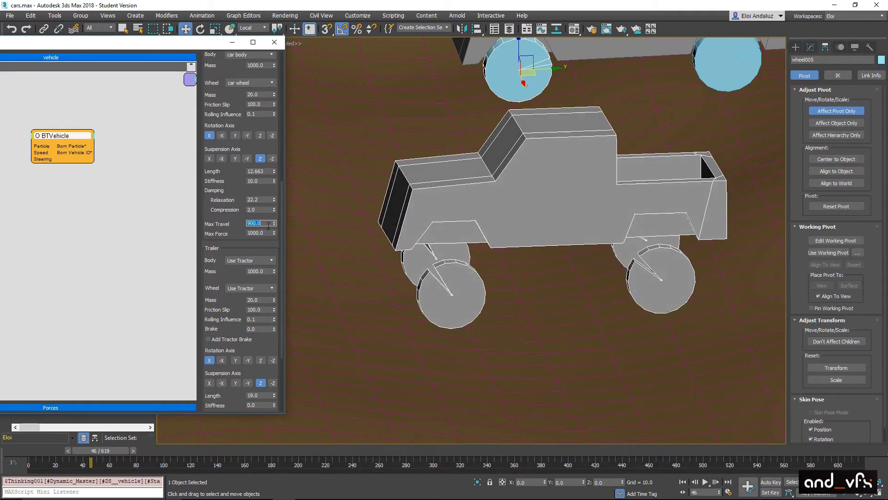
Replay the simulation from frame 0 with the tuned suspension, watch the truck cross the terrain, and return to frame 0
scroll(675, 204, "down", 3)
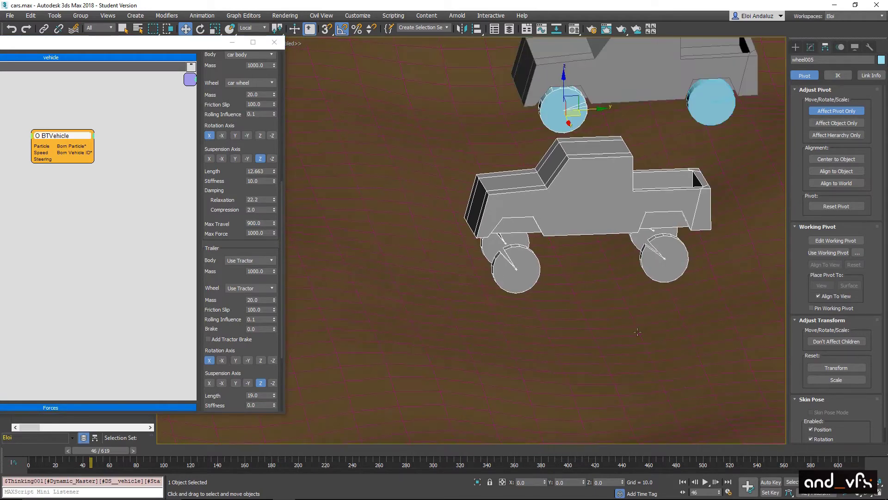
left_click(682, 481)
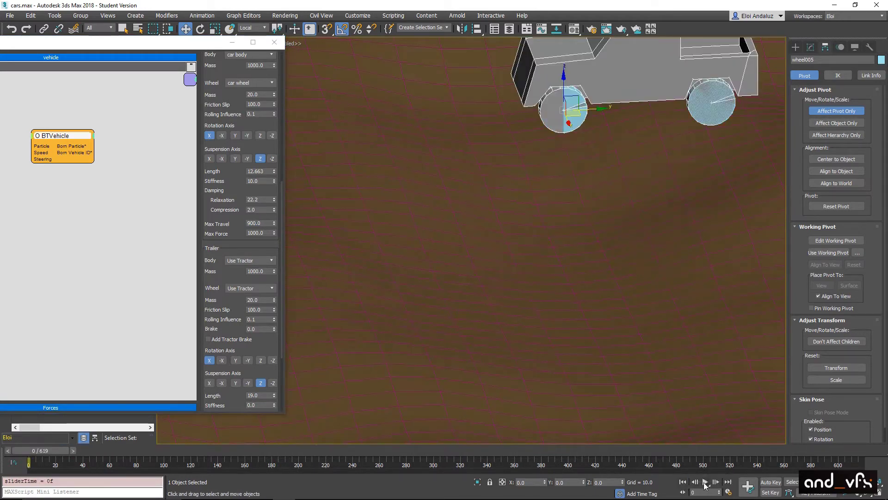
left_click(705, 481)
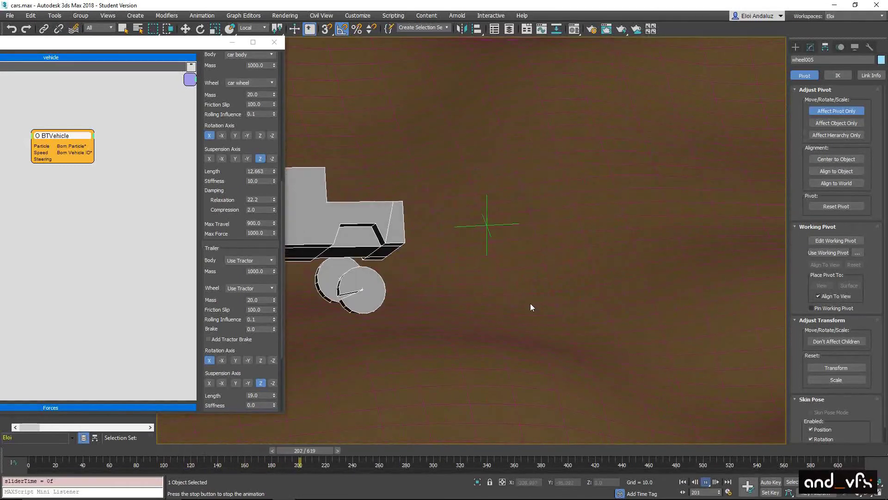
key("w")
left_click(705, 481)
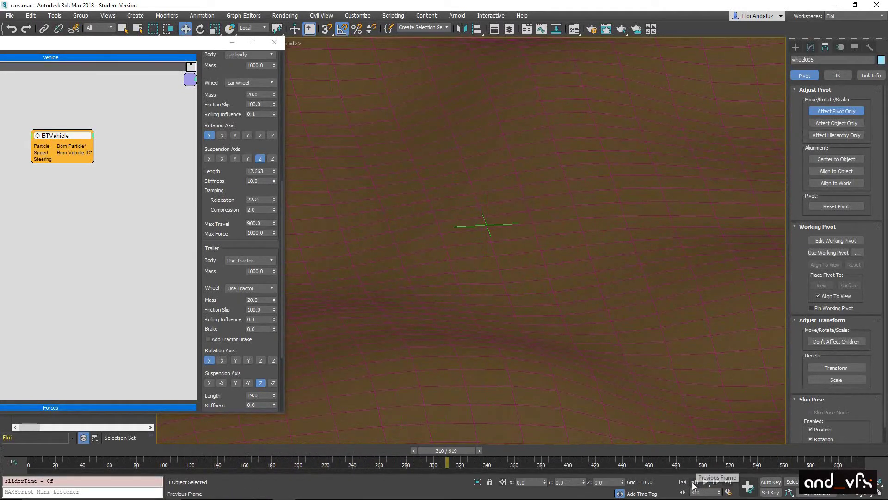
scroll(702, 320, "down", 10)
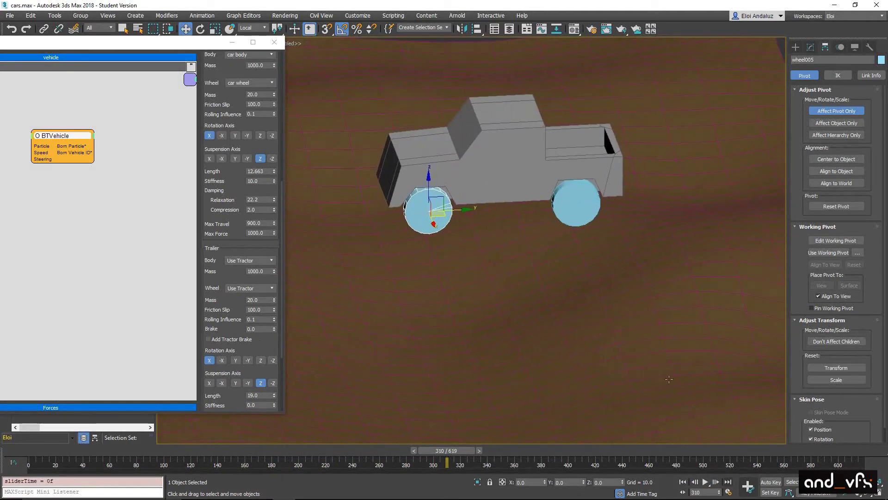
left_click(703, 482)
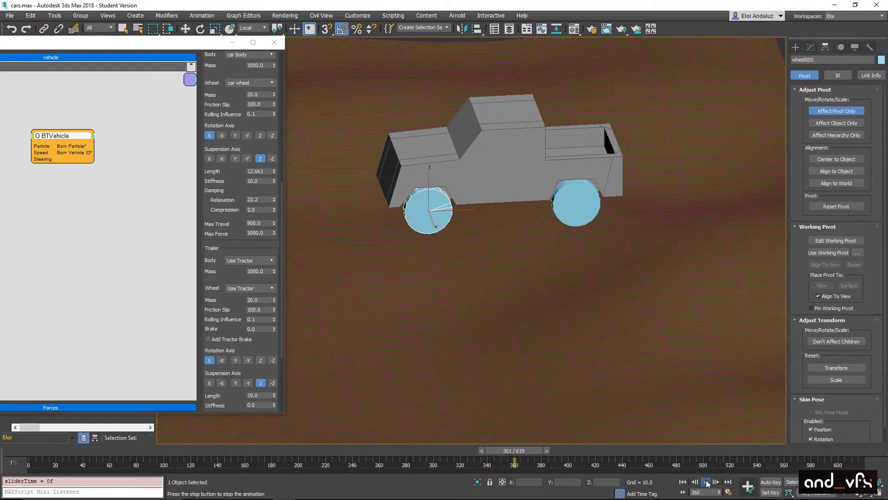
left_click(700, 482)
left_click(701, 481)
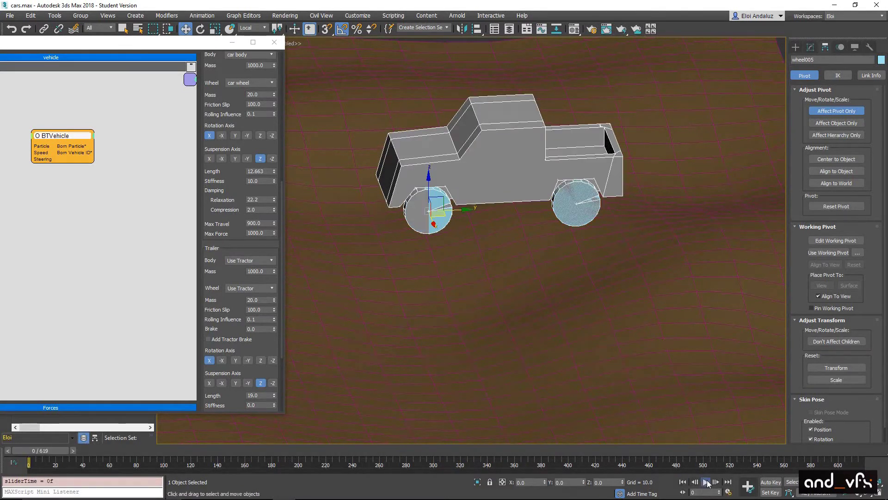
Play the simulation to frame 59, try a tractor damping relaxation of 10.2, and scrub the timeline to check the truck
left_click(706, 483)
key("w")
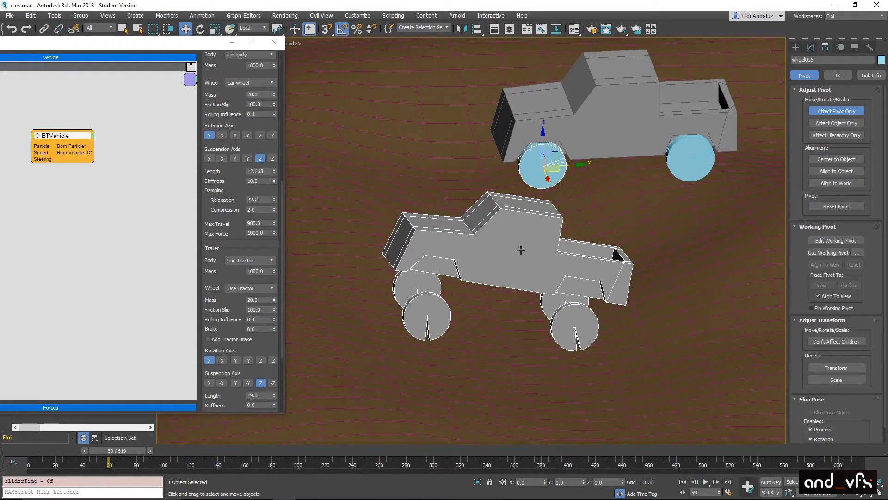
left_click_drag(274, 199, 271, 260)
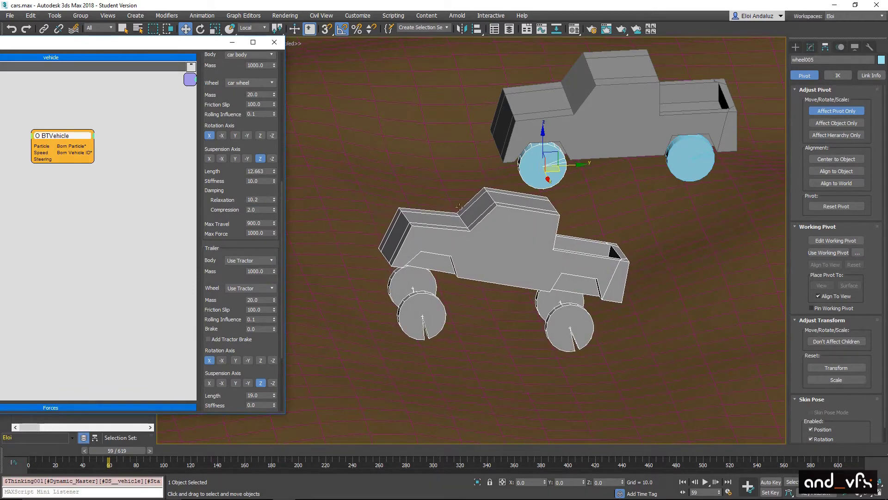
left_click_drag(92, 450, 119, 451)
key("w")
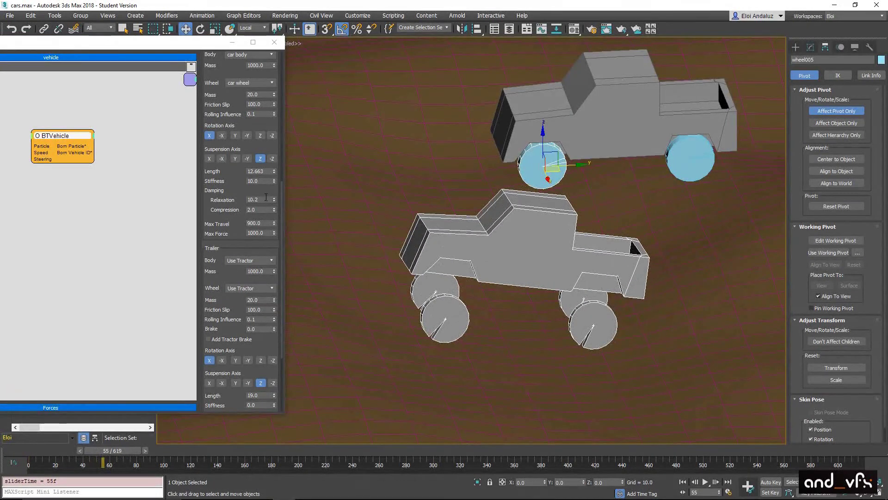
Set the tractor damping relaxation to 1.9 and scrub the timeline to frame 88 to check the truck's bounce
left_click_drag(274, 199, 271, 239)
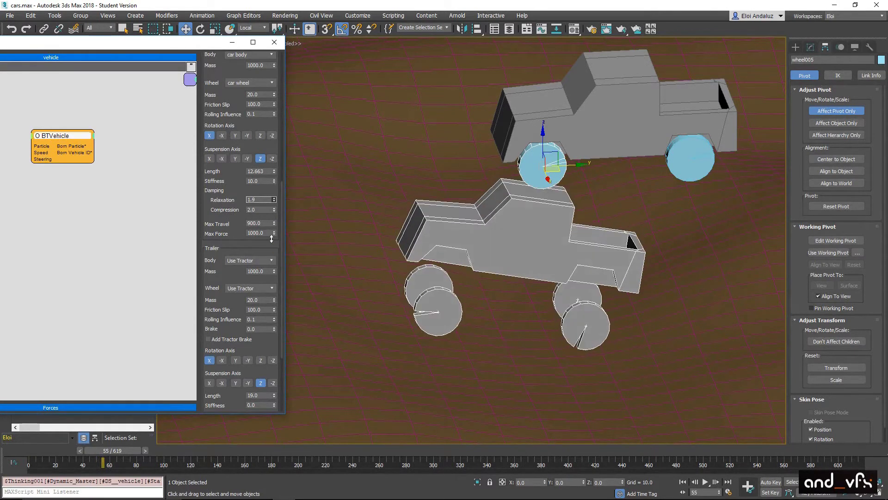
left_click_drag(92, 450, 148, 448)
middle_click_drag(368, 254, 565, 218)
scroll(564, 218, "down", 6)
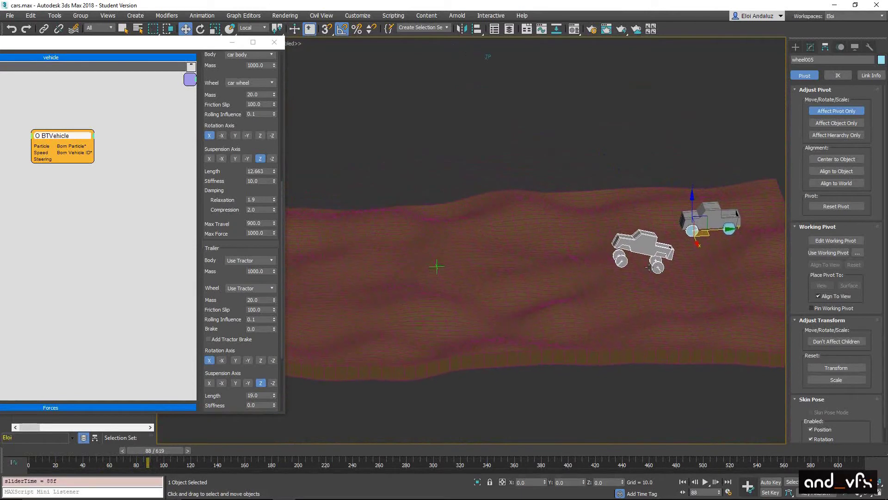
Play the simulation on from frame 88 to watch the truck cross the terrain, stop it, and return to frame 0
left_click(709, 482)
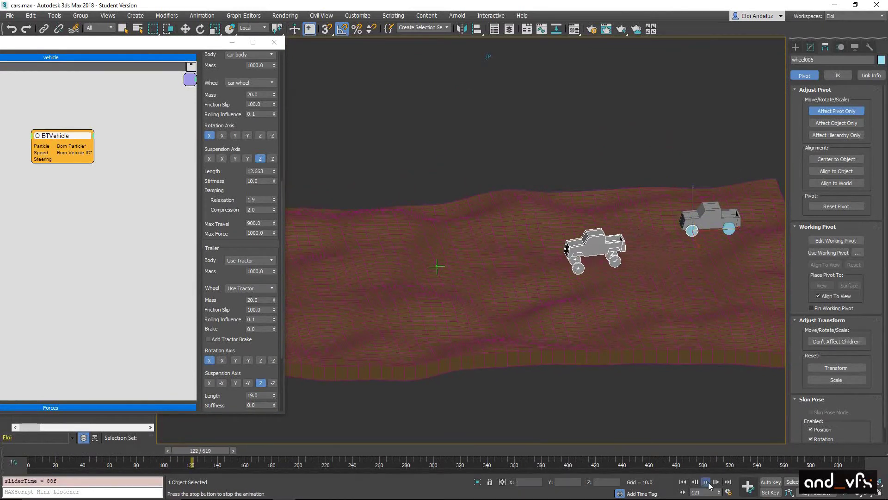
left_click(708, 483)
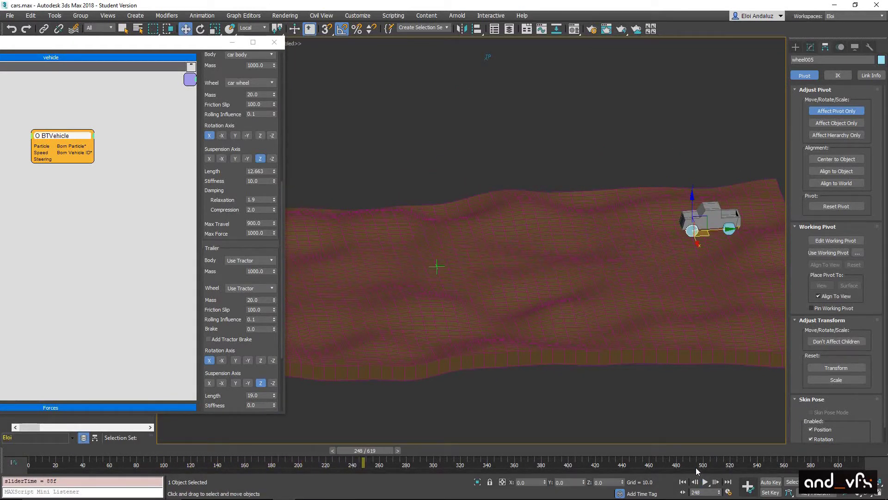
scroll(492, 194, "up", 4)
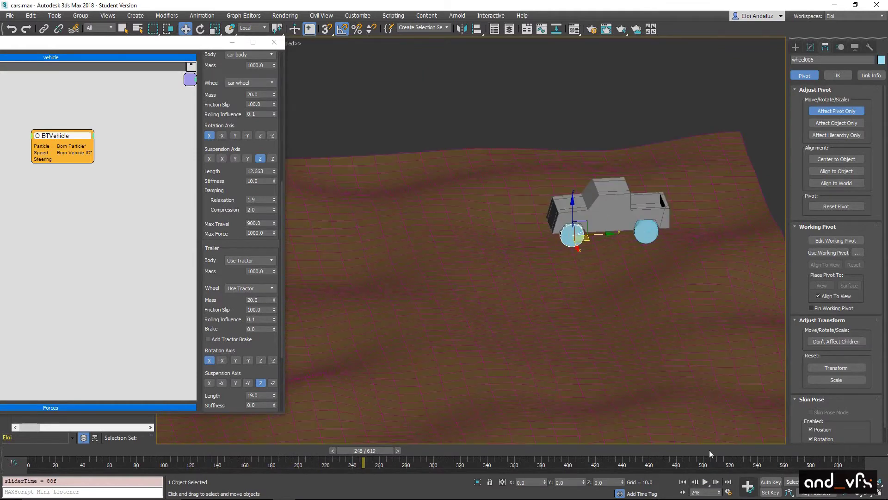
left_click(683, 482)
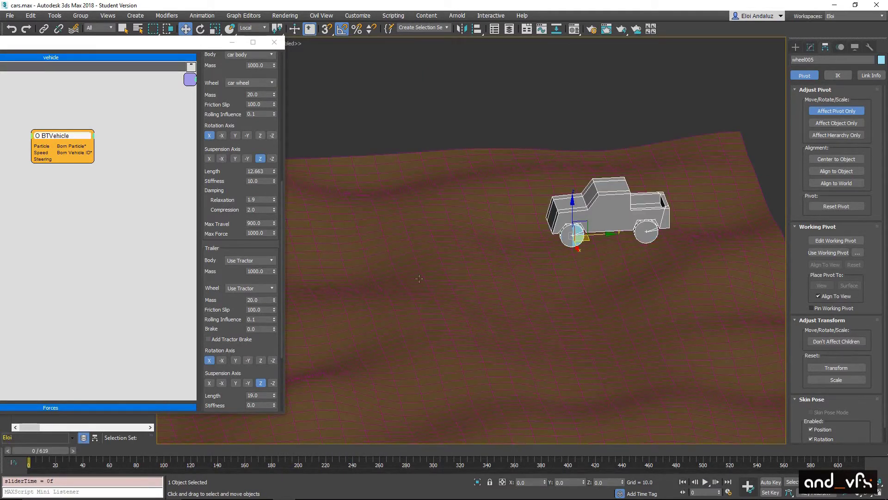
middle_click_drag(563, 229, 509, 215)
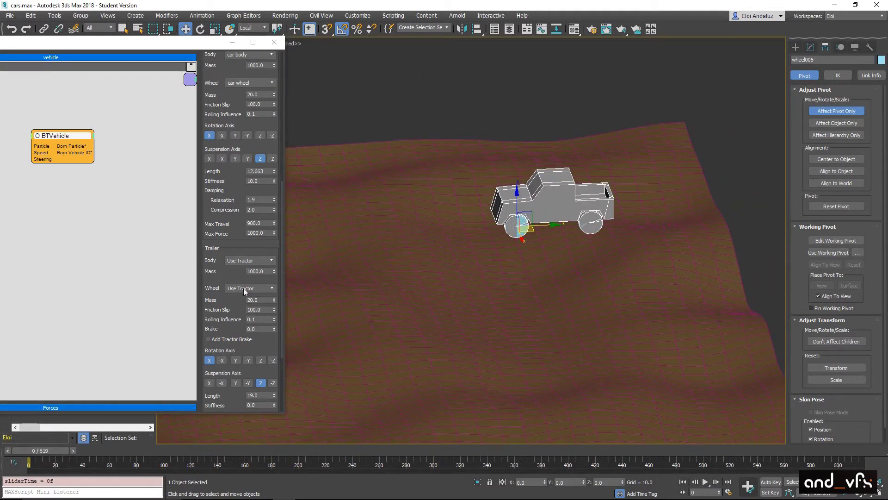
Try rear-wheel drive on the tractor, then switch it to all-wheel drive, scrubbing the timeline to check each mode
scroll(212, 250, "up", 3)
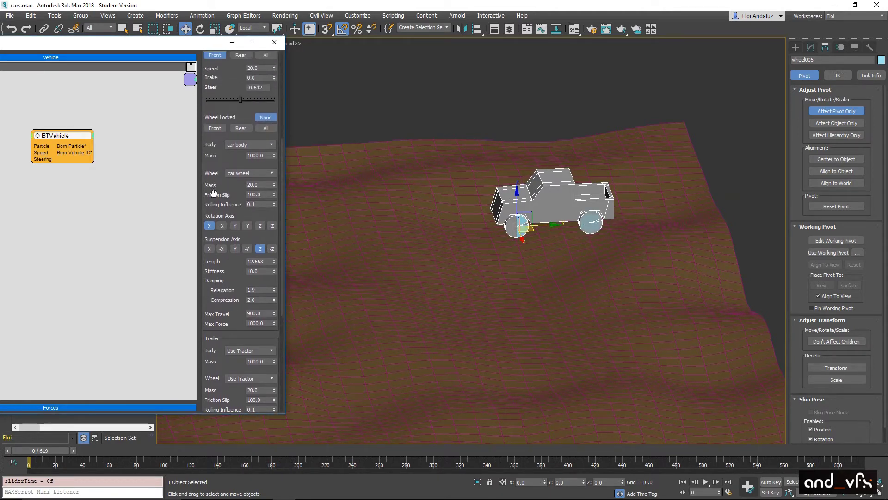
scroll(218, 213, "up", 5)
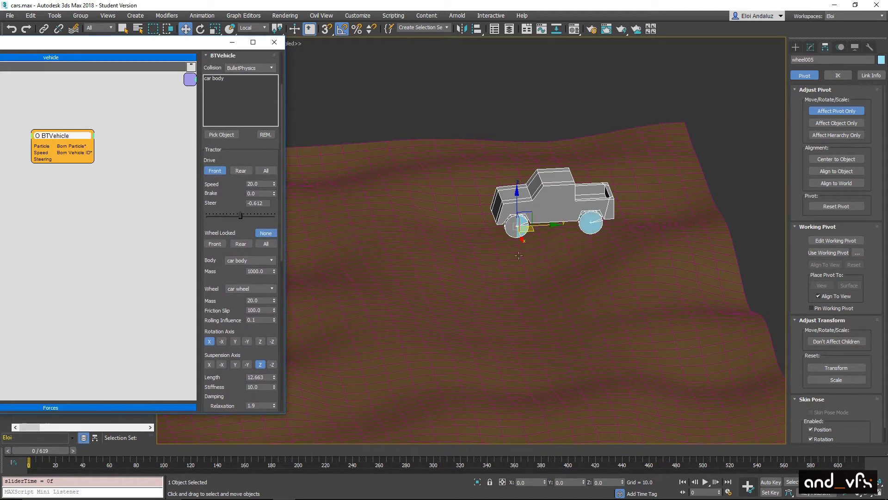
left_click(248, 170)
left_click_drag(33, 457, 120, 462)
key("w")
left_click(260, 171)
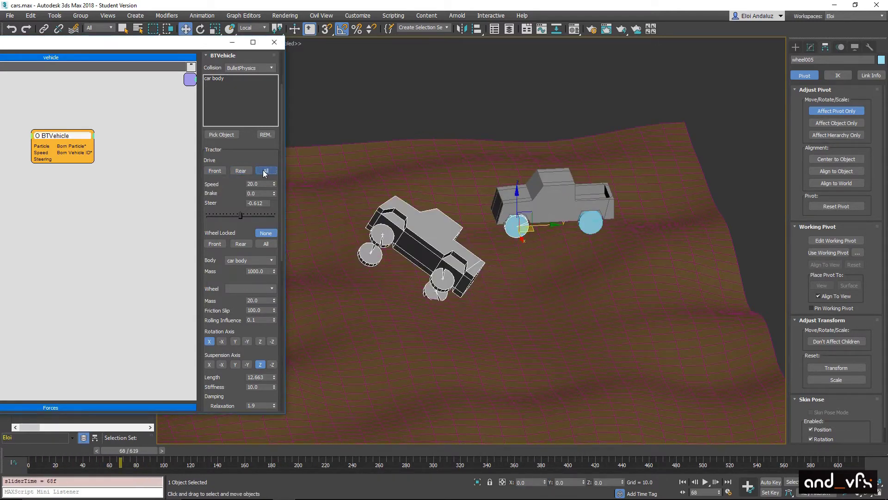
left_click_drag(52, 453, 104, 464)
Set the tractor suspension stiffness to 20
scroll(221, 296, "down", 5)
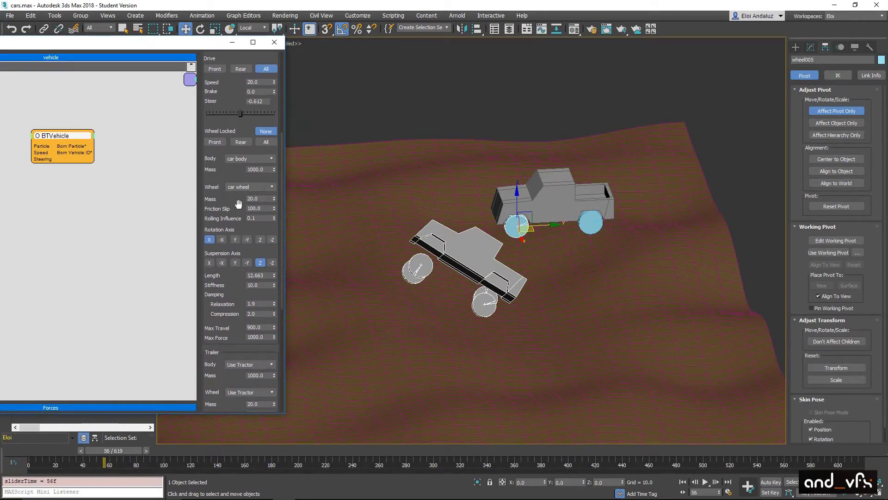
left_click_drag(238, 204, 235, 164)
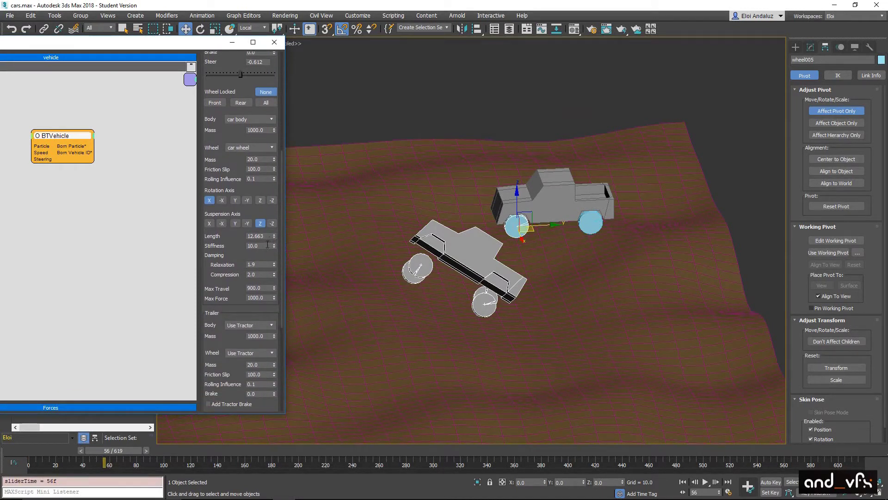
type("20")
key("Return")
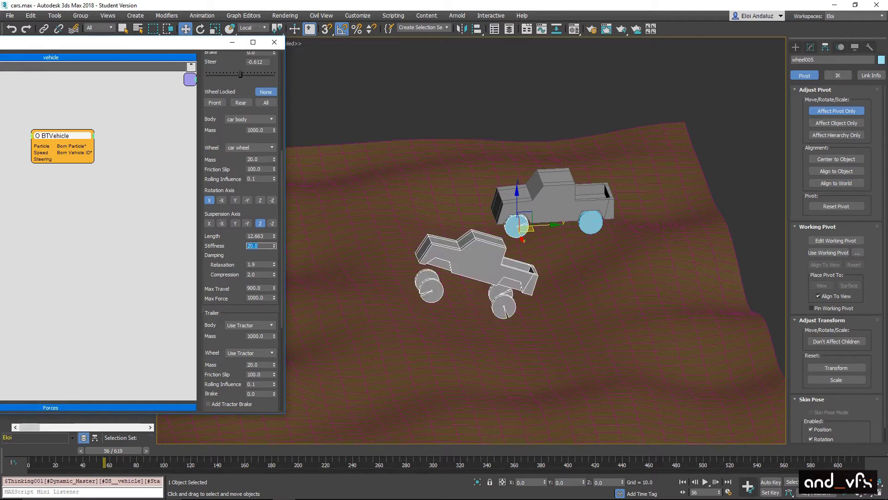
Scrub the timeline to frame 169 to follow the truck across the terrain, then return to frame 0
left_click_drag(120, 451, 216, 451)
middle_click_drag(430, 296, 446, 318, "alt")
left_click_drag(194, 446, 257, 467)
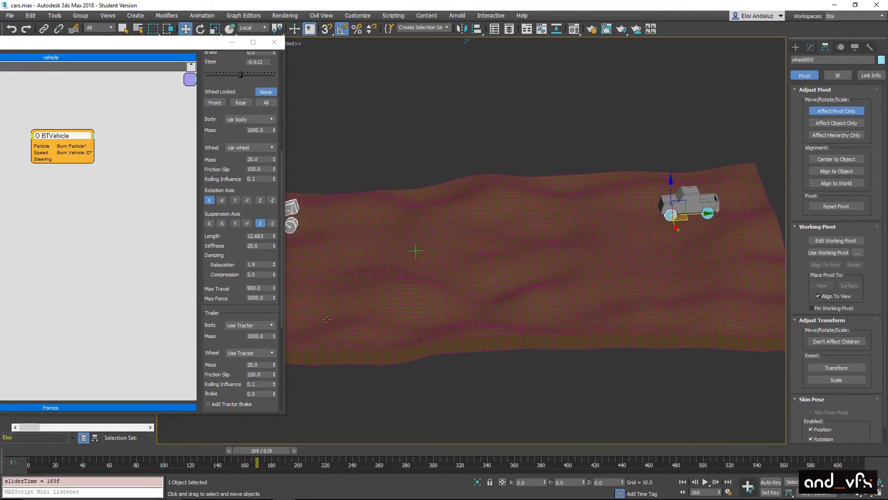
middle_click_drag(377, 263, 584, 250)
left_click_drag(258, 451, 13, 453)
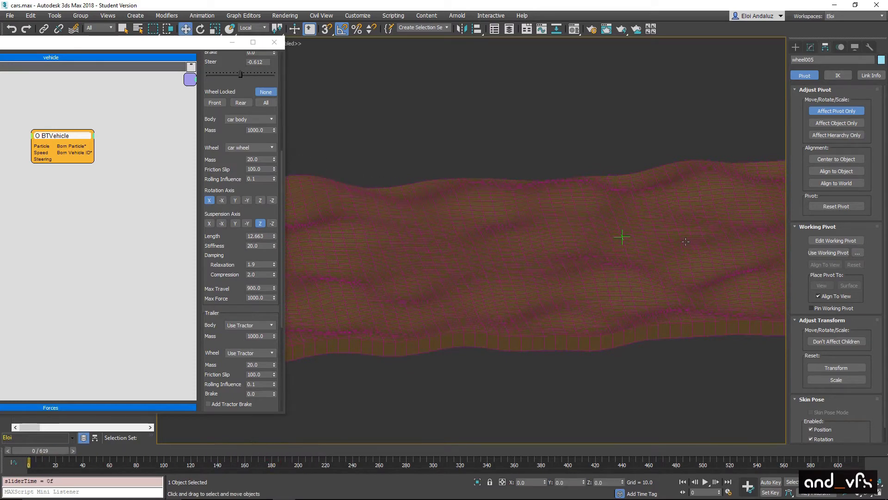
Select the ground object and reduce the Z strength of its Noise modifier to flatten the bumps
middle_click_drag(462, 278, 490, 222, "alt")
left_click(601, 259)
key("w")
left_click(811, 46)
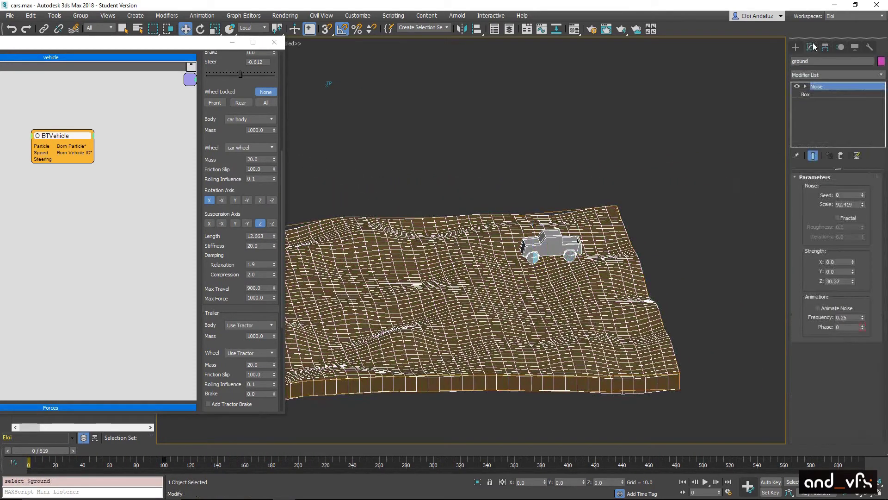
left_click_drag(853, 280, 855, 299)
Deselect the ground, turn off the edged-faces display, and scrub the timeline to frame 117 to check the truck
left_click_drag(33, 451, 48, 451)
left_click(469, 159)
key("F4")
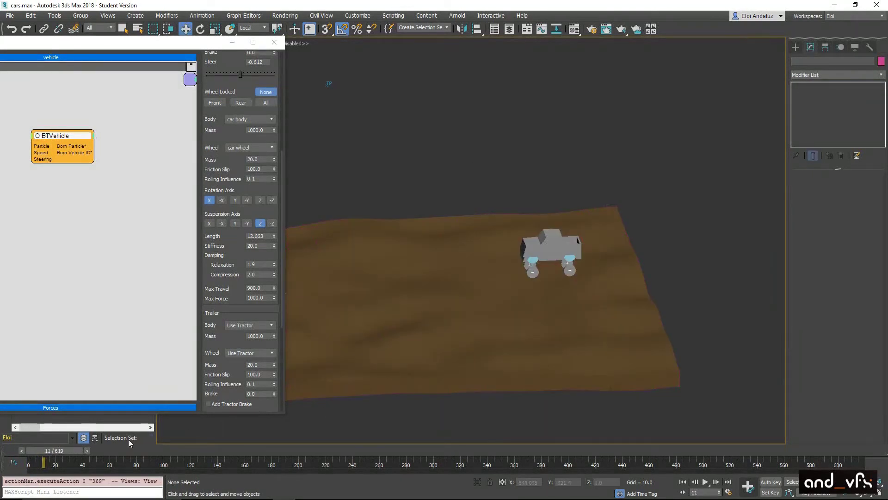
left_click_drag(72, 454, 193, 451)
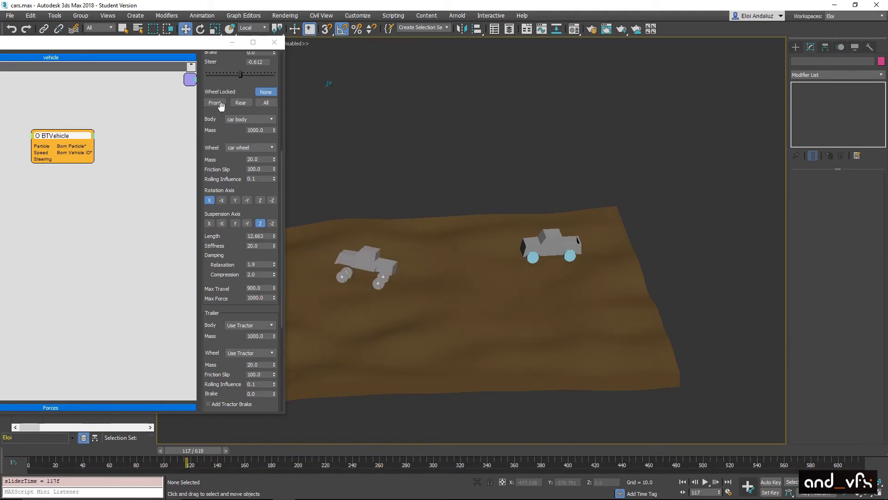
Review the BTVehicle tractor, trailer and path follow parameters
left_click_drag(218, 110, 219, 142)
left_click_drag(227, 302, 244, 144)
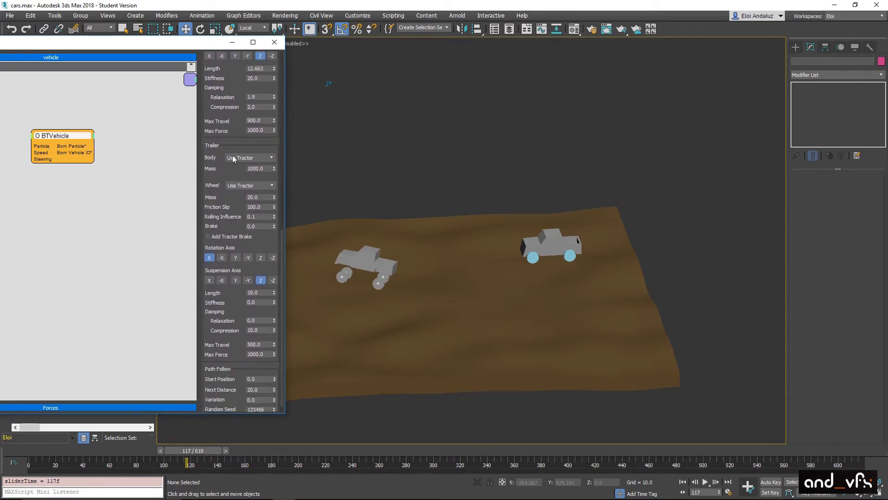
left_click_drag(231, 169, 231, 191)
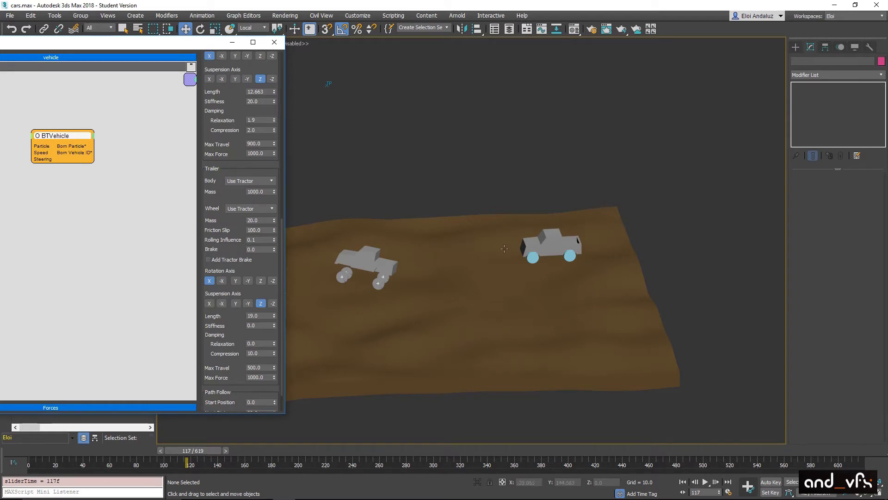
scroll(241, 185, "up", 10)
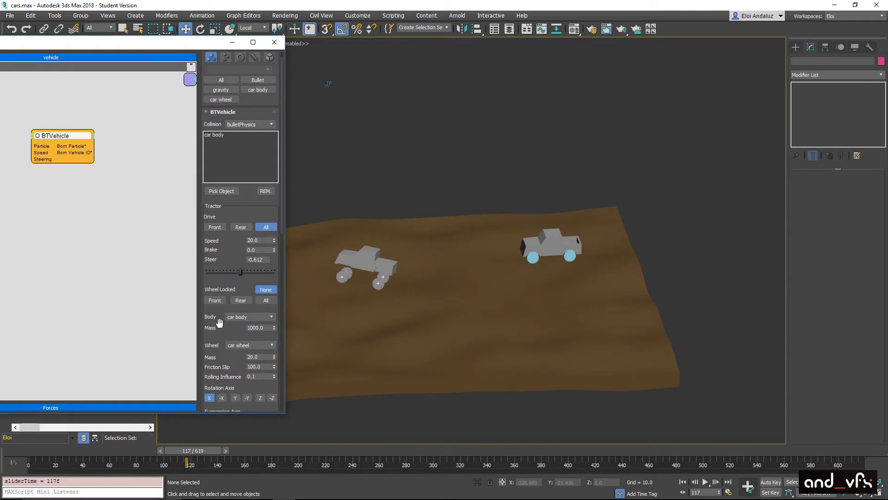
scroll(221, 321, "down", 11)
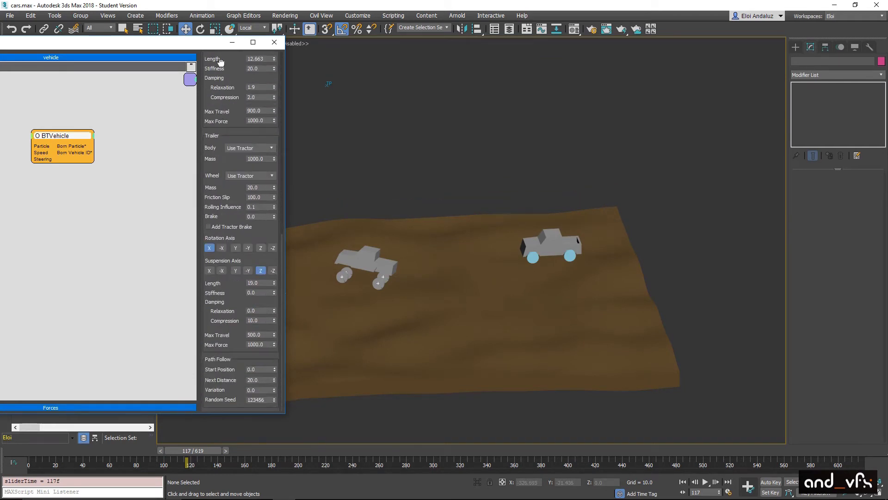
scroll(217, 121, "up", 3)
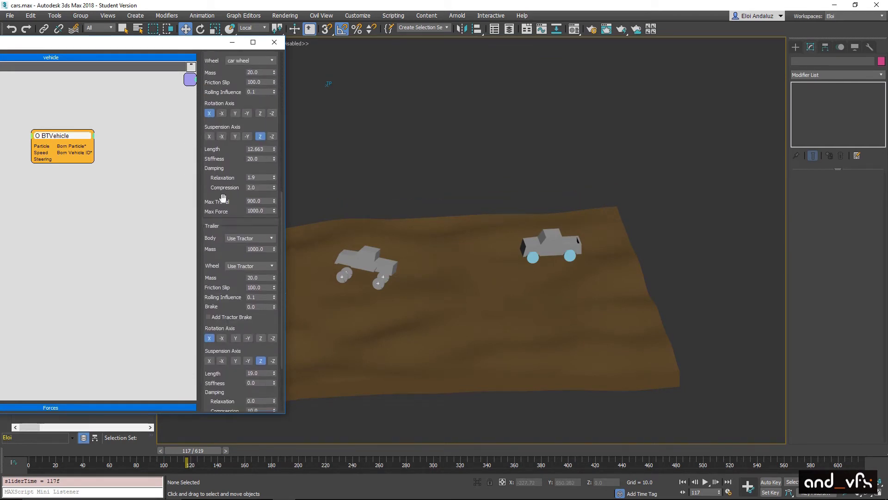
scroll(215, 139, "up", 2)
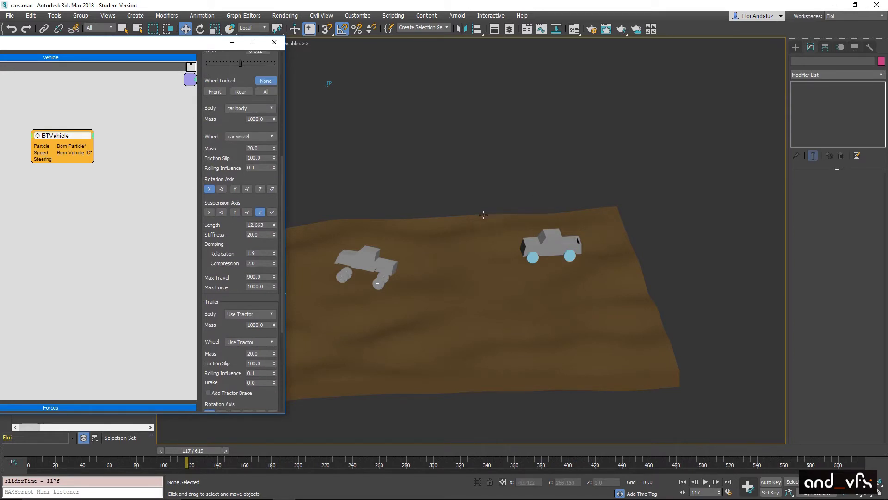
left_click_drag(231, 273, 272, 106)
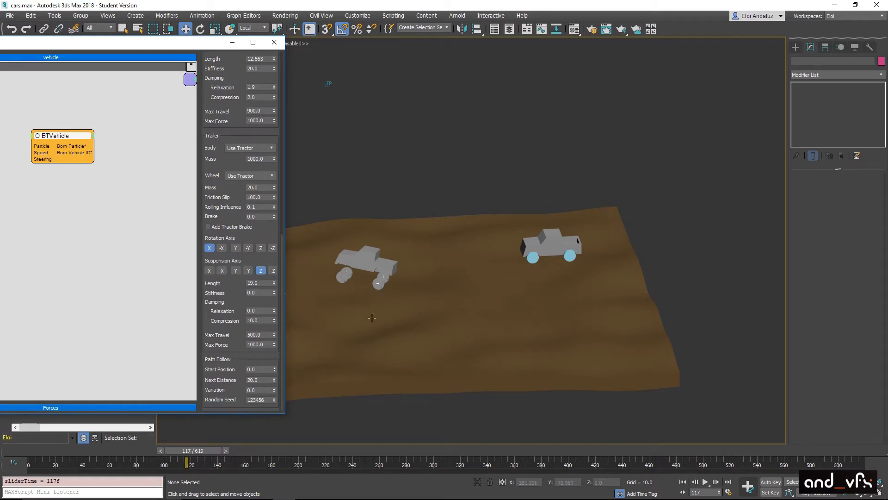
Return to frame 0 and add a Follow Path input to the BTVehicle operator
mouse_move(31, 457)
left_mouse_down()
mouse_move(197, 460)
mouse_move(28, 458)
left_mouse_up()
middle_click_drag(48, 207, 123, 224)
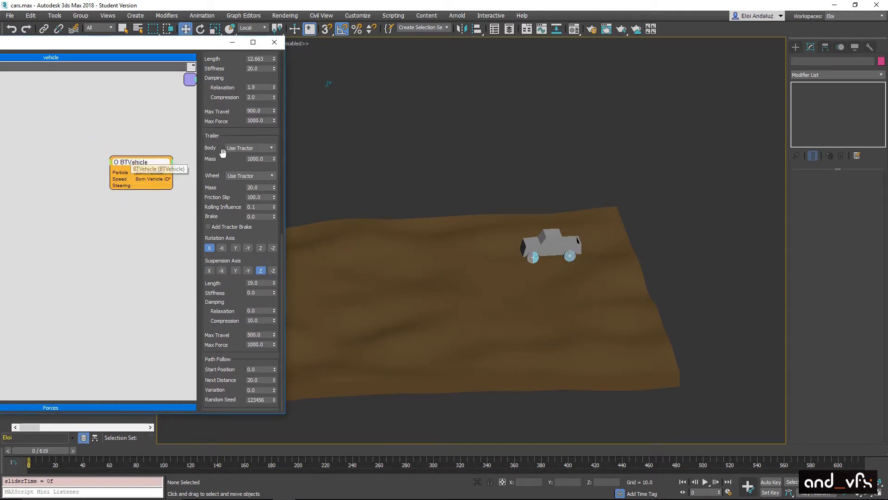
left_click(115, 164)
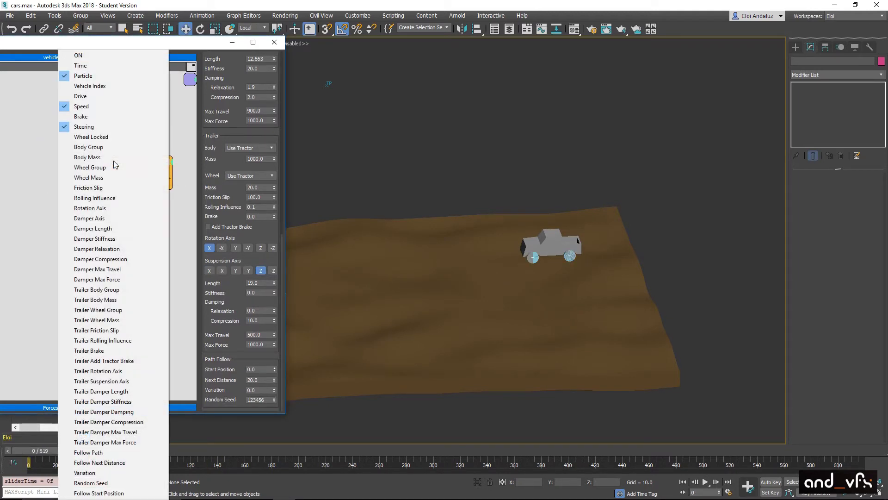
left_click(93, 452)
Draw a multi-point line spline in the top view, starting at the truck and running along the terrain to its far end
left_click(623, 215)
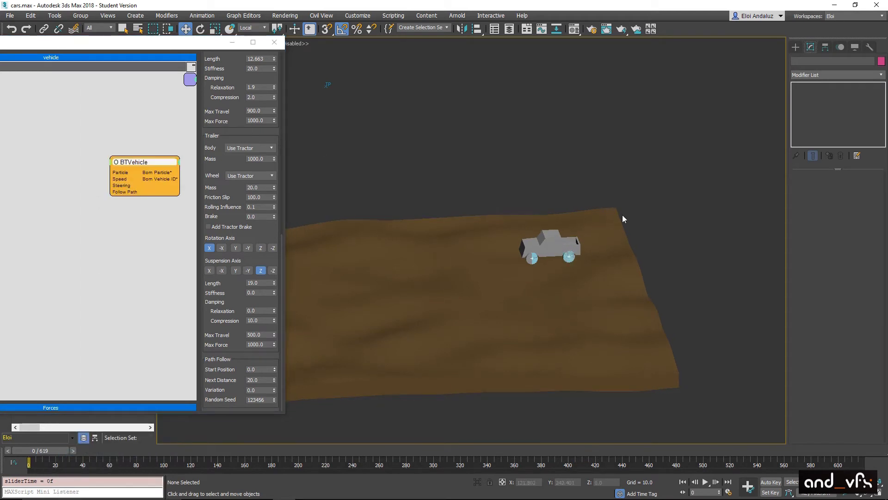
key("t")
key("z")
left_click(795, 47)
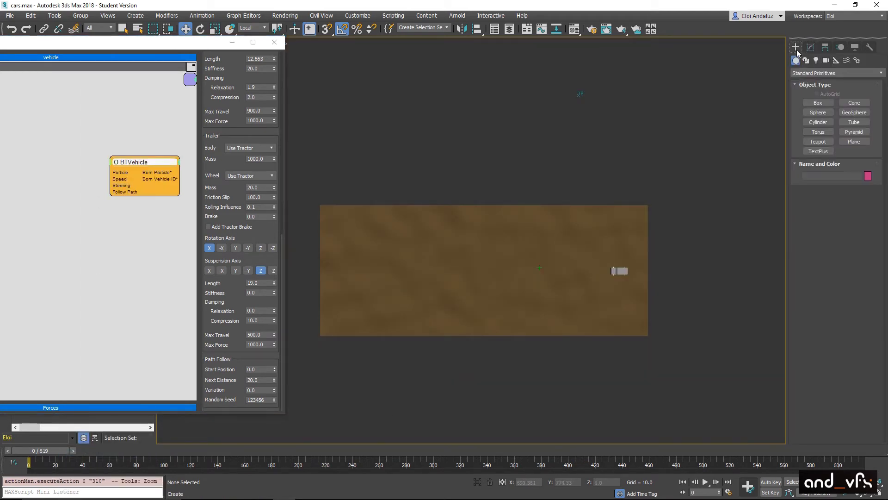
left_click(815, 60)
left_click(806, 60)
left_click(817, 110)
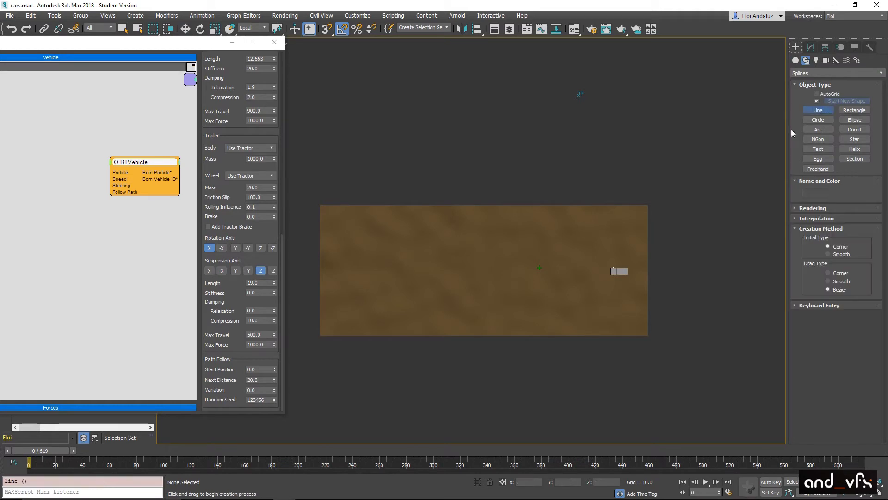
left_click(611, 272)
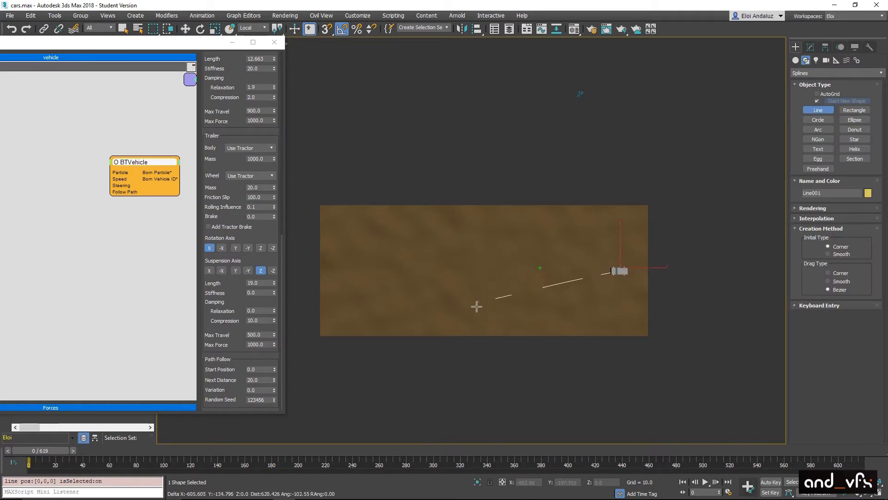
left_click(367, 287)
left_click(348, 251)
right_click(376, 204)
middle_click_drag(376, 204, 396, 161, "alt")
middle_click_drag(469, 260, 469, 236)
scroll(470, 236, "up", 2)
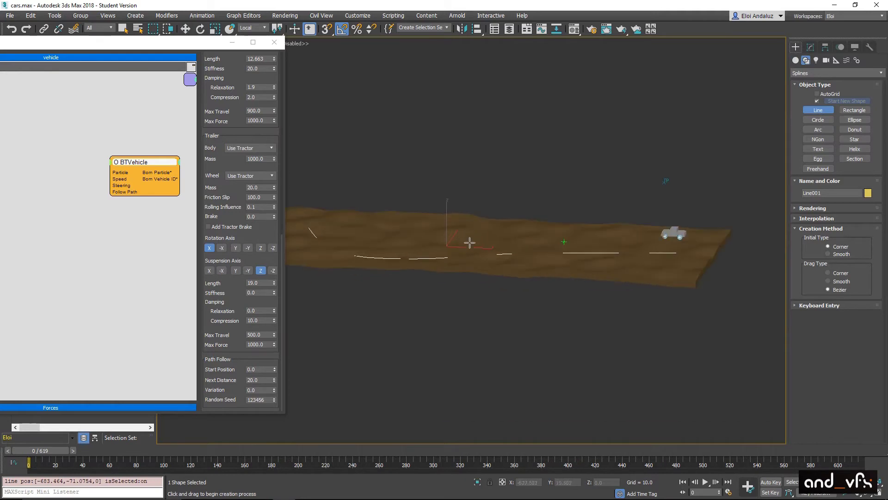
Raise the path spline about 6.86 units along Z above the terrain
key("w")
left_click_drag(444, 232, 441, 230)
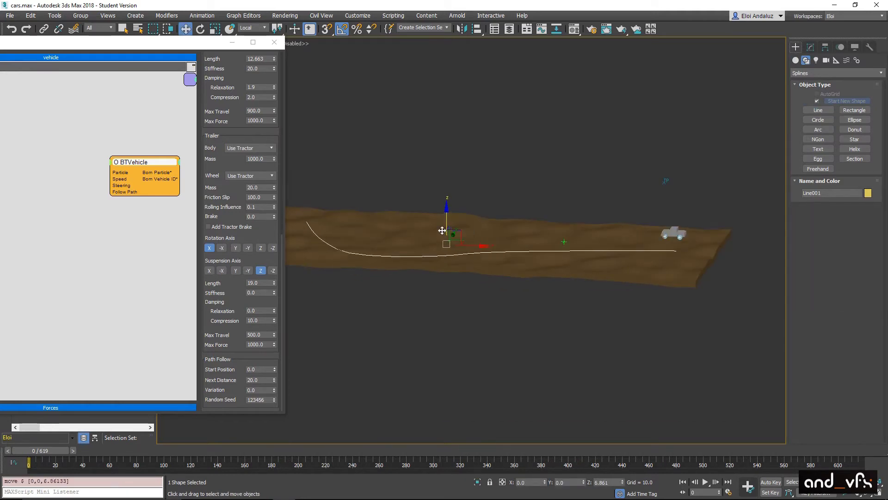
Add a Path helper node beside the BTVehicle operator in the vehicle dynamic set
left_click(81, 193)
key("Tab")
type("path")
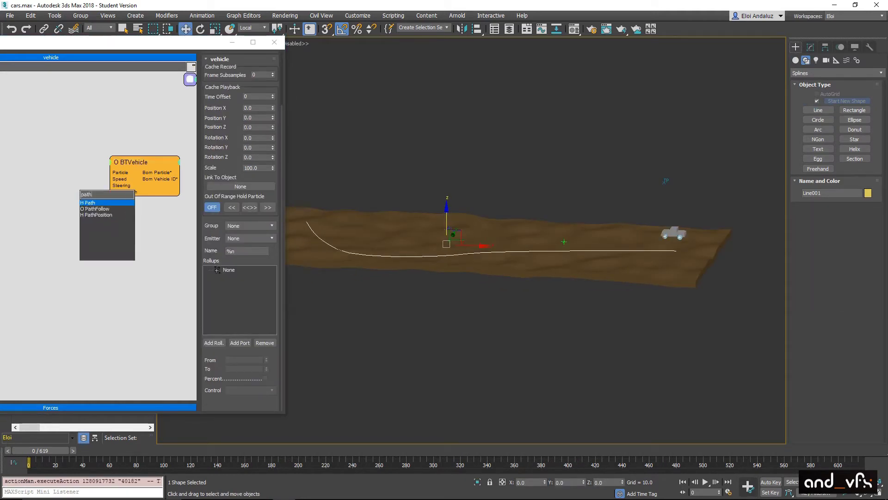
key("Return")
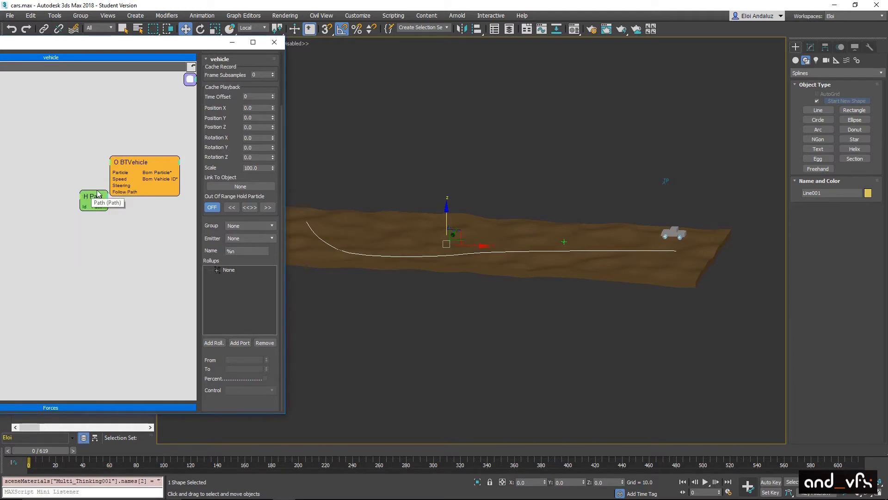
left_click_drag(98, 195, 69, 186)
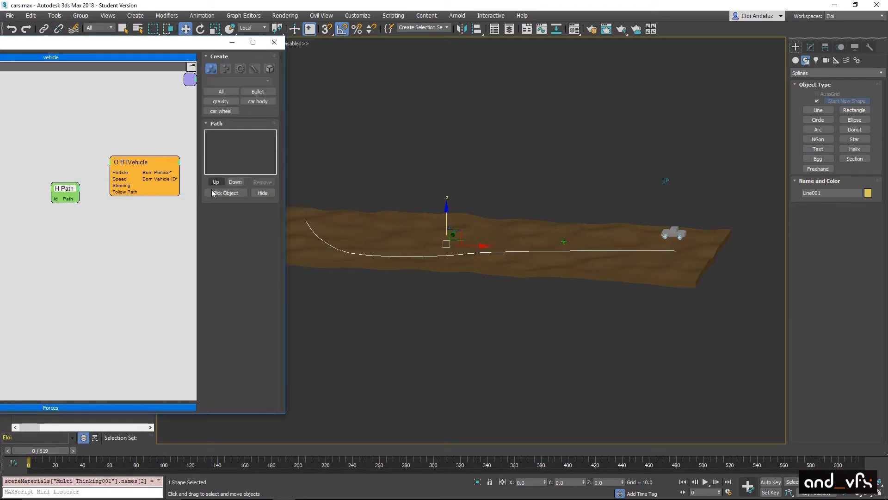
Assign Line001 to the Path helper and connect its Path output to BTVehicle's Follow Path input
left_click(310, 229)
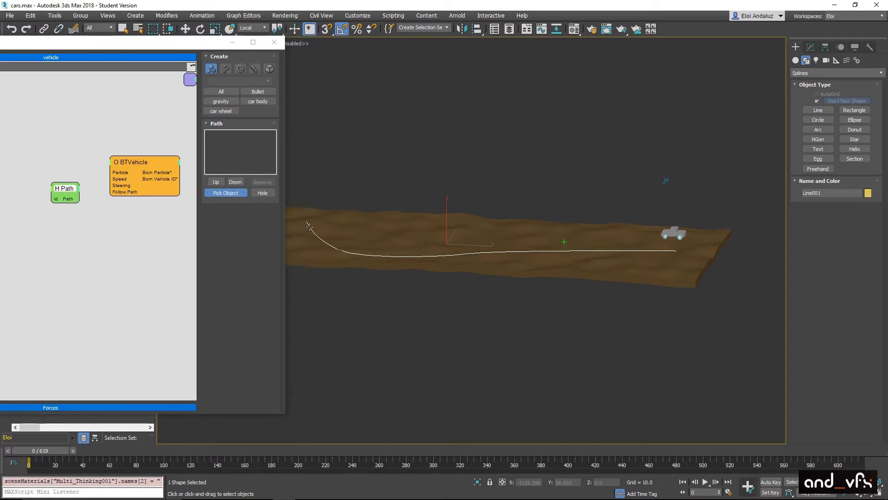
left_click(223, 140)
left_click(259, 183)
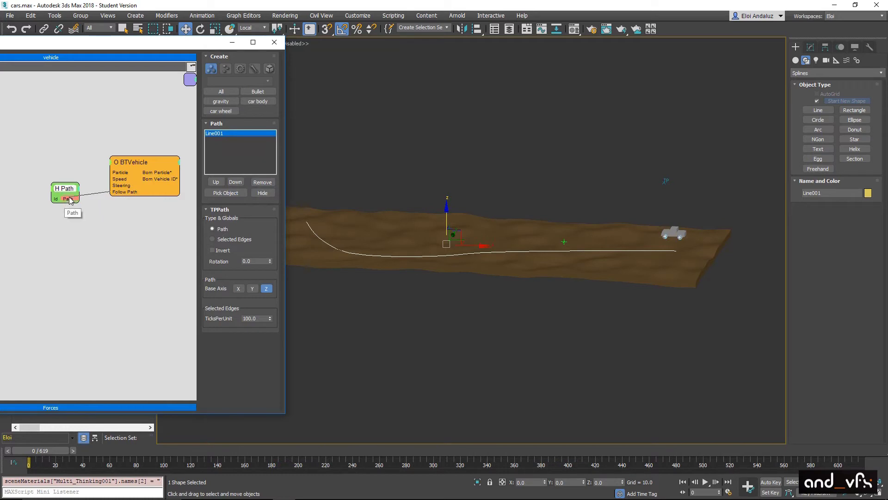
Play the simulation to check how the truck follows the spline, and return to frame 0
left_click(25, 456)
left_click_drag(25, 456, 116, 458)
left_click(705, 482)
middle_click_drag(595, 287, 531, 314, "alt")
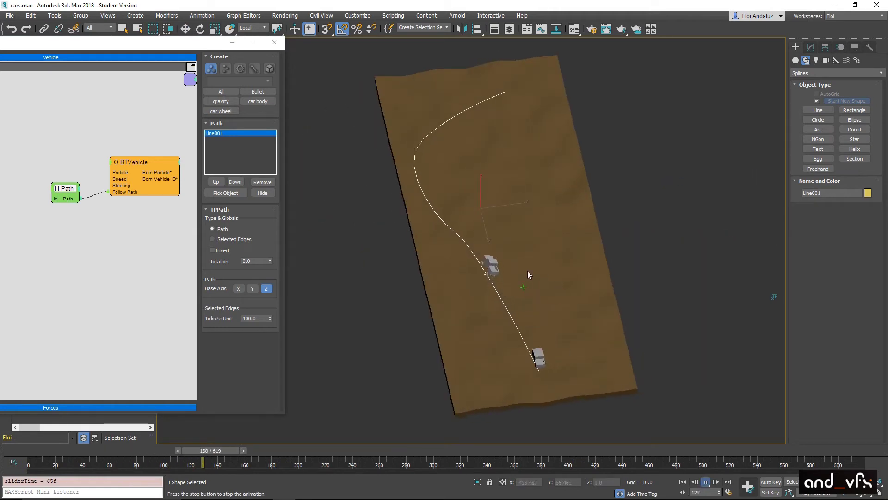
left_click(714, 482)
left_click(682, 482)
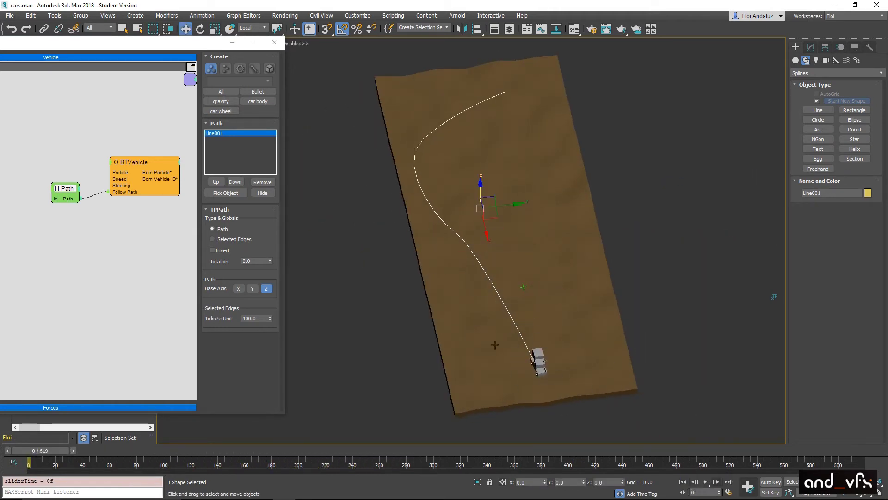
Set the tractor wheel's Rolling Influence in the BTVehicle operator to 0.8
left_click(144, 161)
middle_click_drag(393, 291, 470, 265, "alt")
left_click(261, 252)
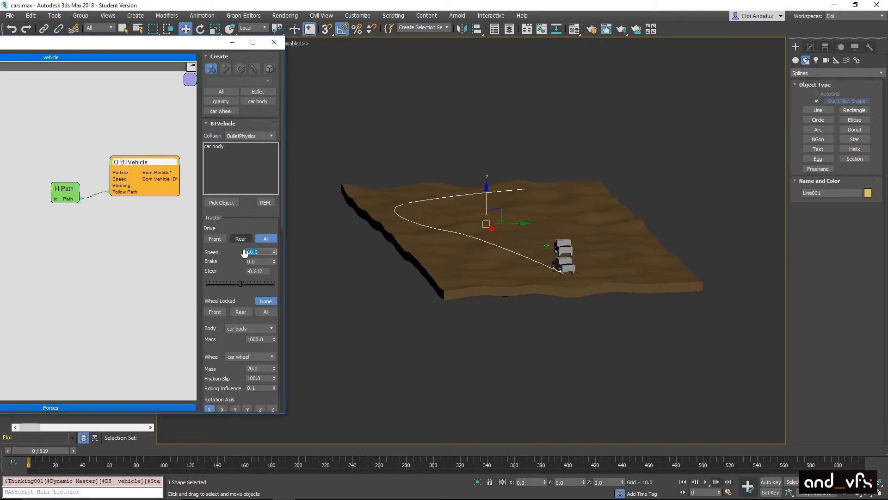
scroll(222, 264, "down", 10)
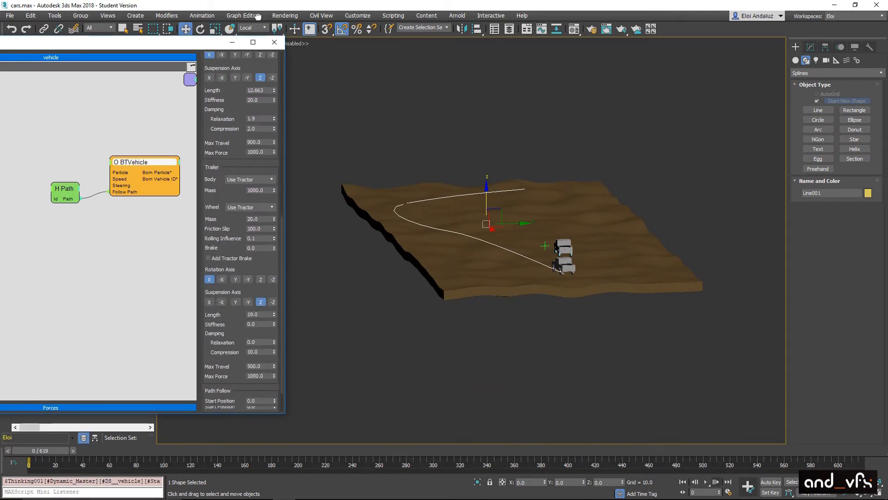
scroll(244, 70, "down", 1)
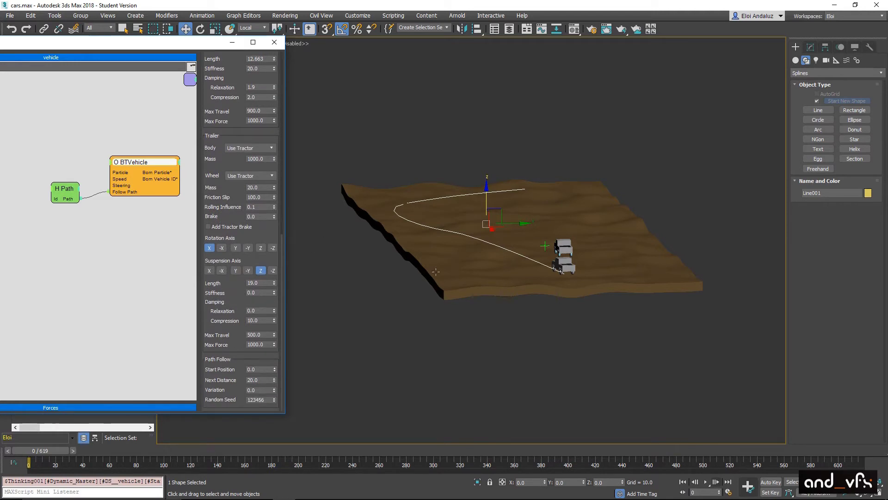
scroll(246, 314, "up", 8)
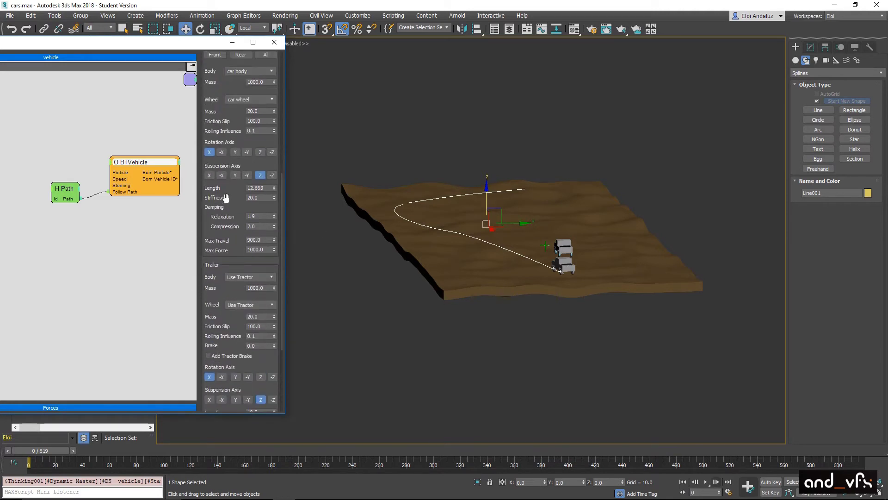
scroll(226, 197, "up", 10)
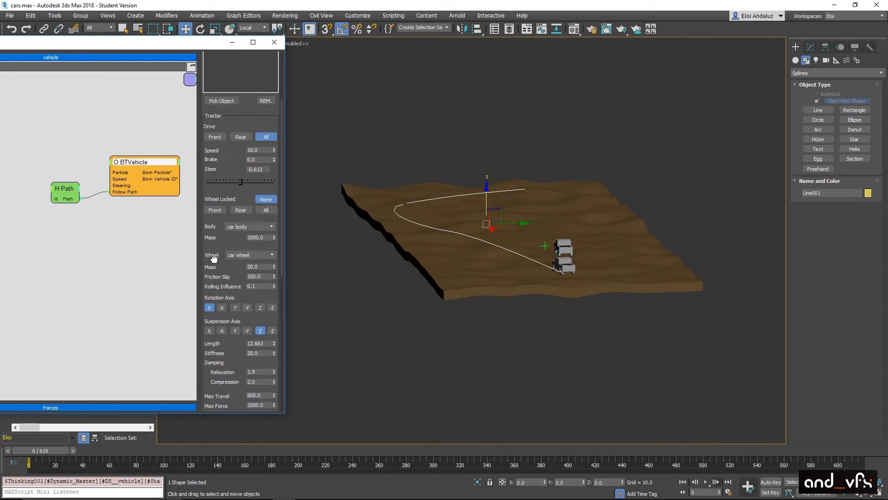
left_click_drag(213, 258, 219, 223)
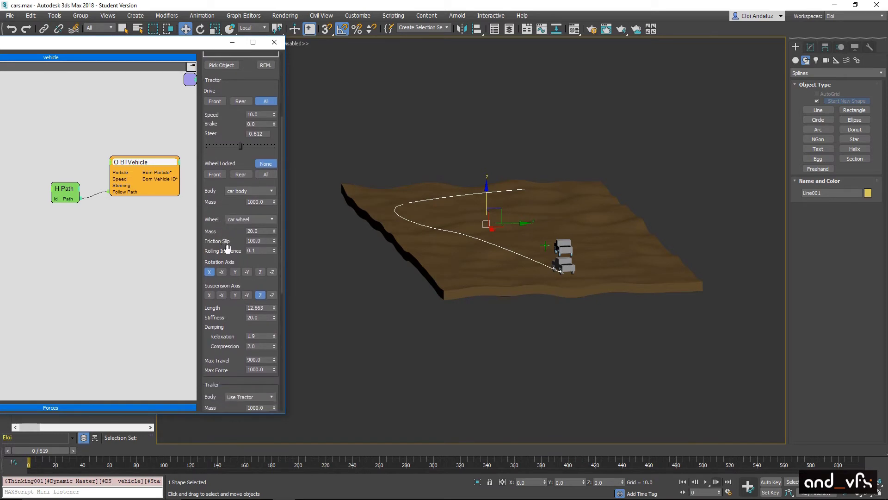
left_click_drag(271, 248, 272, 245)
Play the simulation to check the truck's stability along the path, and return to frame 0
left_click(705, 483)
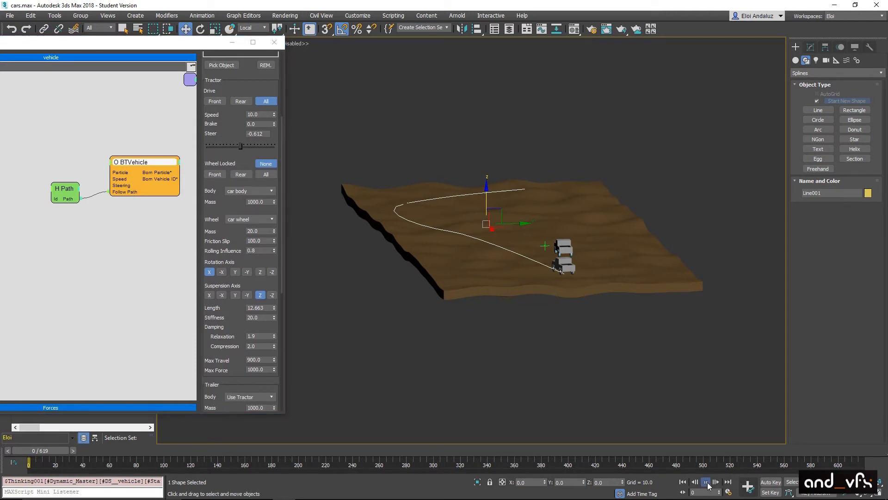
middle_click_drag(651, 343, 578, 290, "alt")
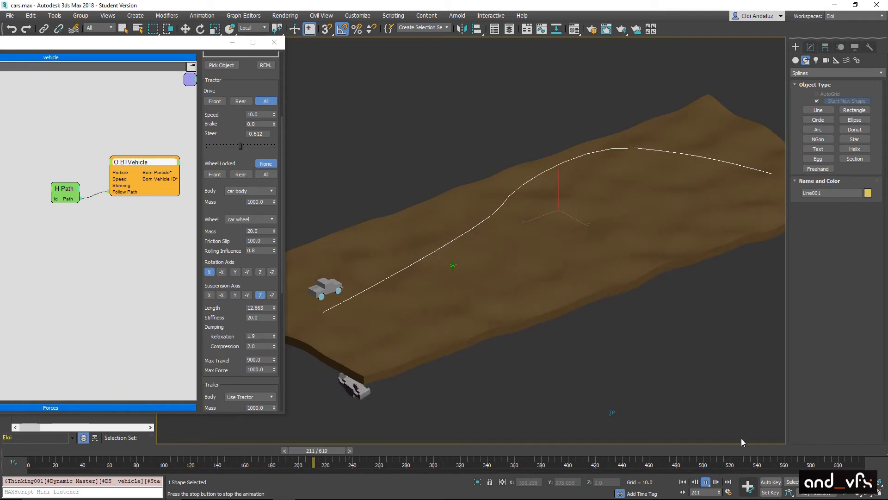
left_click(705, 482)
key("w")
left_click(683, 483)
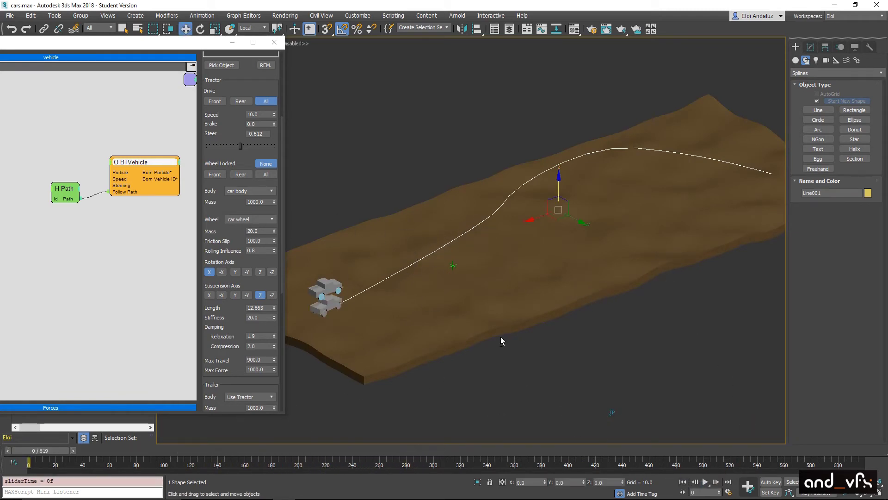
Lower the Z strength of the ground's Noise modifier to flatten the terrain, and replay the simulation
middle_click_drag(500, 336, 474, 318, "alt")
middle_click_drag(463, 248, 555, 268)
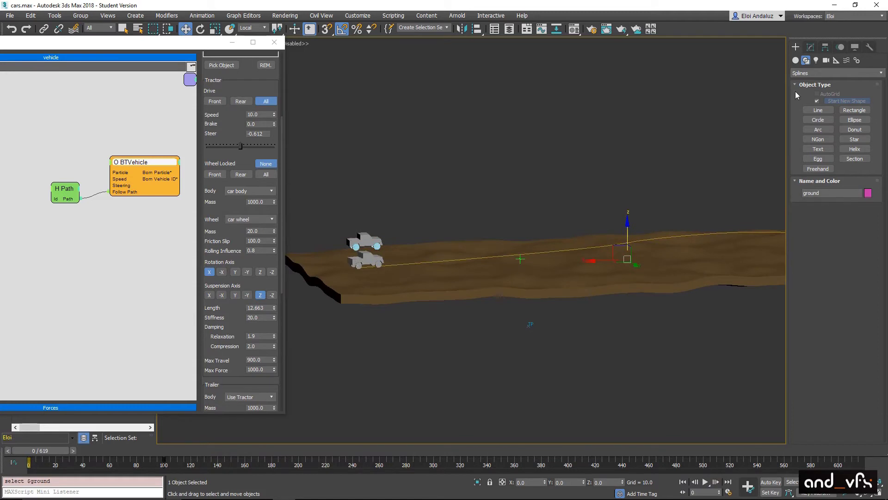
left_click(811, 47)
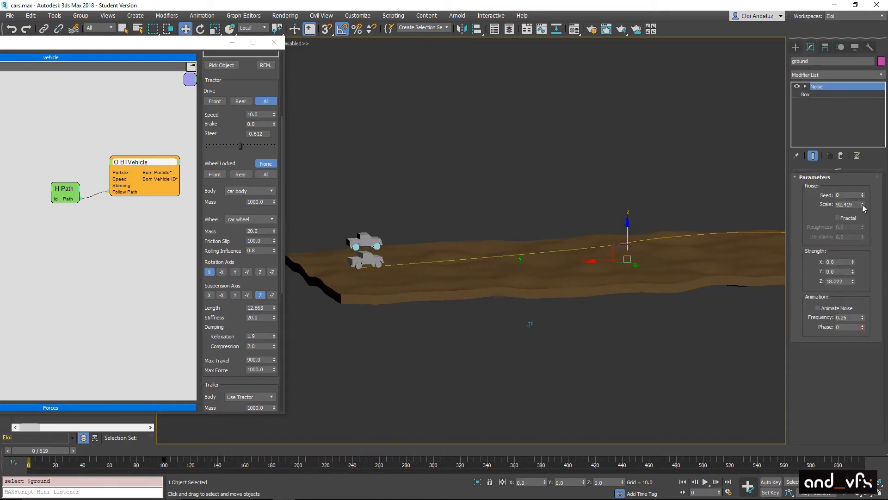
left_click_drag(852, 282, 869, 319)
middle_click_drag(532, 301, 575, 344, "alt")
left_click(707, 483)
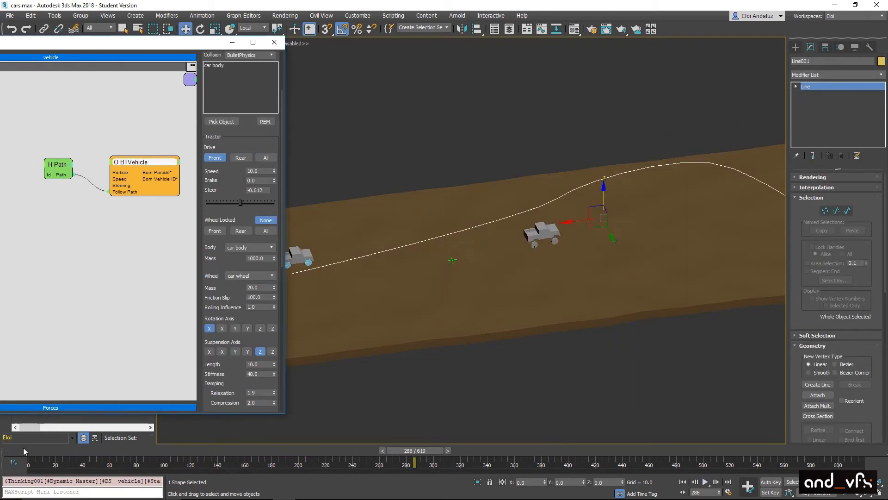
Return to frame 0 and set the trailer wheel's Rolling Influence in BTVehicle to 1.0
left_click(26, 449)
left_click_drag(222, 383, 252, 229)
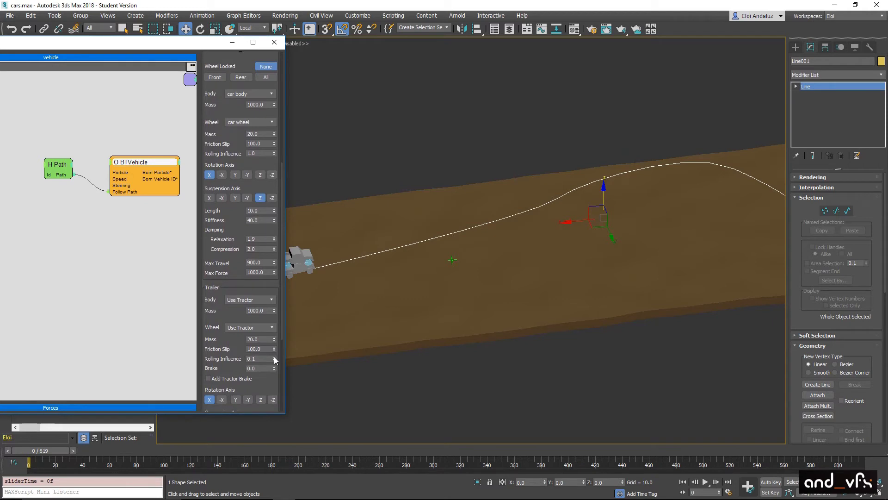
scroll(406, 292, "down", 3)
left_click_drag(274, 359, 272, 355)
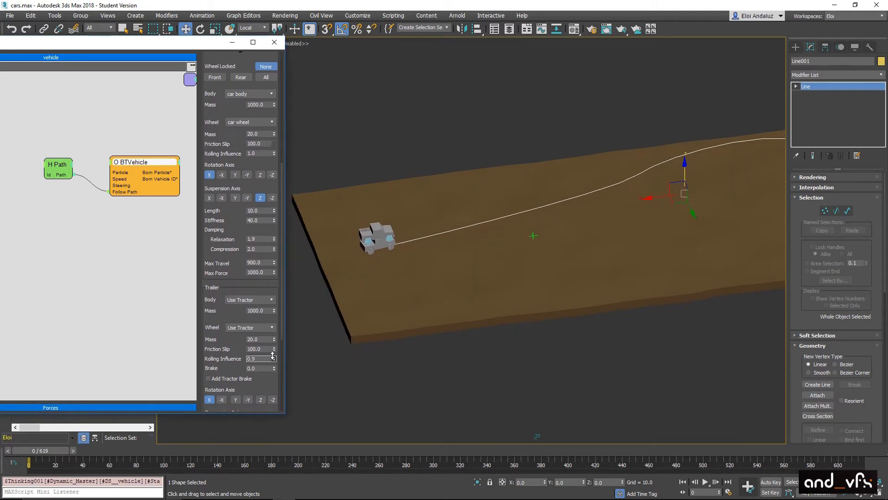
Play the simulation and track the truck along the whole spline
left_click(705, 482)
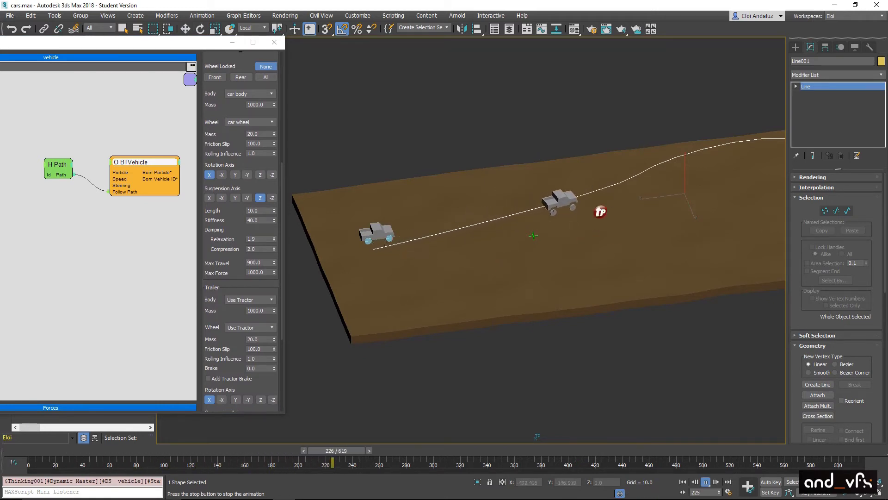
middle_click_drag(600, 211, 476, 250)
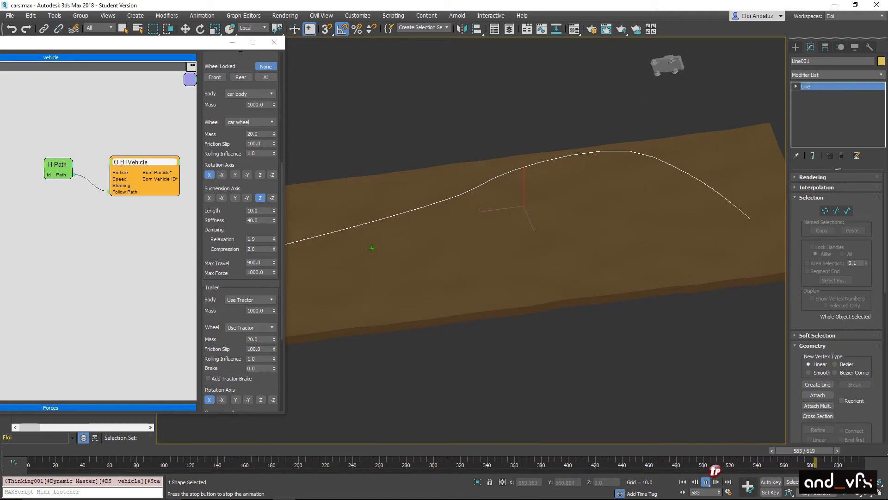
left_click(706, 481)
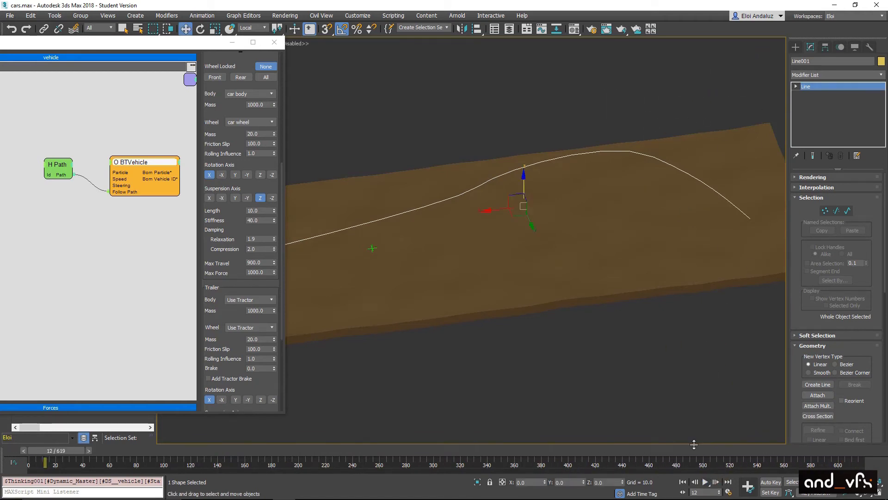
Reshape the path spline into a gentler curve by moving its two middle vertices and extending its far end vertex
left_click(684, 178)
left_click(681, 176)
key("1")
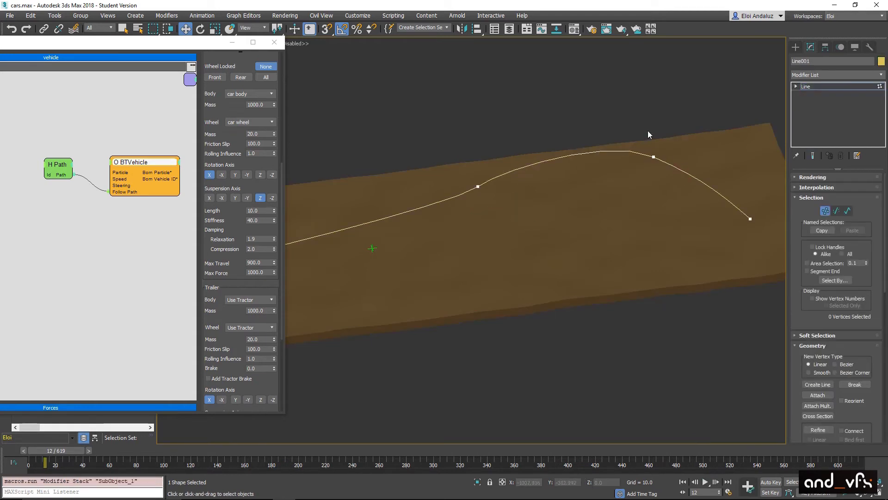
left_click_drag(645, 166, 683, 137)
left_click_drag(641, 176, 647, 197)
left_click_drag(493, 176, 449, 188)
left_click(659, 179)
left_click(751, 219)
left_click_drag(750, 219, 768, 264)
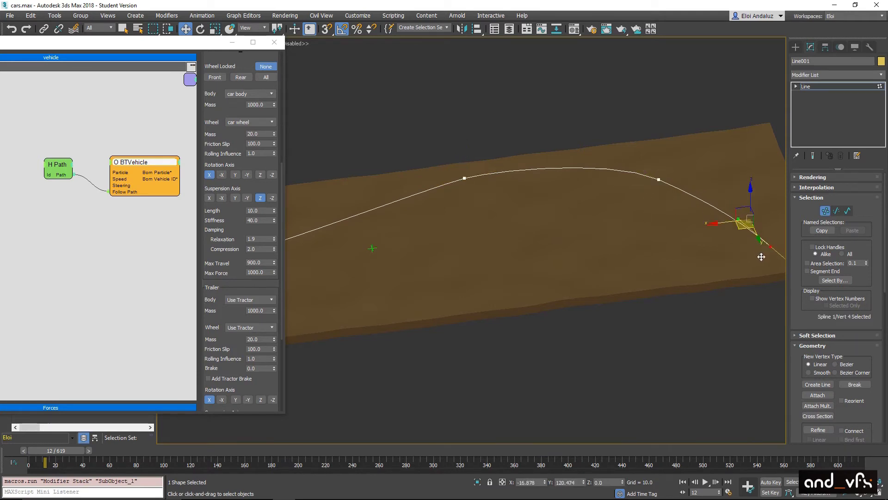
key("1")
Replay the simulation to check the truck on the reshaped path
left_click(709, 481)
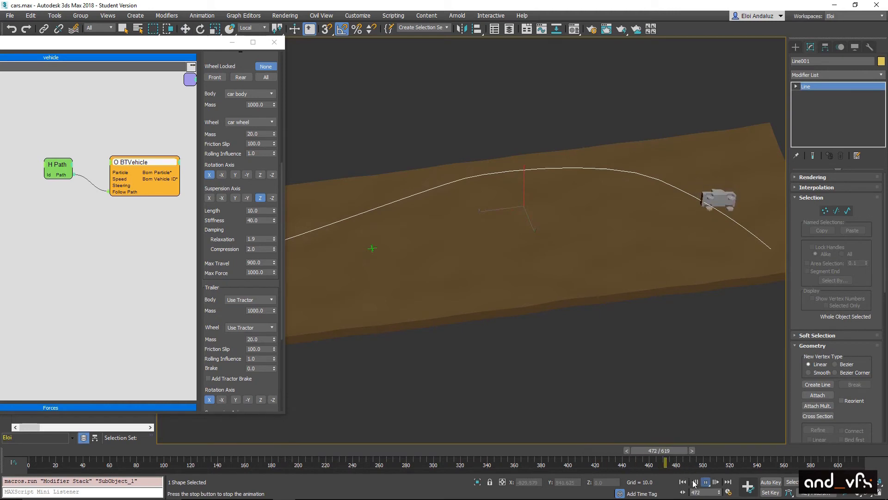
left_click(706, 482)
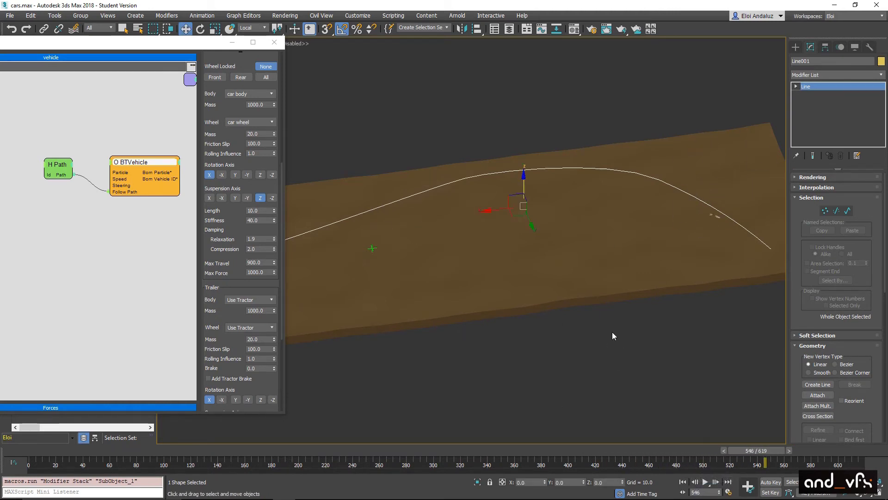
Disconnect the Path helper from BTVehicle at frame 0 and scrub to frame 279 to check the truck
left_click(683, 481)
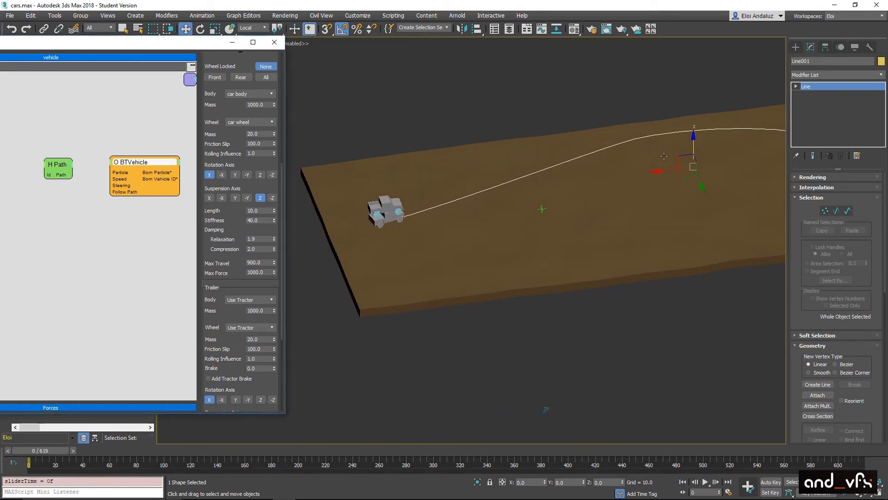
middle_click_drag(660, 158, 573, 168)
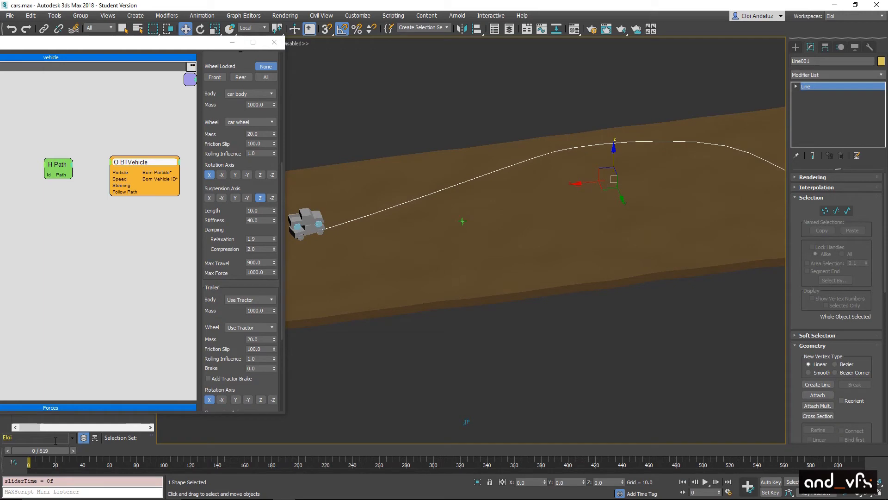
left_click_drag(46, 450, 407, 428)
key("w")
middle_click_drag(581, 134, 786, 99, "alt")
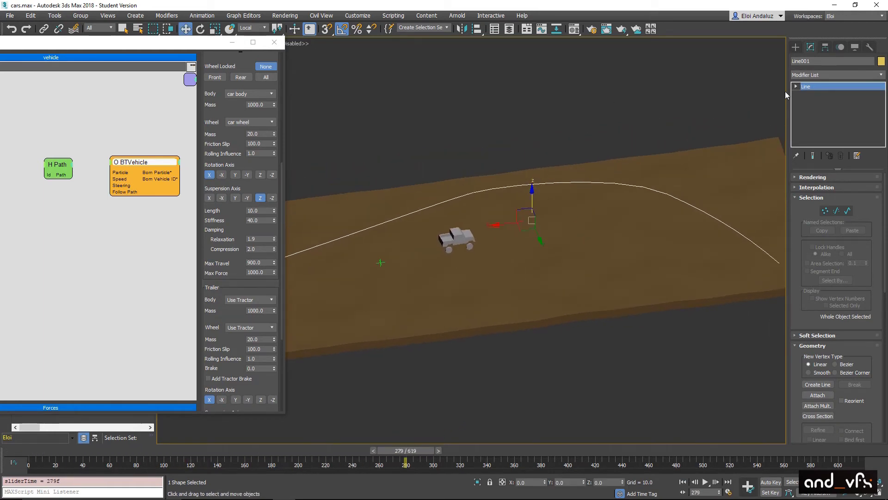
Create a slider manipulator in the empty area above the far end of the terrain
left_click(795, 47)
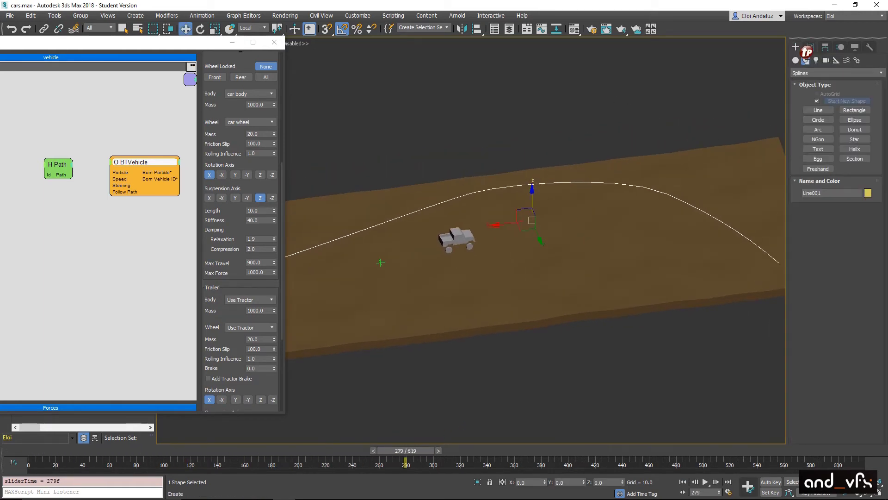
left_click(837, 61)
left_click(832, 73)
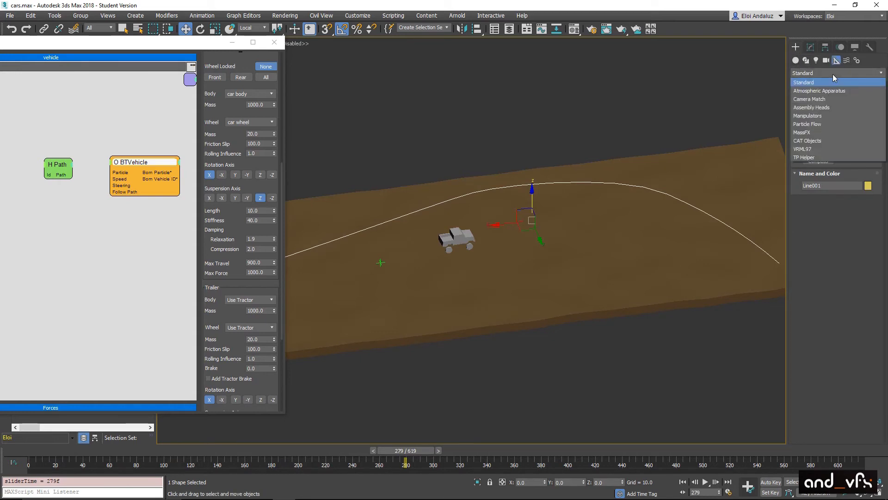
left_click(817, 116)
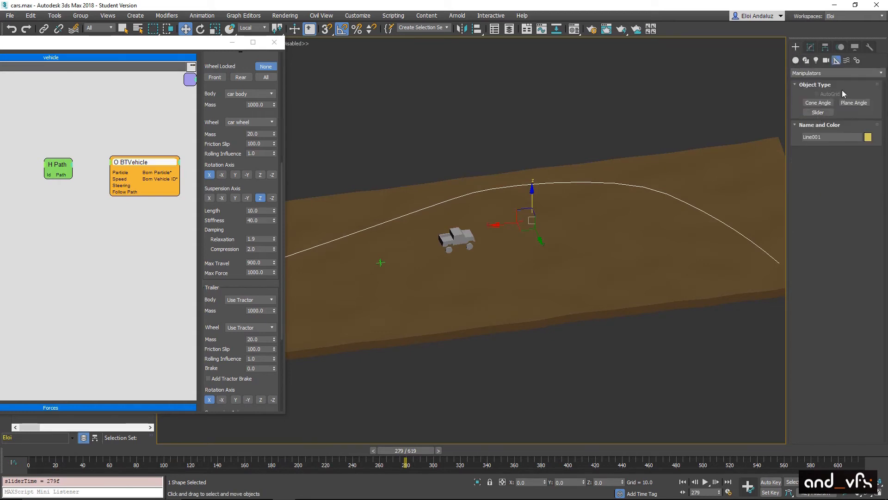
left_click(817, 112)
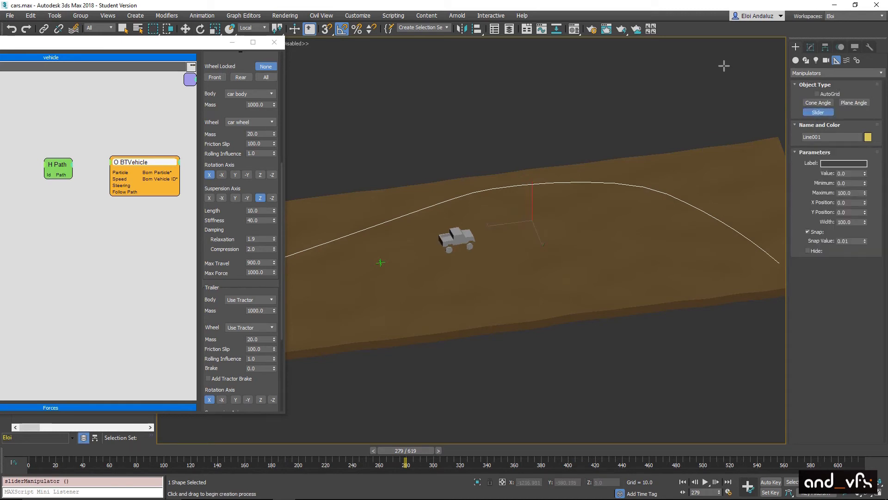
left_click(715, 67)
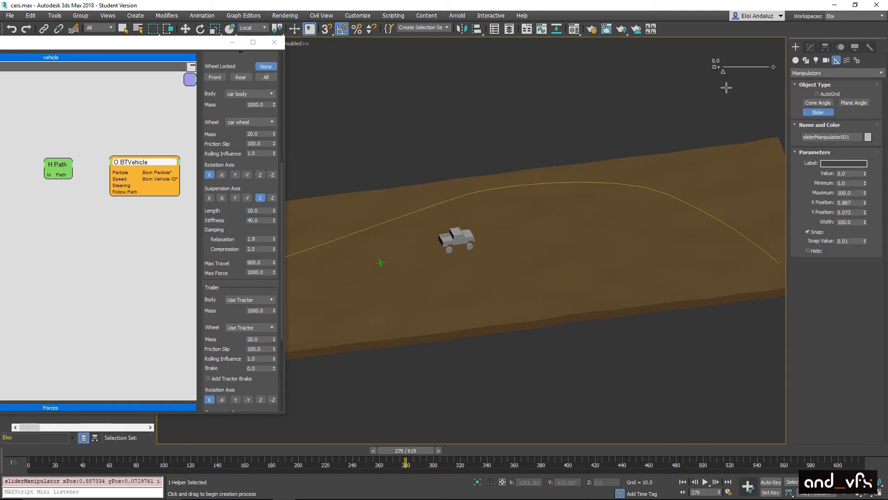
Label the slider manipulator "steering" and set its minimum to -60 and maximum to 60
left_click(830, 164)
type("steering")
key("Tab")
type("6")
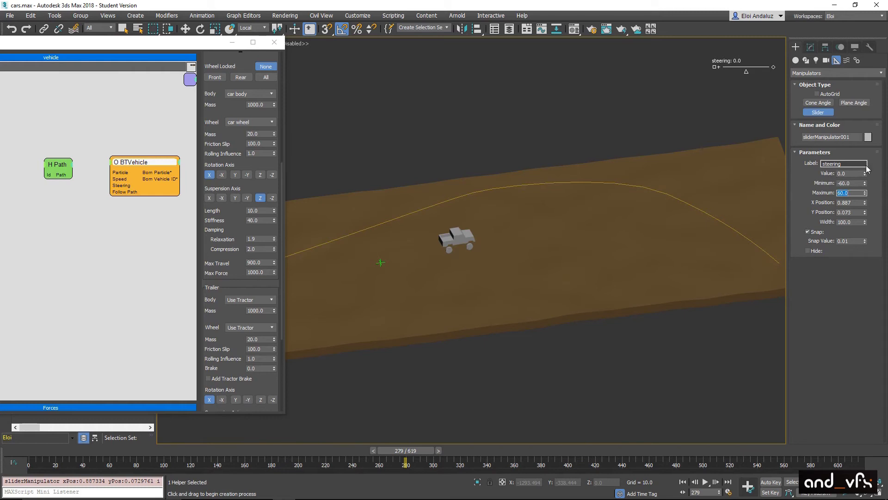
Turn on manipulate mode, shift the steering slider away from the viewport edge and widen it to 145
left_click(310, 29)
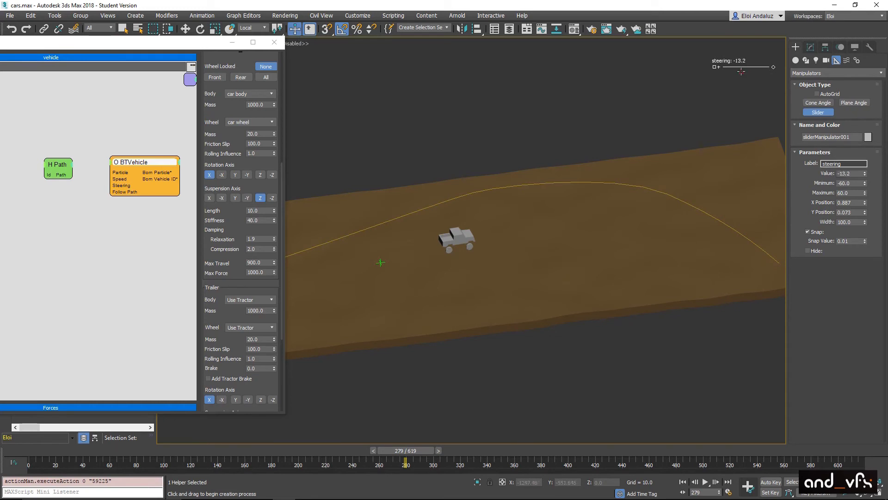
left_click_drag(712, 67, 689, 65)
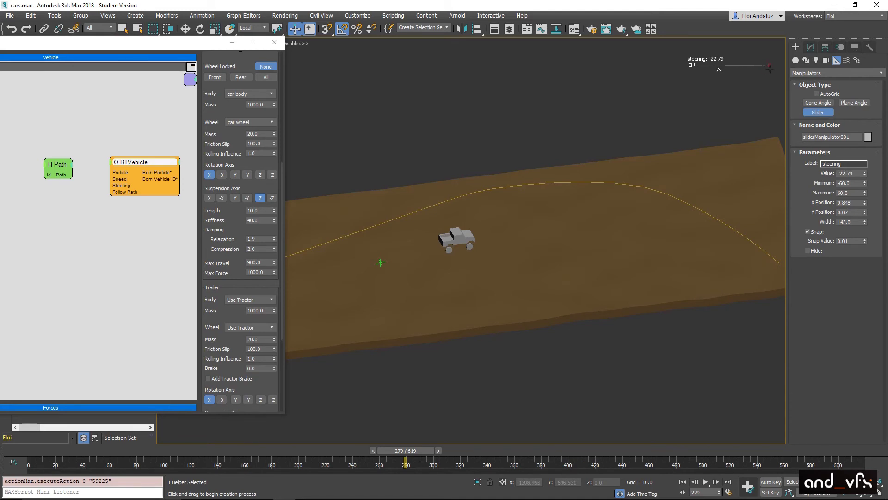
Add a standard ParamBlock operator to the vehicle DynamicSet and place it below the Path helper
middle_click_drag(90, 174, 128, 161)
right_click(112, 193)
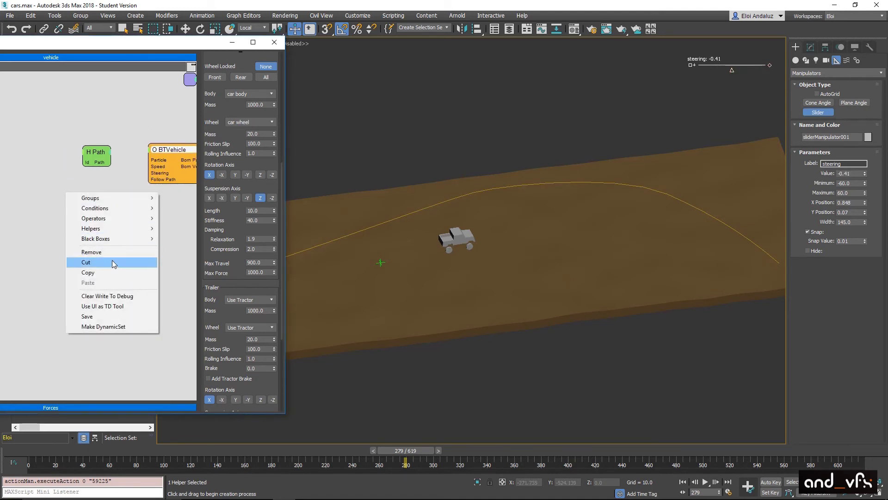
mouse_move(93, 218)
mouse_move(185, 218)
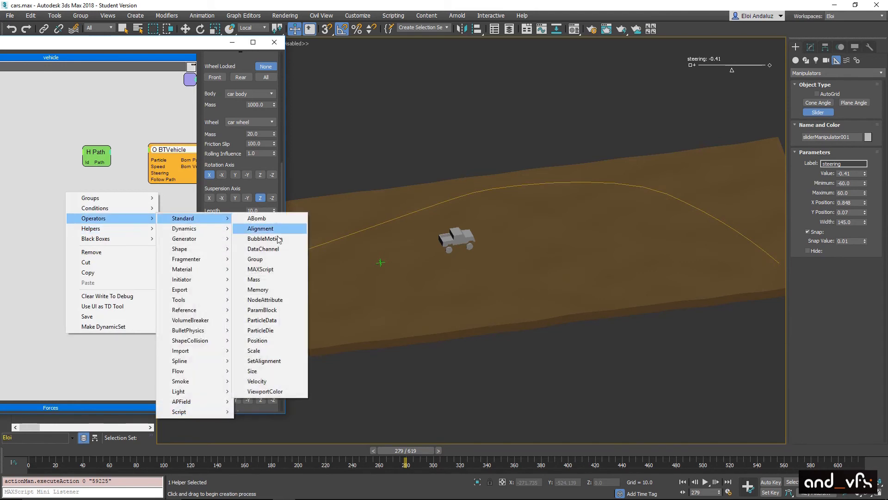
left_click(283, 310)
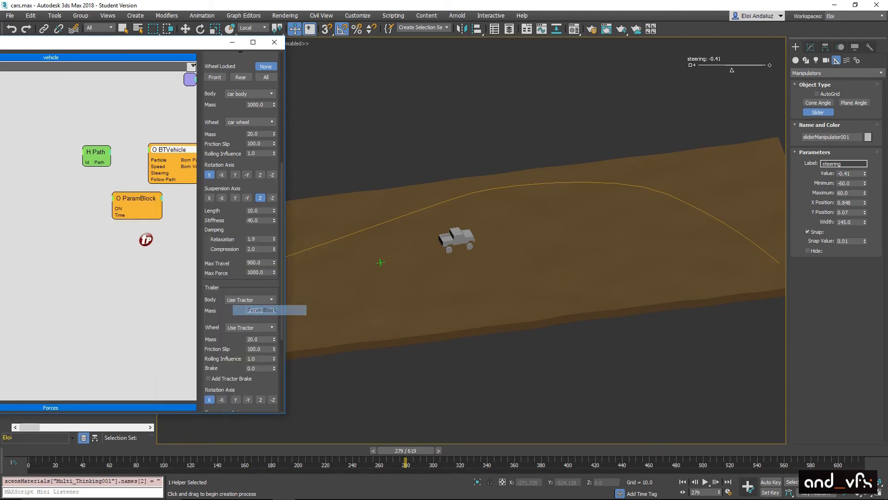
left_click_drag(129, 200, 95, 198)
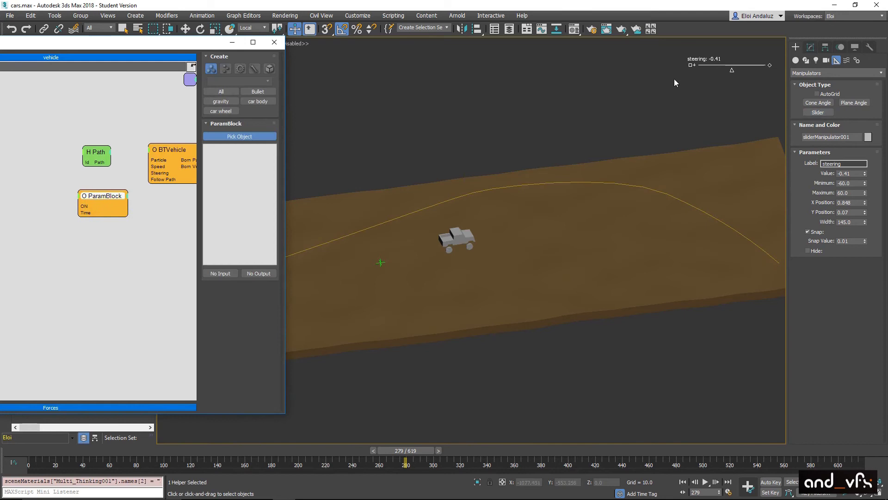
Expose the steering slider's value as a ParamBlock output and wire it to BTVehicle's Steering input
left_click(703, 65)
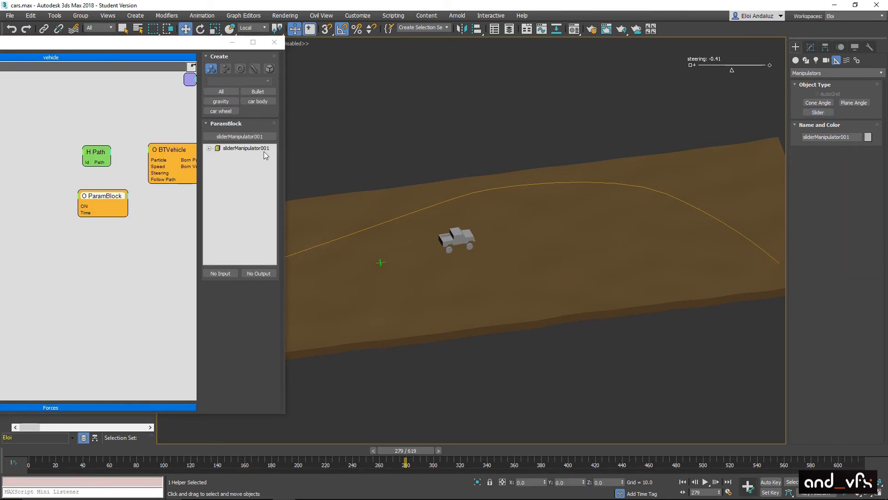
left_click(208, 148)
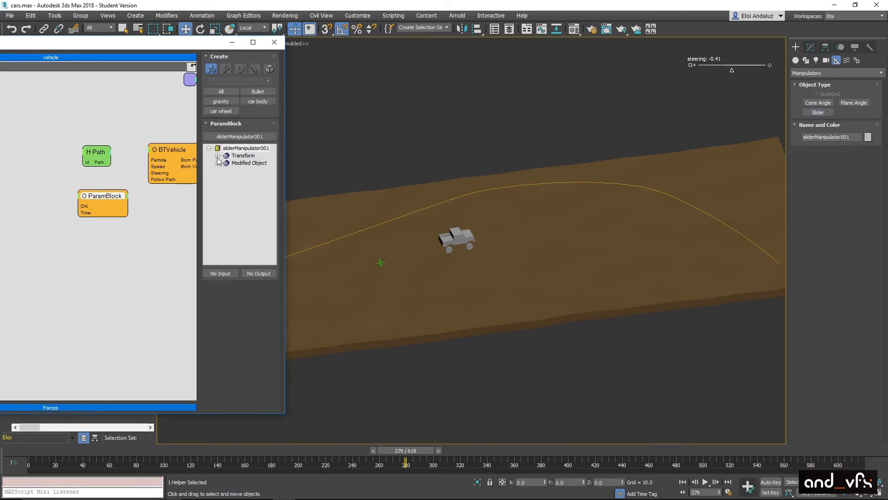
left_click(217, 163)
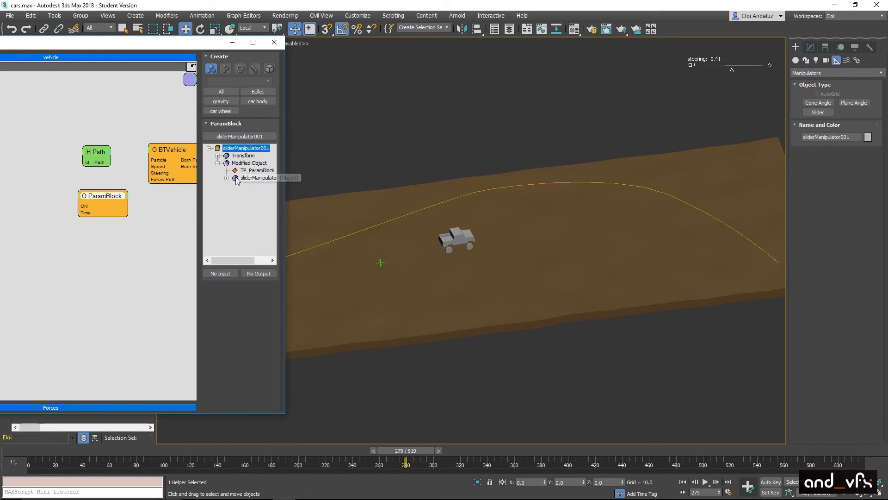
left_click(226, 179)
left_click(255, 186)
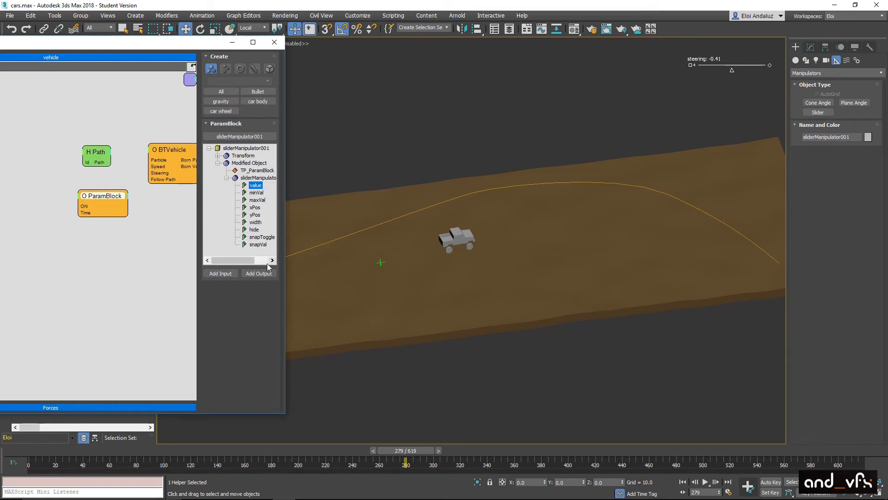
left_click(257, 274)
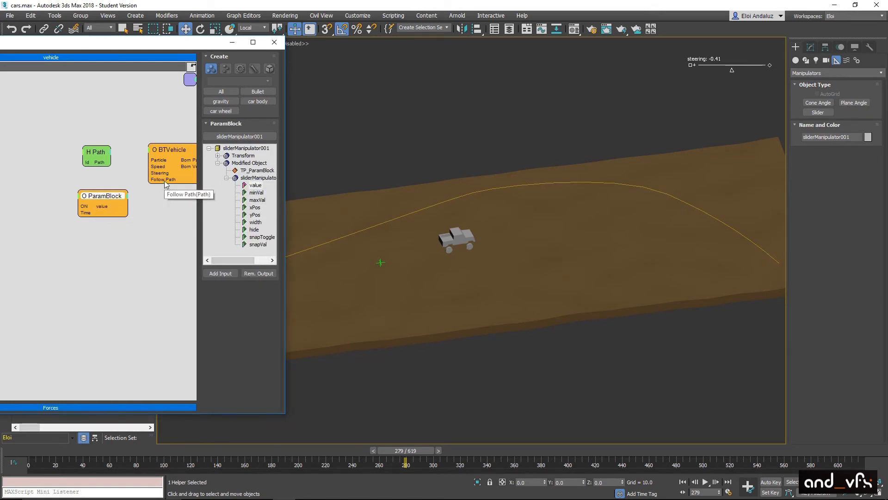
left_click_drag(158, 174, 117, 210)
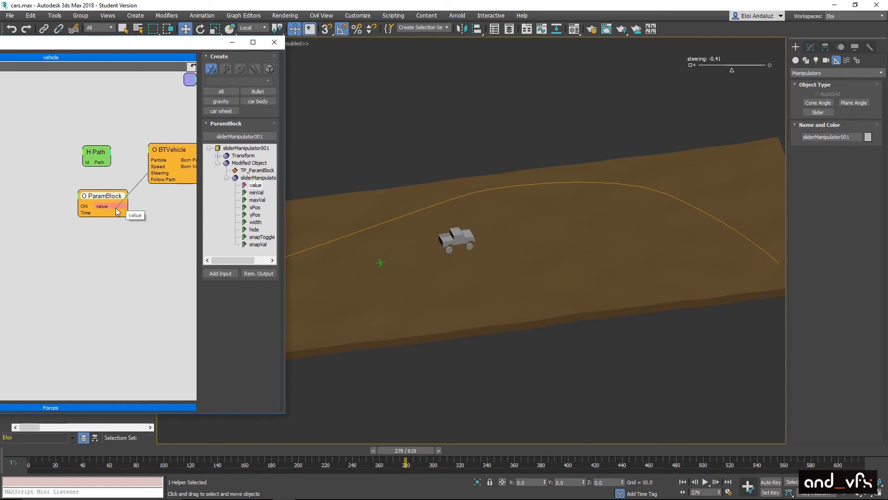
Turn on Edit on the fly for MasterDynamic and move the Thinking Particles window clear of the terrain
left_click_drag(88, 42, 359, 87)
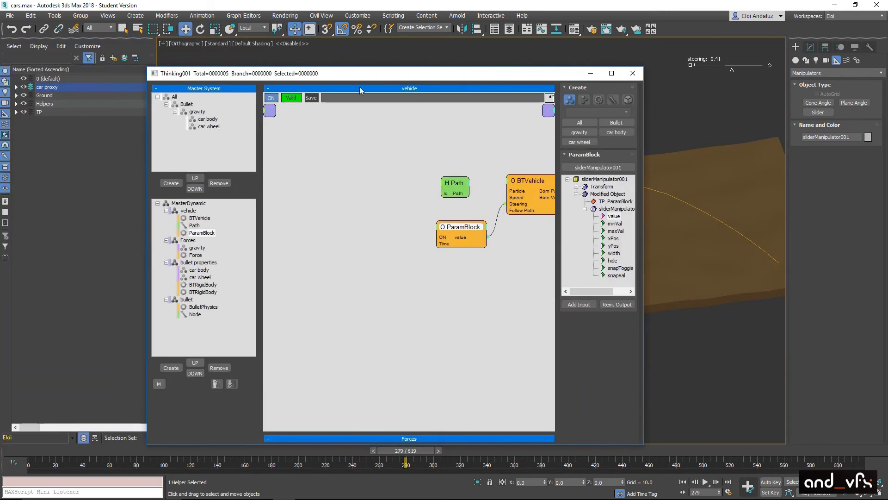
left_click(186, 203)
left_click(601, 99)
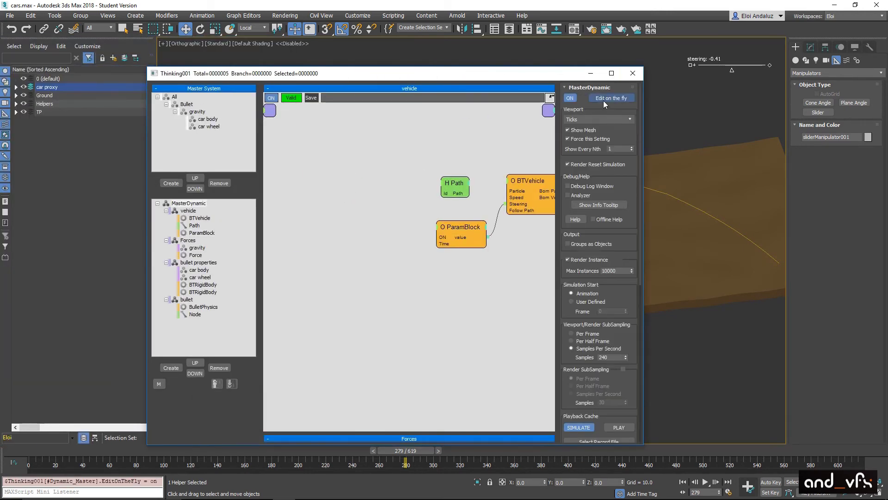
left_click_drag(431, 69, 90, 54)
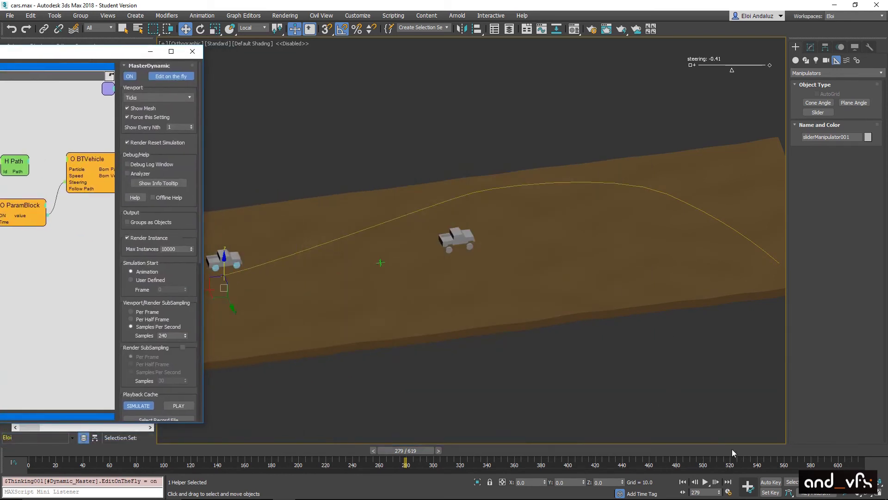
Play the simulation from frame 0 to 180, set the steering slider to 26.06 and continue to frame 243
left_click(683, 482)
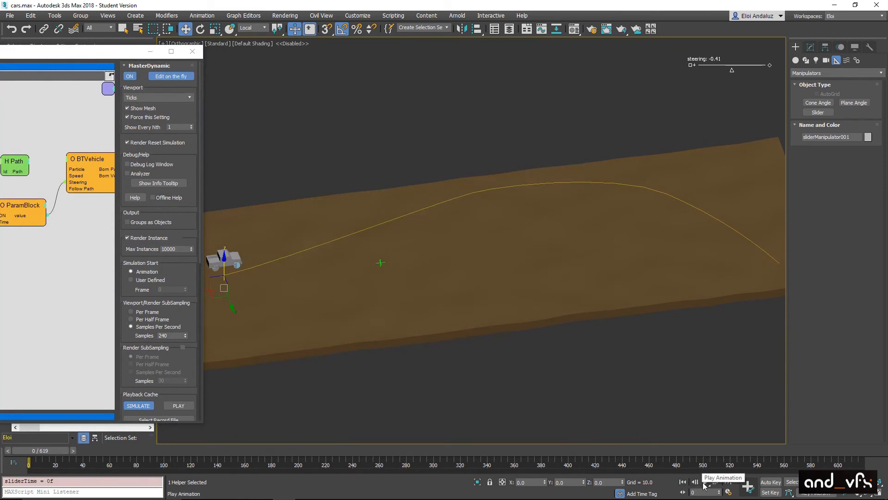
left_click(705, 482)
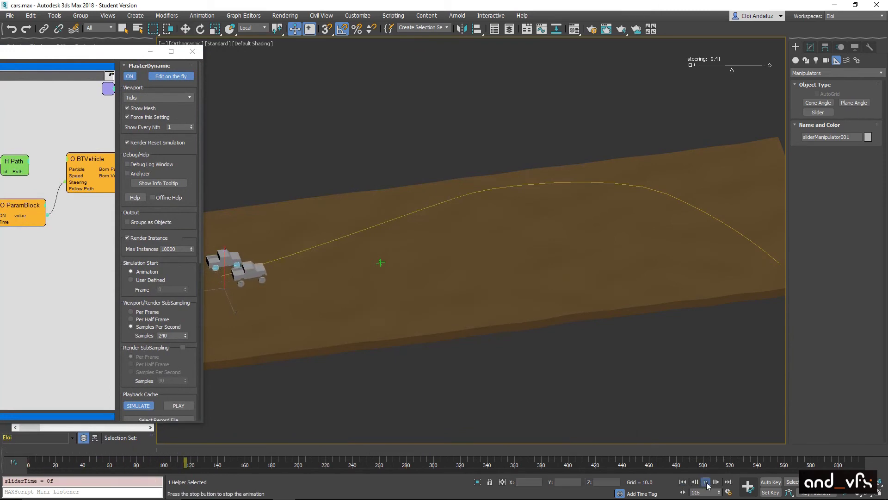
left_click(707, 482)
key("w")
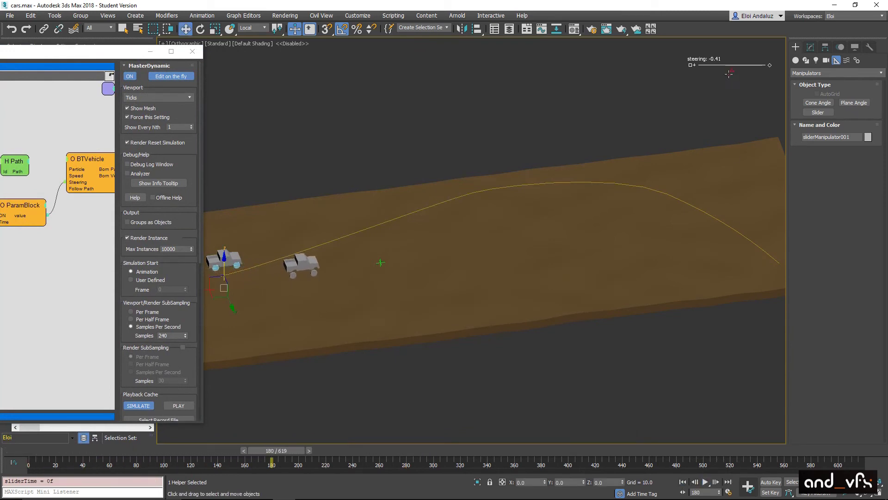
left_click(705, 482)
left_click(706, 482)
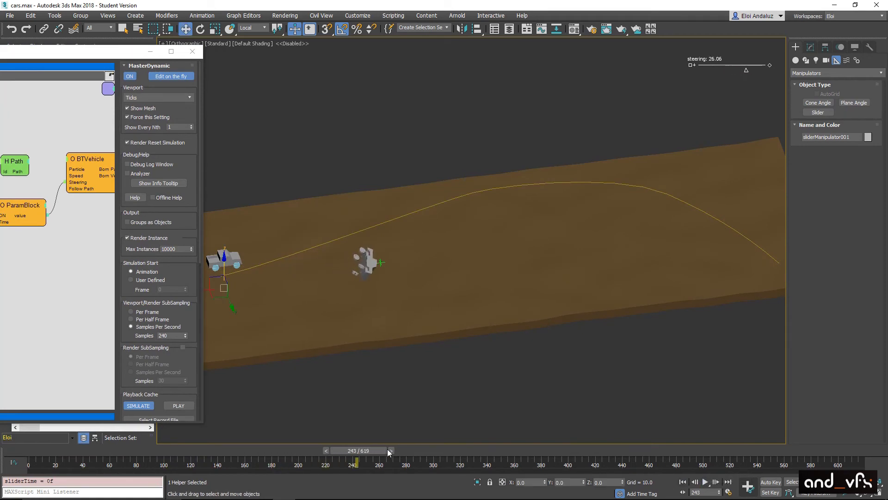
Scrub the simulation again from the start while varying the steering slider, using -16.96 around frame 122 and 7.86 around frame 156
left_click(299, 450)
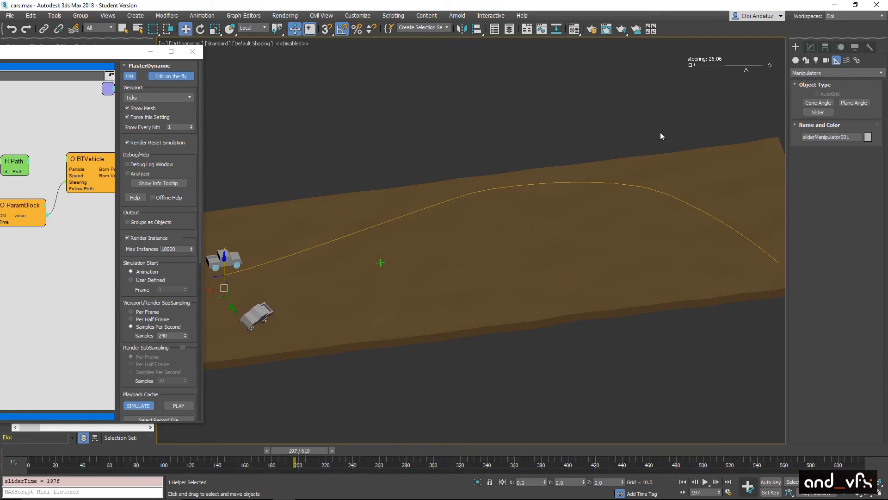
left_click_drag(84, 454, 200, 449)
key("w")
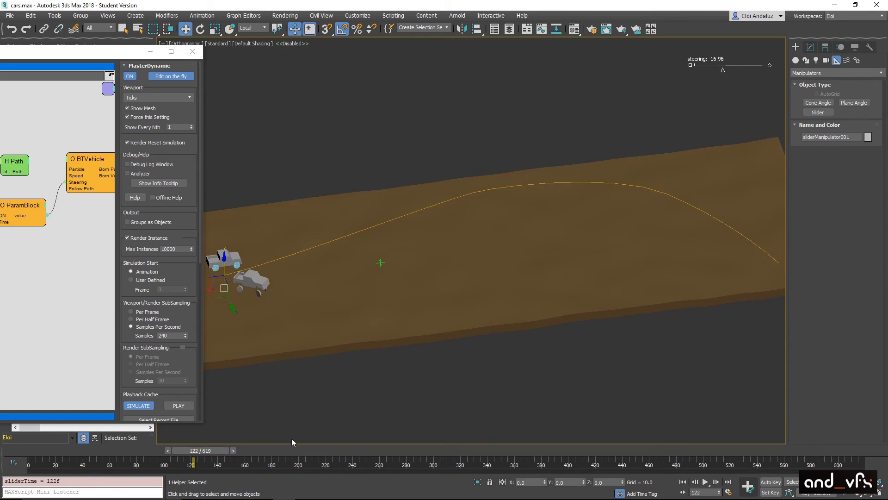
left_click_drag(208, 457, 253, 449)
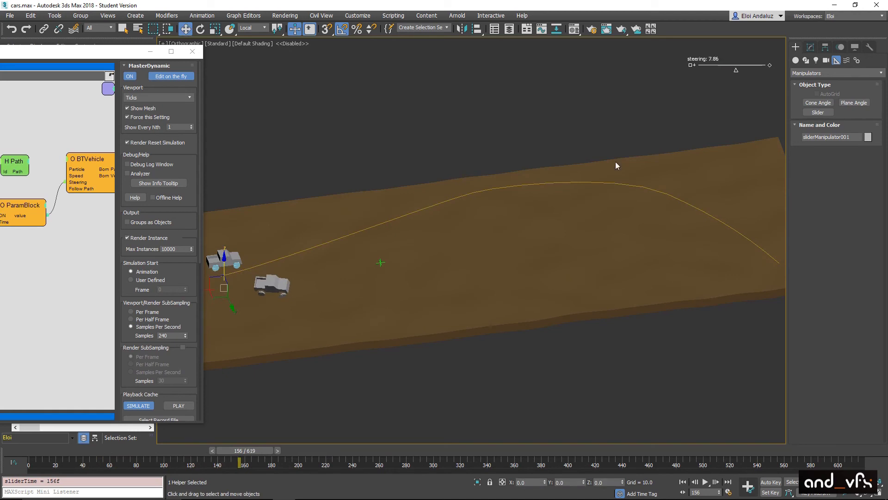
left_click_drag(253, 450, 485, 428)
key("w")
Rerun the simulation to frame 212 while adjusting the steering slider to 17.79, and play on to frame 266
left_click_drag(34, 451, 274, 440)
key("w")
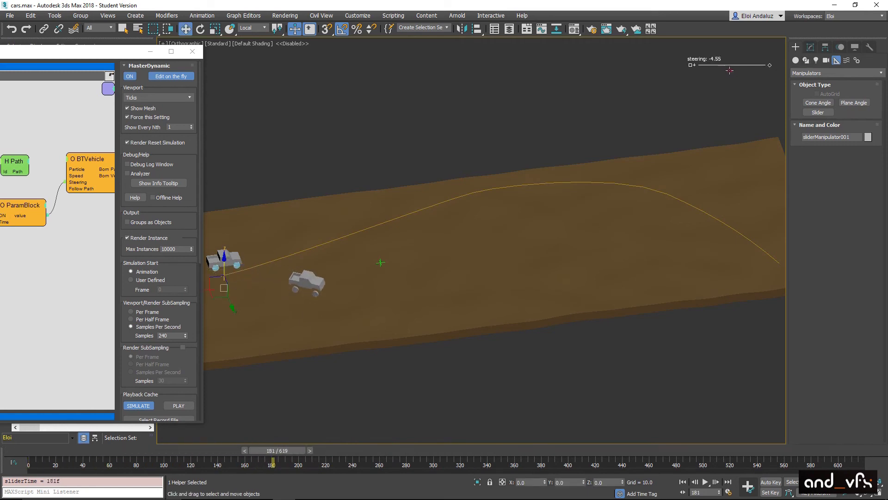
left_click_drag(274, 455, 317, 450)
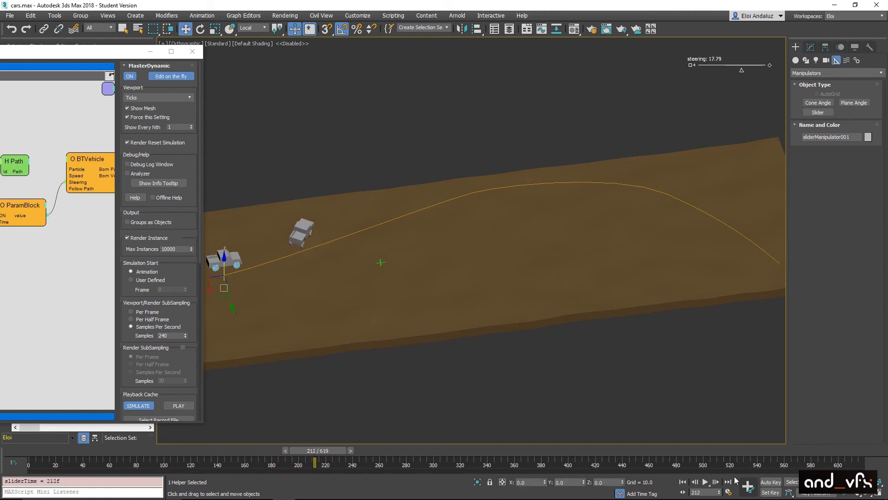
left_click(705, 482)
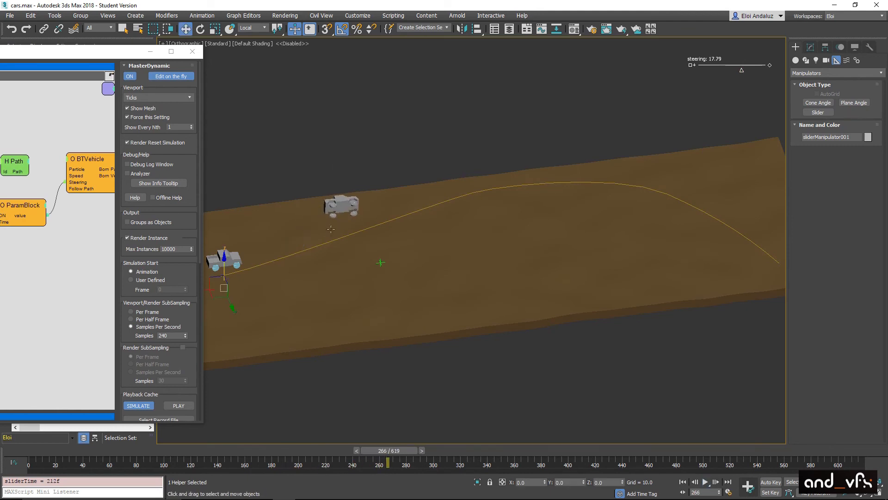
Create a plane over the terrain and raise it about 64 units above the ground
left_click_drag(111, 57, 622, 40)
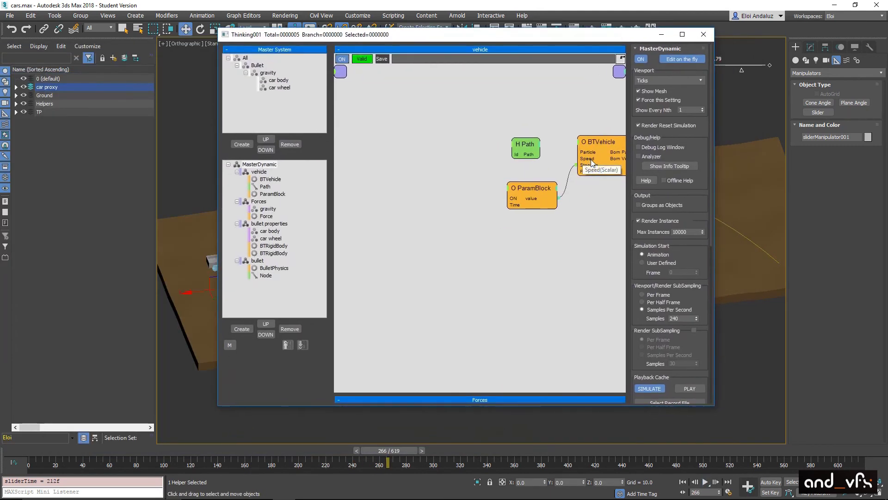
left_click_drag(463, 37, 365, 325)
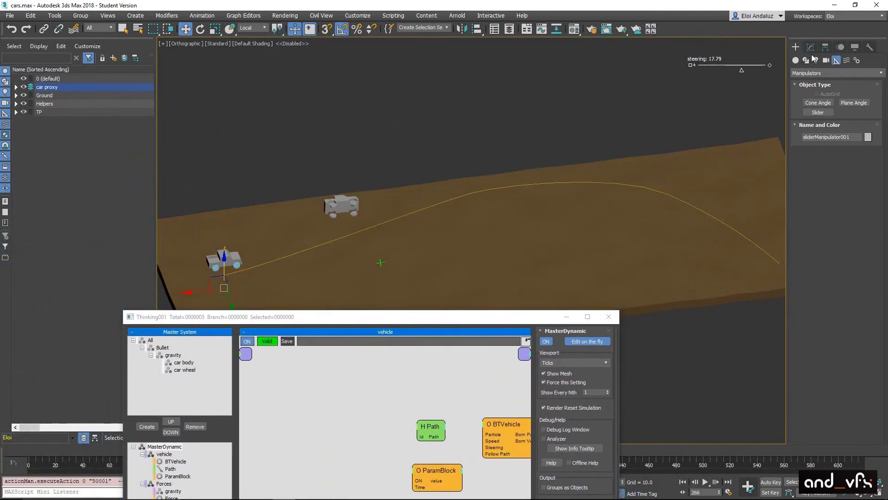
left_click(795, 61)
left_click(854, 142)
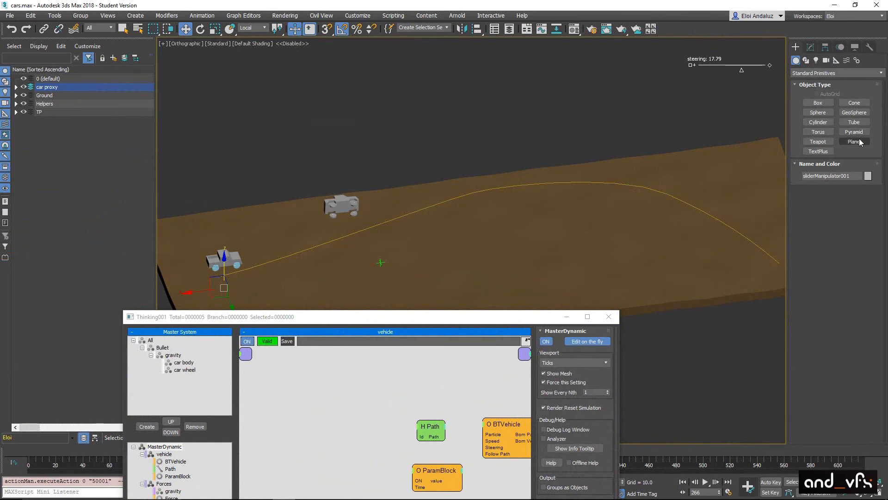
middle_click_drag(613, 204, 581, 194)
left_click_drag(407, 194, 748, 236)
key("w")
middle_click_drag(748, 236, 585, 196, "alt")
left_click_drag(568, 173, 568, 148)
Rearrange the Path helper and BTVehicle operator in the vehicle dynamic set to free space in the node view
left_click_drag(360, 321, 409, 75)
left_click(218, 222)
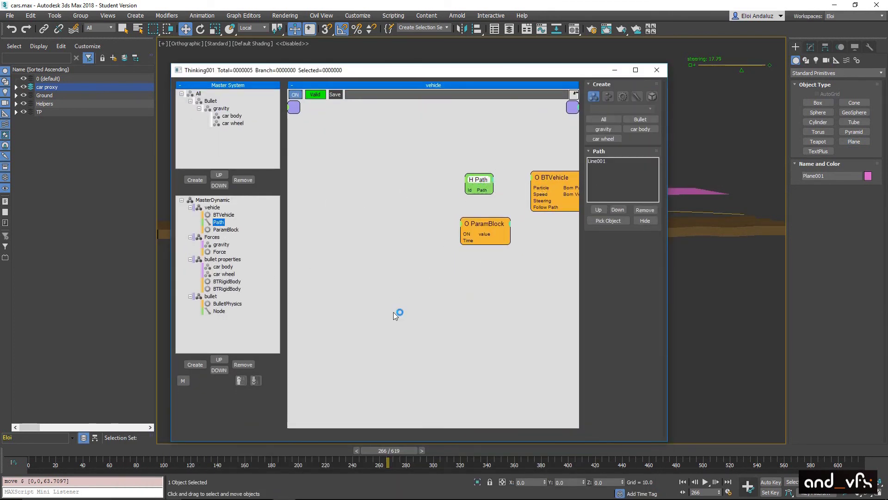
left_click_drag(482, 180, 461, 298)
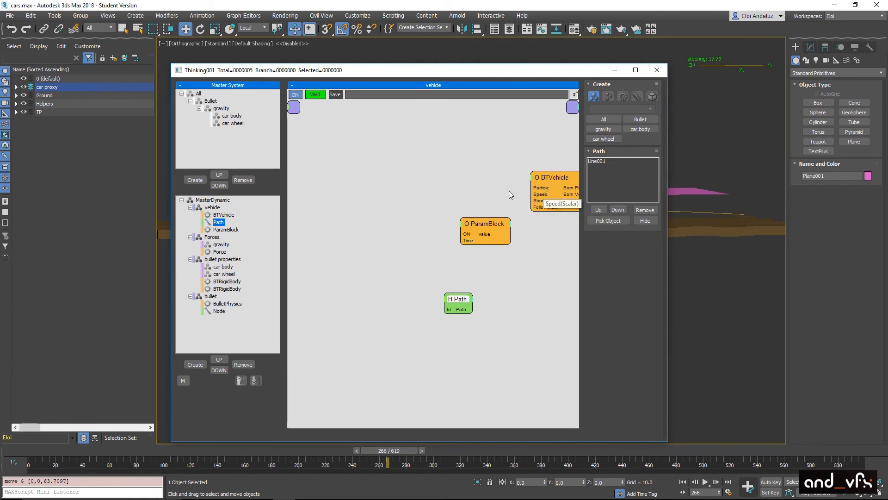
left_click(543, 179)
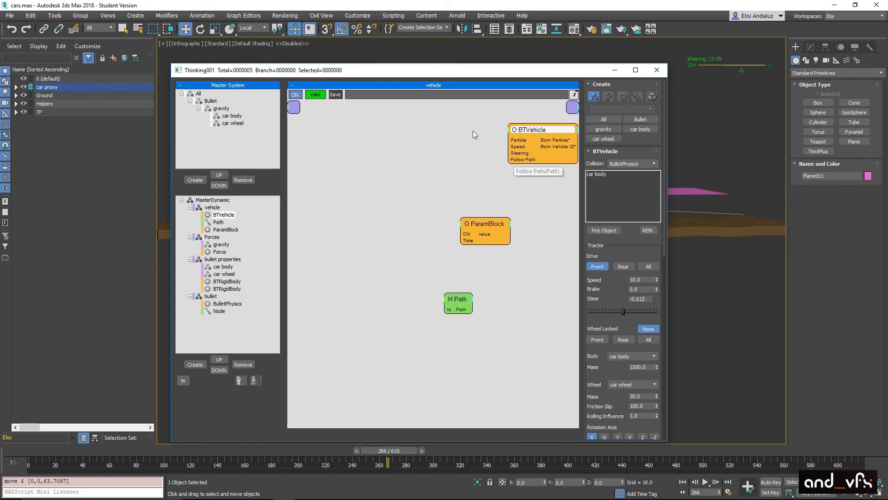
Add a PositionBorn operator to the vehicle dynamic set and place it beside BTVehicle
right_click(312, 150)
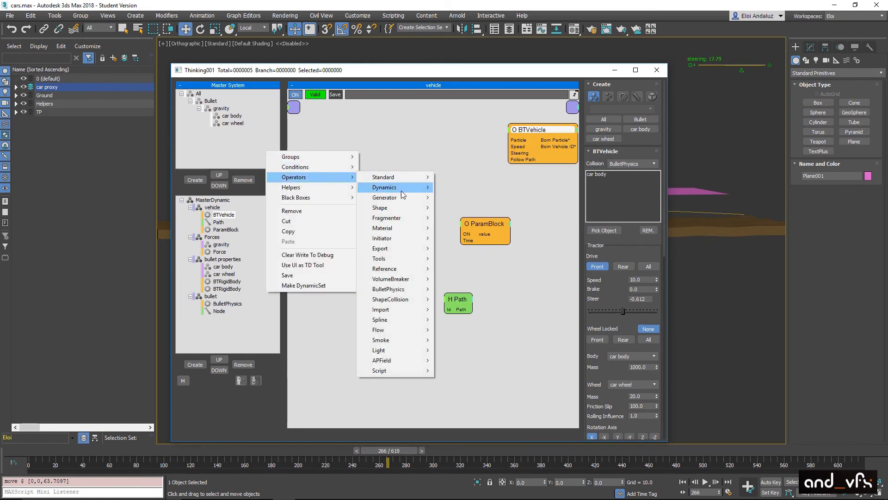
mouse_move(391, 198)
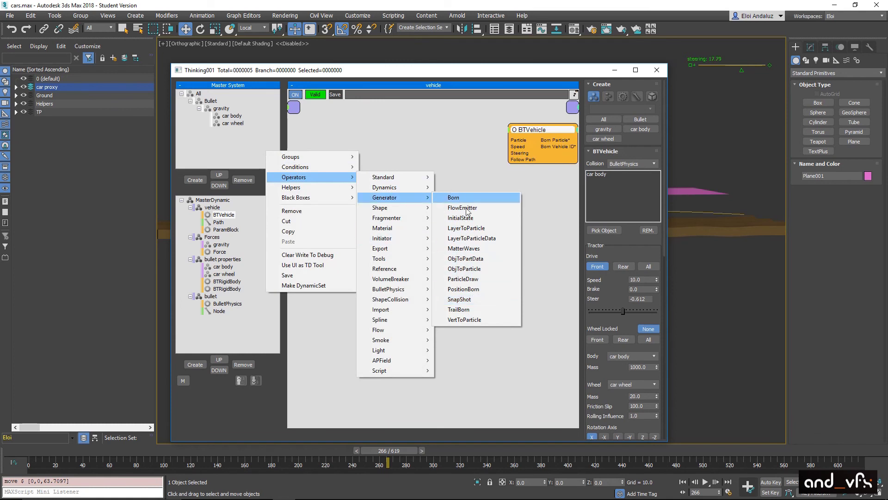
left_click(470, 289)
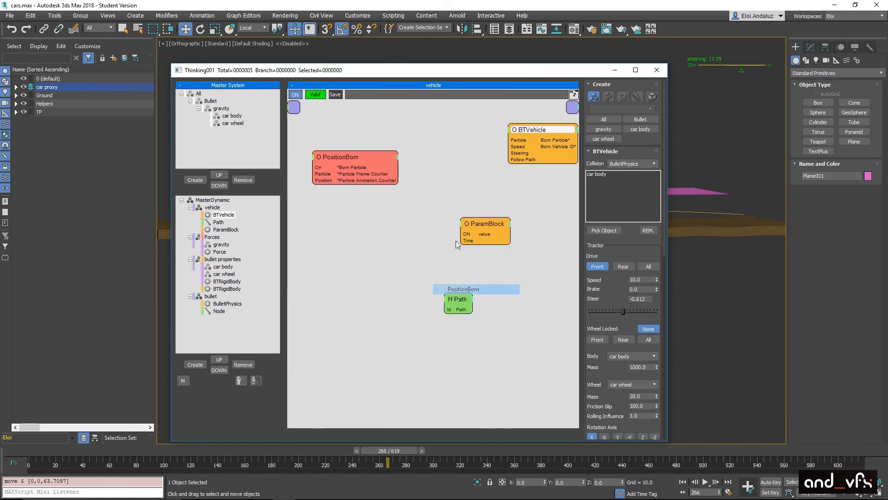
left_click_drag(366, 155, 463, 123)
Add a Node helper and a SurfacePos helper to the vehicle dynamic set
right_click(331, 152)
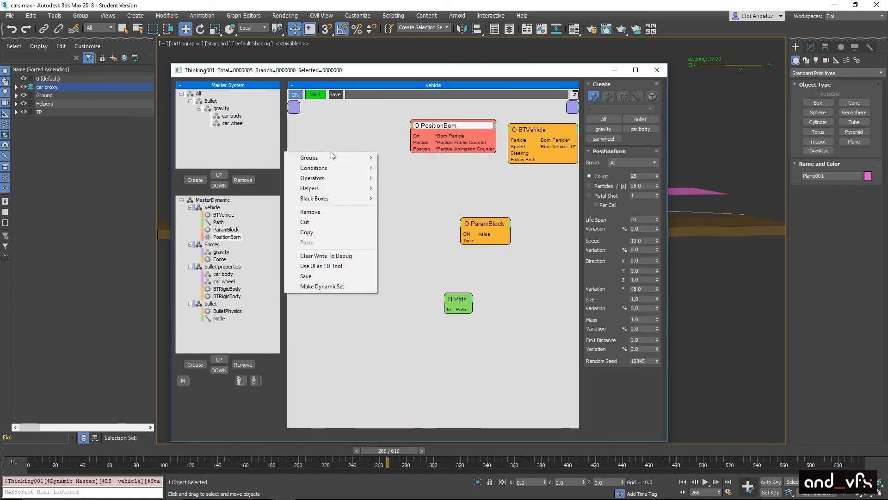
mouse_move(310, 188)
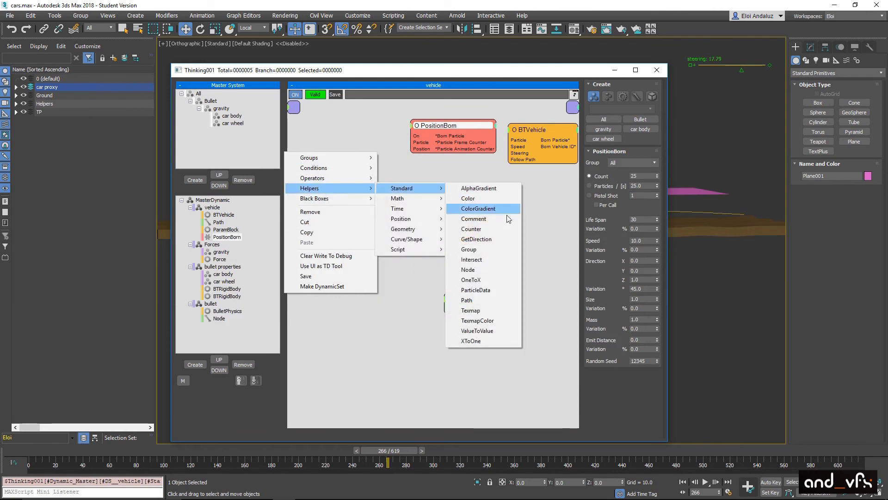
left_click(480, 270)
right_click(347, 169)
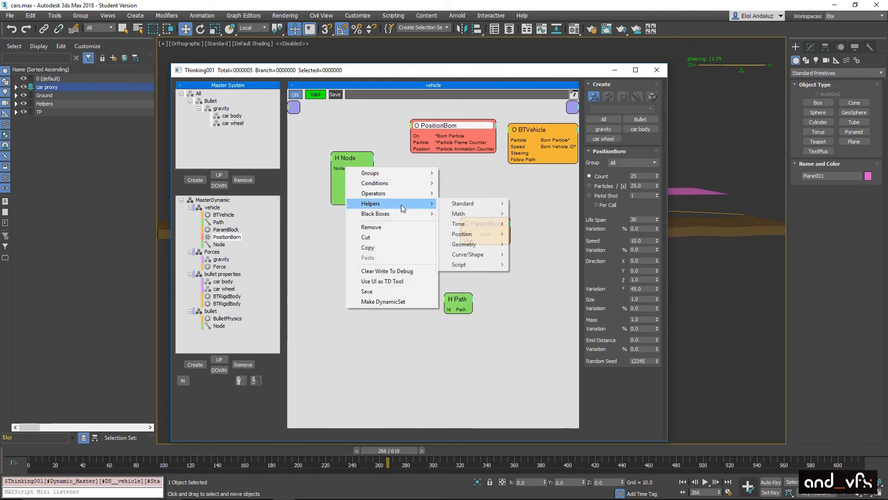
mouse_move(465, 234)
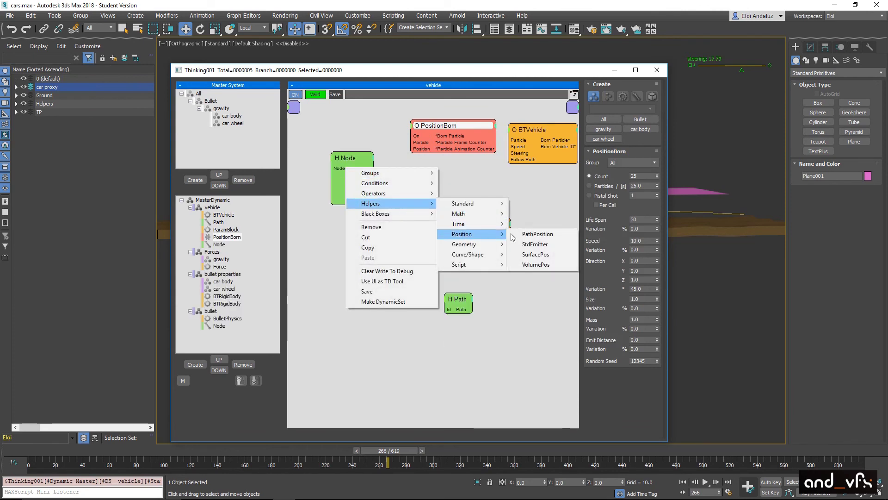
left_click(534, 255)
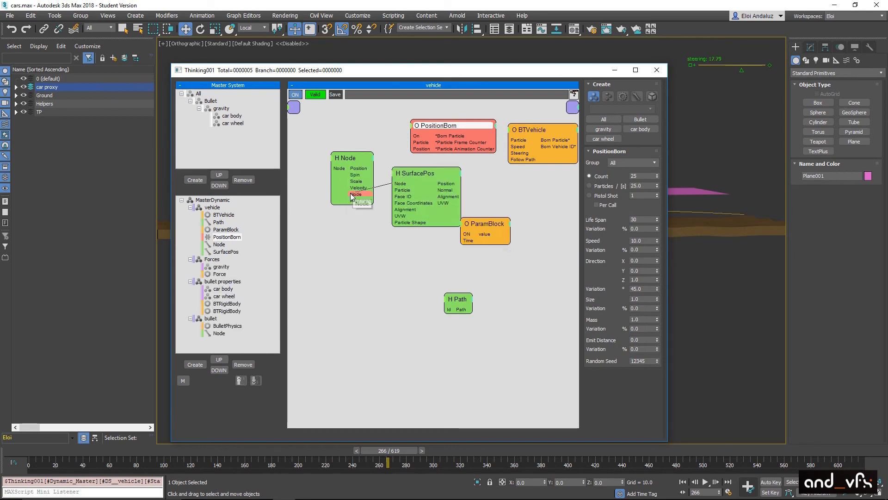
Wire the Node helper's Node output into SurfacePos, and the SurfacePos Position output into PositionBorn's Position input
left_click_drag(356, 196, 357, 195)
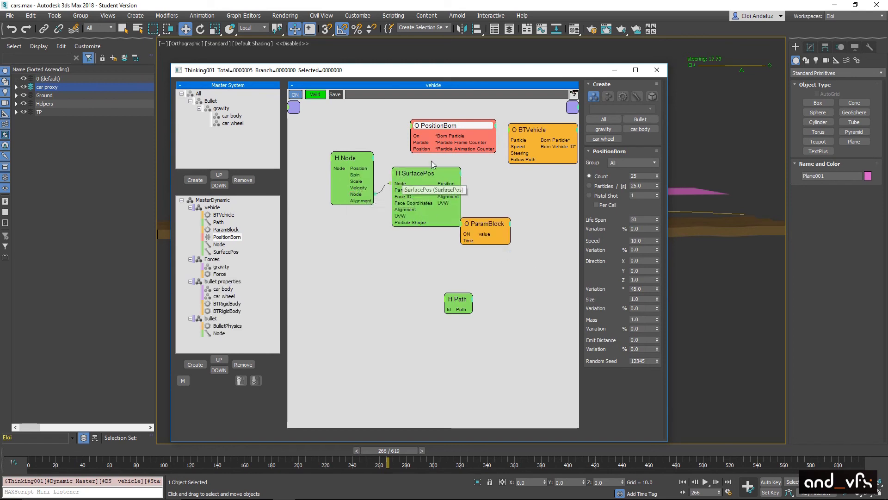
left_click(445, 184)
left_click_drag(416, 173, 450, 165)
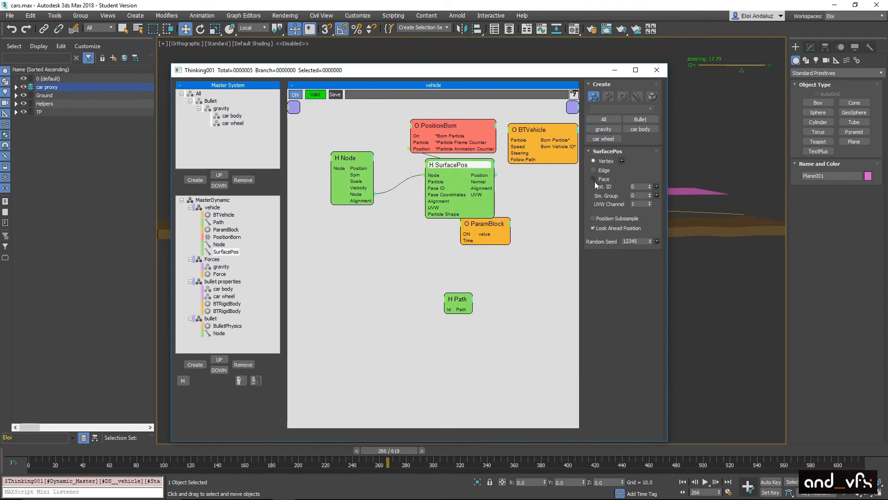
Assign the pink plane as the Node helper's source object
left_click(362, 169)
left_click(620, 163)
left_click(692, 191)
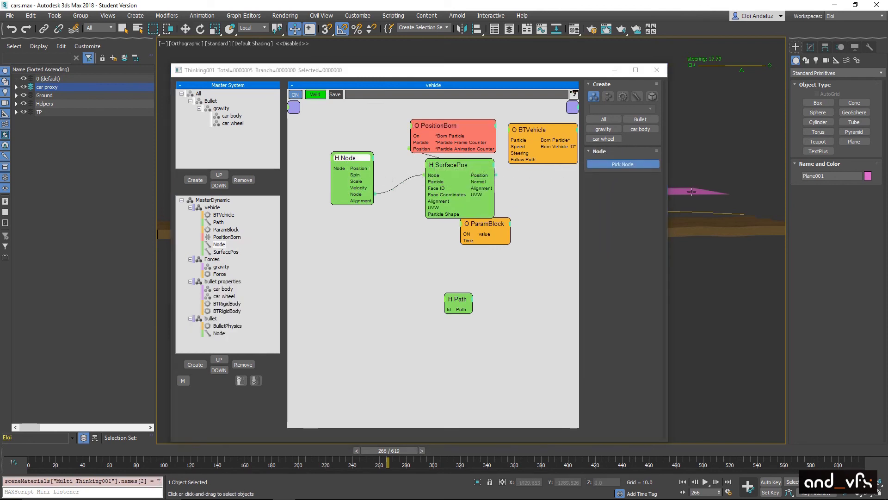
Set PositionBorn to a Pistol Shot of 10 and wire its Born Particle output into BTVehicle's Particle input
left_click(465, 125)
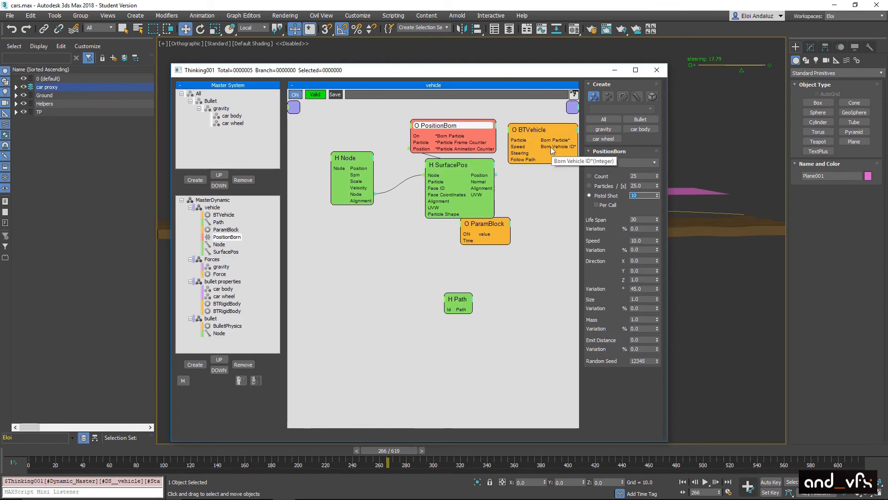
left_click_drag(517, 146, 464, 139)
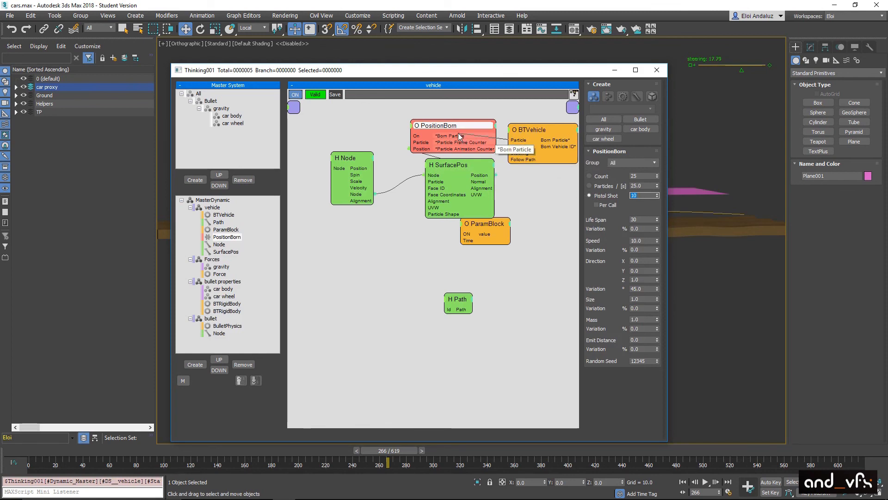
left_click(614, 70)
Scrub the simulation to check the trucks born on the plane, and return to the start of the timeline
left_click_drag(18, 456, 243, 451)
middle_click_drag(604, 236, 607, 260, "alt")
left_click(28, 454)
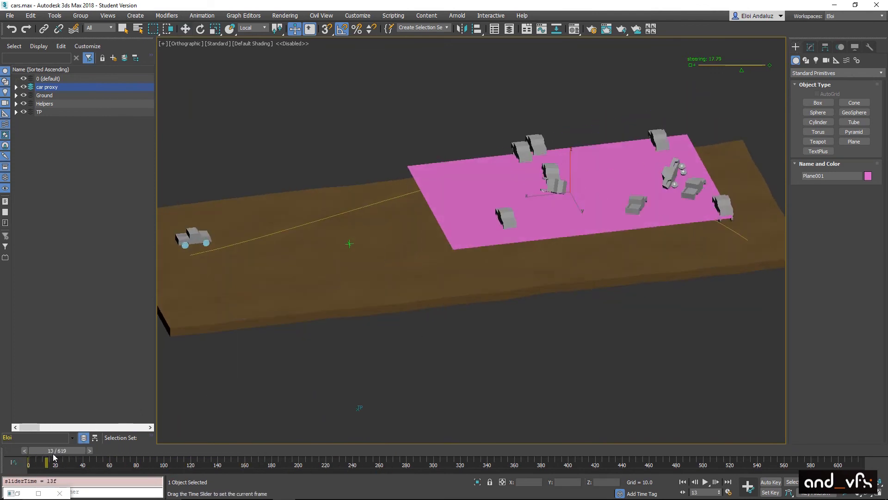
Stretch the plane along its length and reposition it so it covers most of the terrain
key("w")
middle_click_drag(481, 171, 497, 194, "alt")
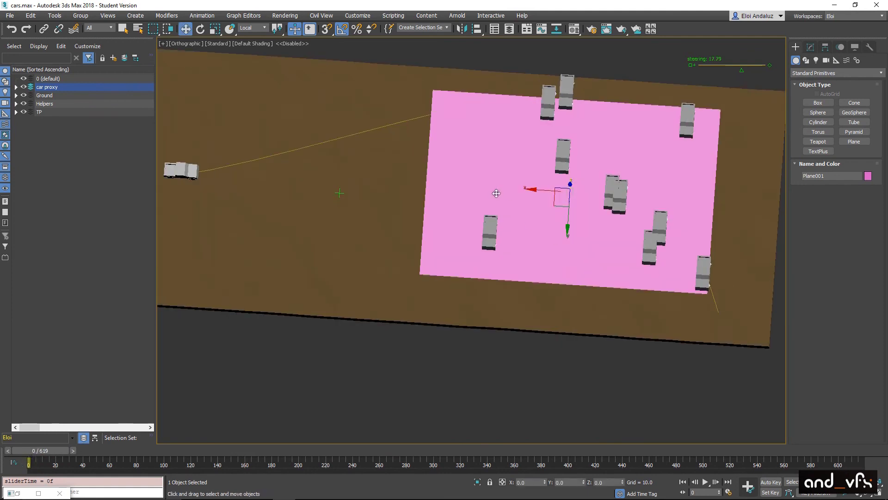
key("r")
left_click_drag(572, 206, 651, 205)
key("w")
left_click_drag(550, 195, 396, 179)
scroll(408, 203, "down", 2)
key("r")
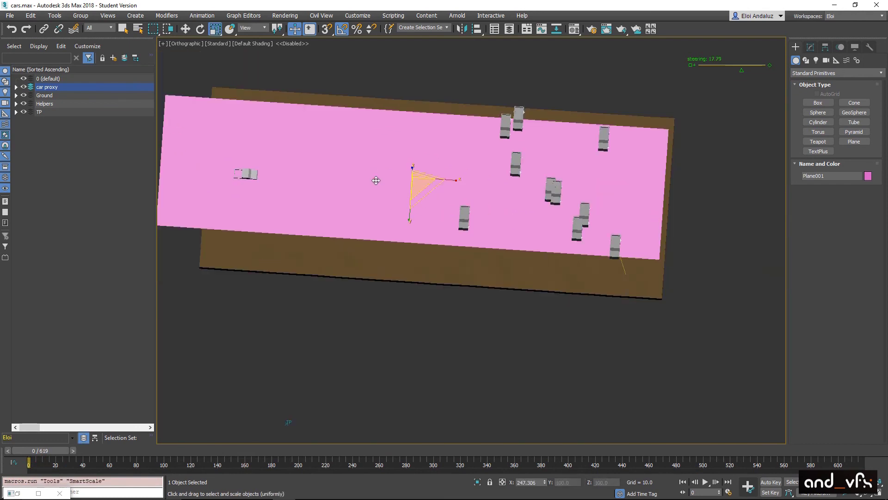
left_click_drag(451, 177, 440, 181)
key("w")
Advance the simulation to frame 61 and hide the plane
left_click_drag(37, 451, 114, 451)
middle_click_drag(218, 393, 399, 242, "alt")
right_click(402, 214)
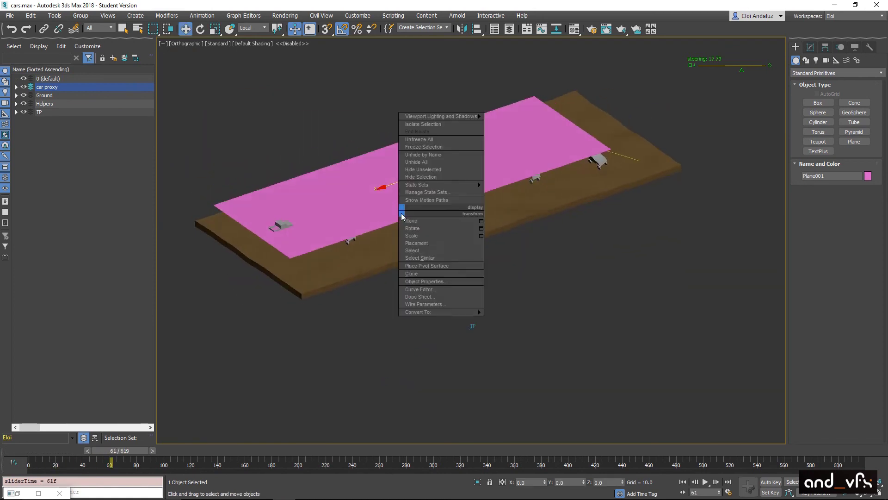
left_click(420, 176)
middle_click_drag(425, 214, 647, 401, "alt")
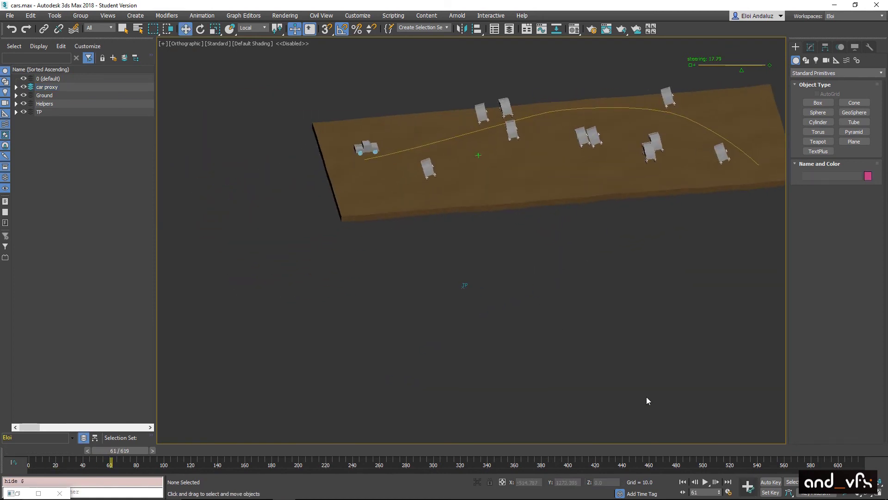
Play the simulation on to frame 414 and examine the bodies and wheels of the fallen trucks up close
left_click(706, 482)
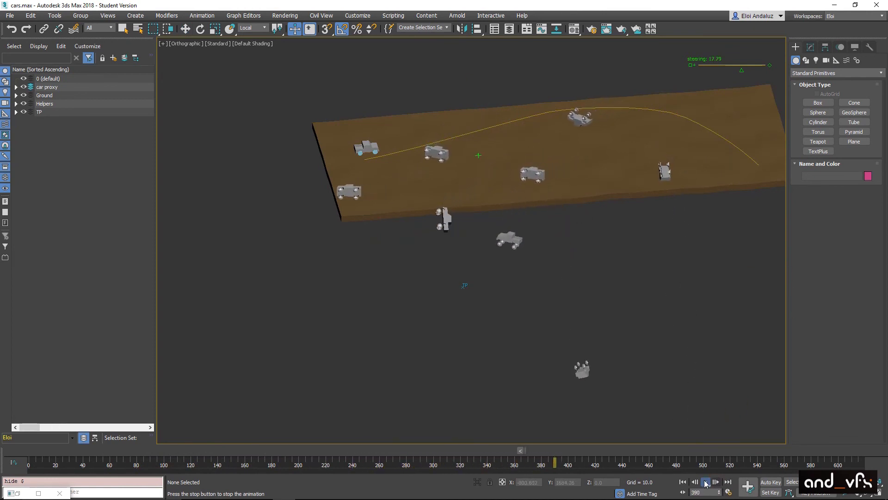
left_click(706, 484)
key("d")
middle_click_drag(546, 225, 515, 181, "alt")
scroll(515, 178, "up", 5)
scroll(419, 215, "up", 8)
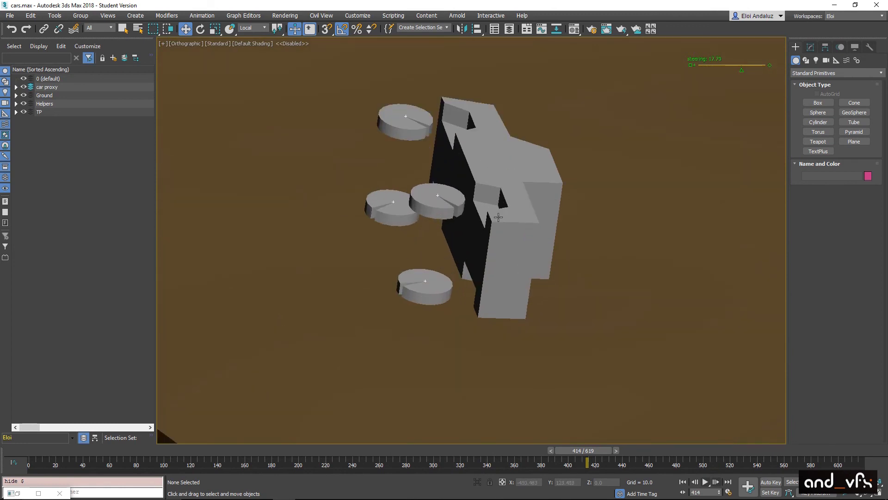
scroll(547, 218, "down", 6)
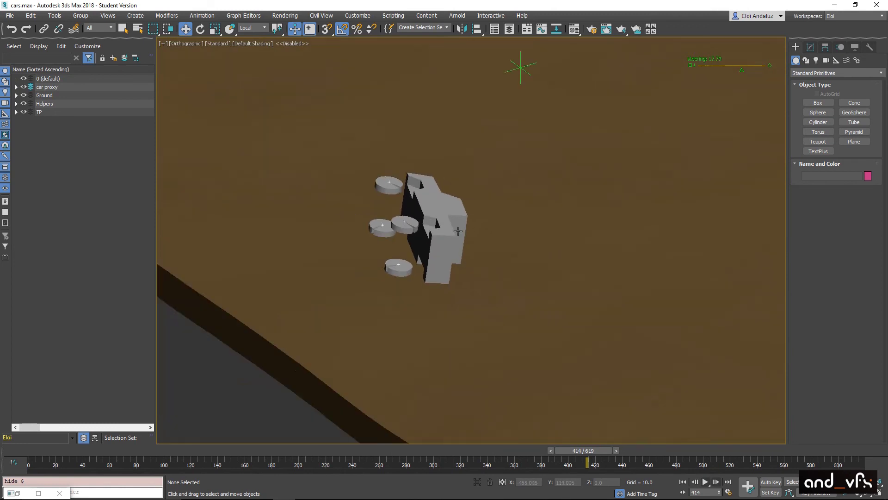
middle_click_drag(546, 173, 526, 211)
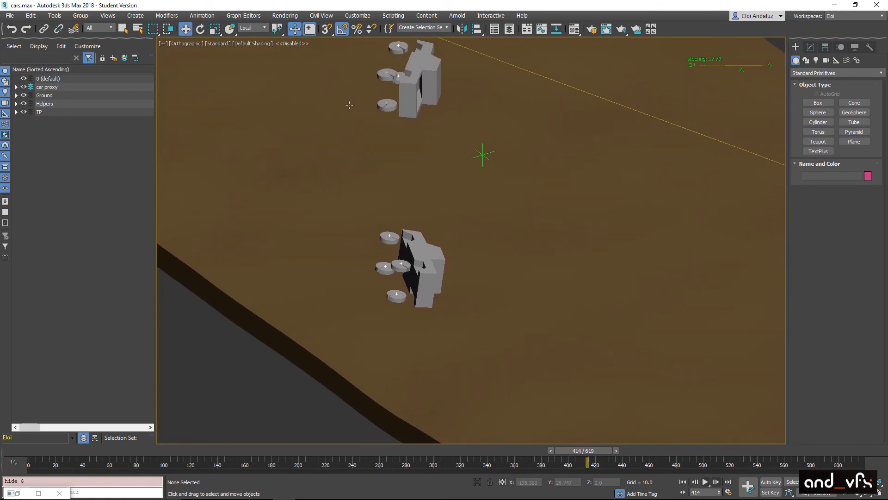